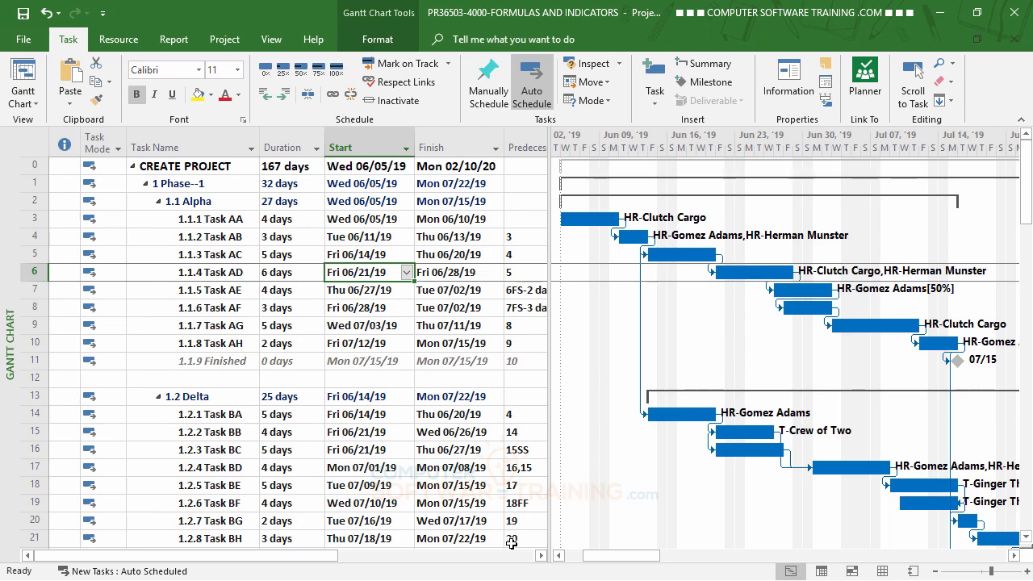
pyautogui.scroll(-7, 345, 283)
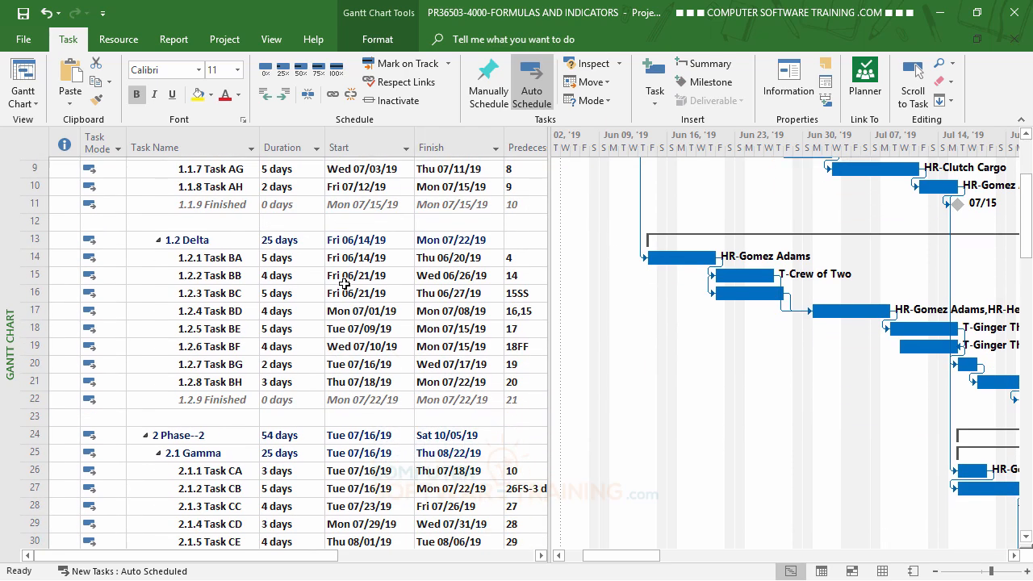
pyautogui.scroll(-3, 344, 283)
pyautogui.scroll(10, 345, 284)
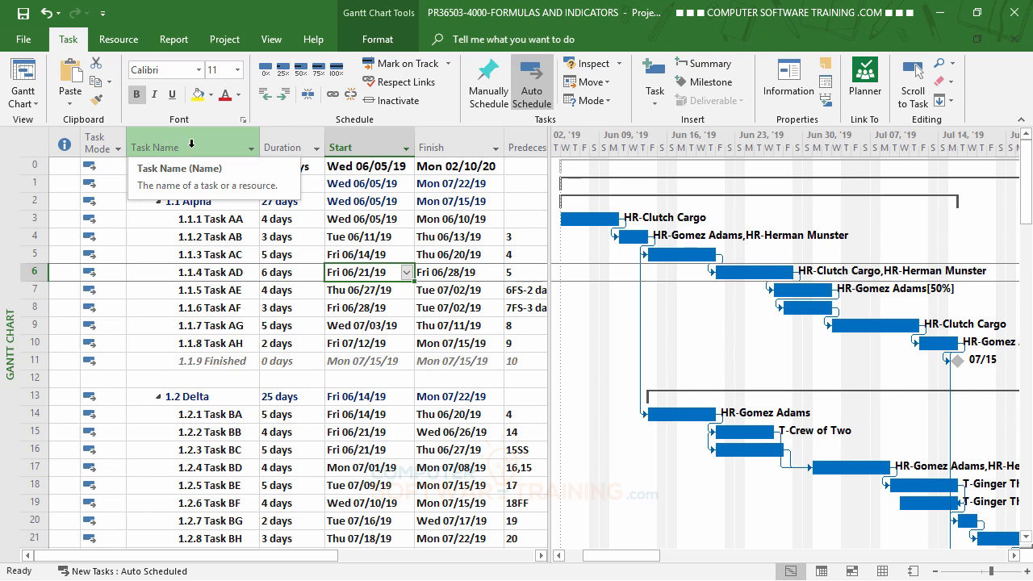
# Insert a Flag1 column in front of the Task Name column
pyautogui.rightClick(152, 139)
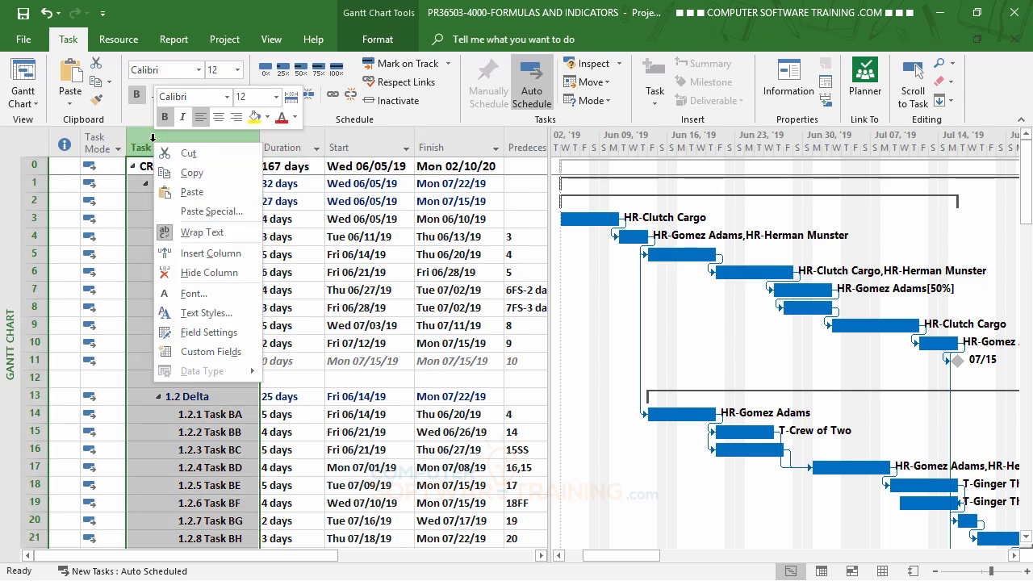
pyautogui.click(203, 257)
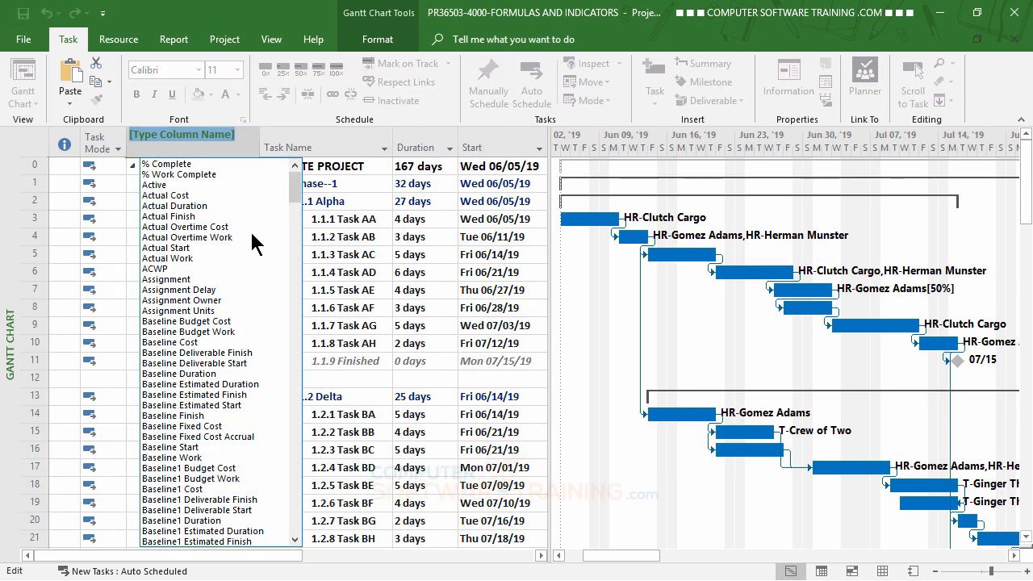
pyautogui.scroll(-15, 253, 243)
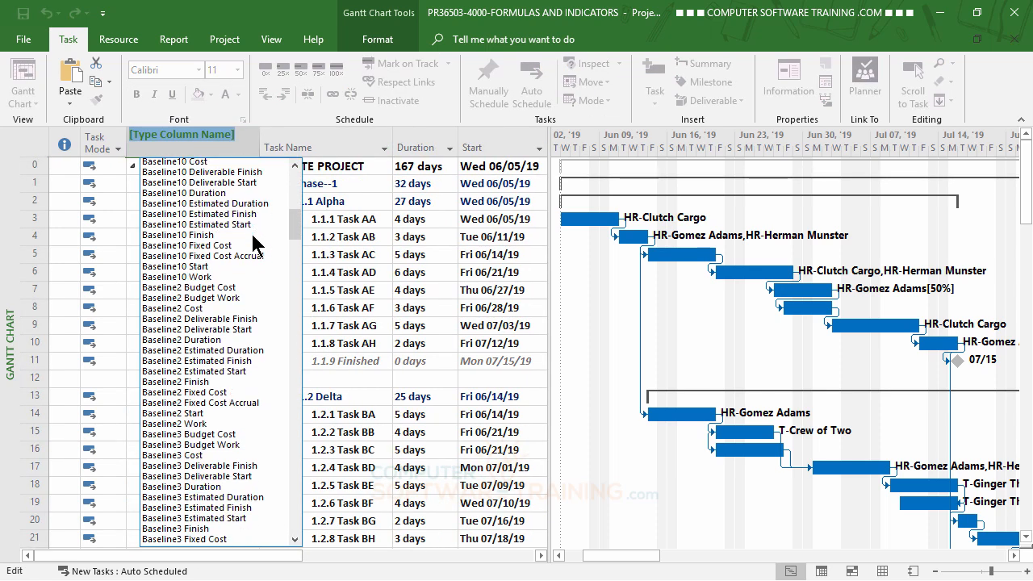
pyautogui.scroll(-17, 253, 243)
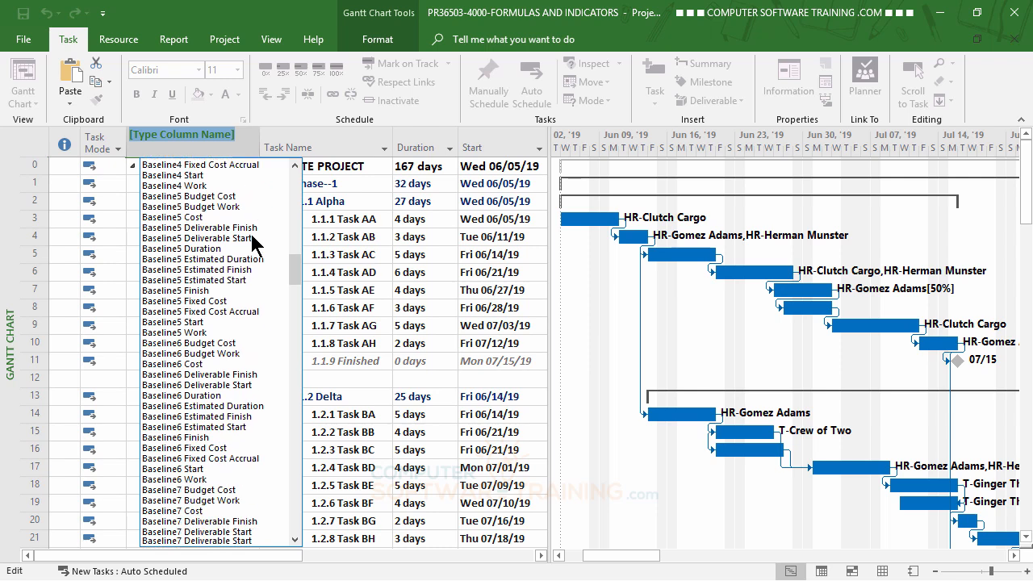
pyautogui.scroll(-9, 252, 242)
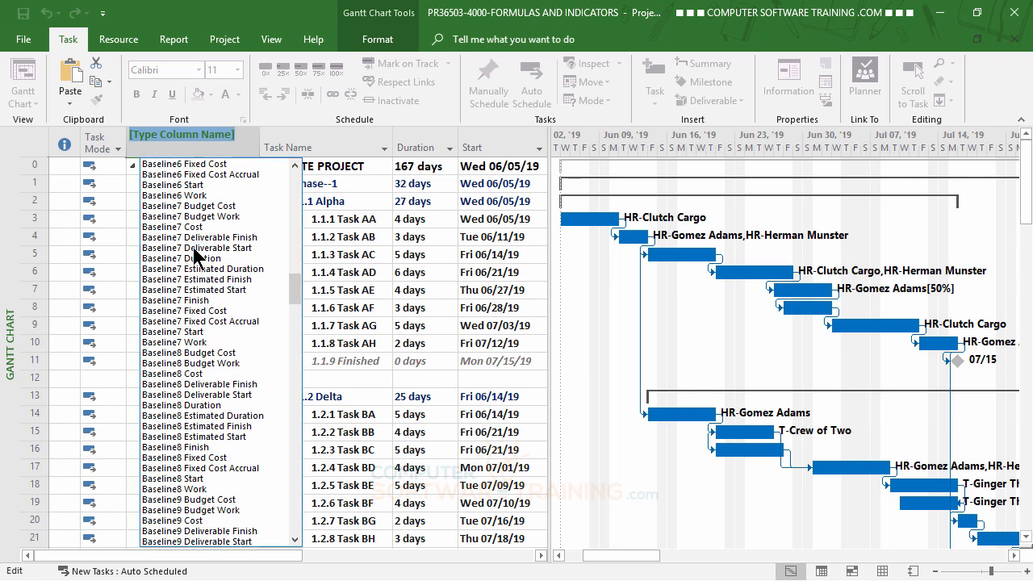
pyautogui.scroll(7, 193, 257)
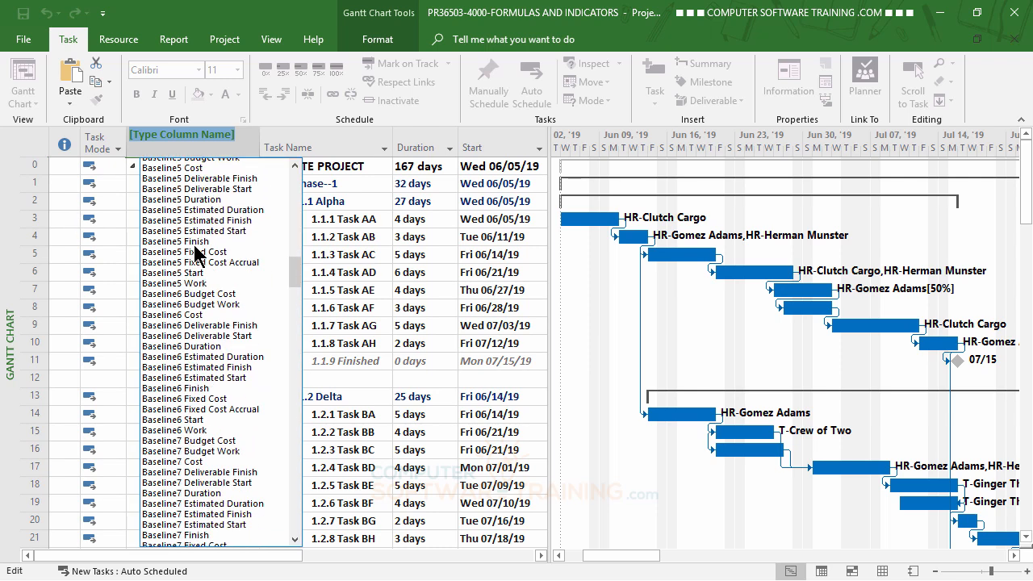
pyautogui.scroll(-15, 194, 257)
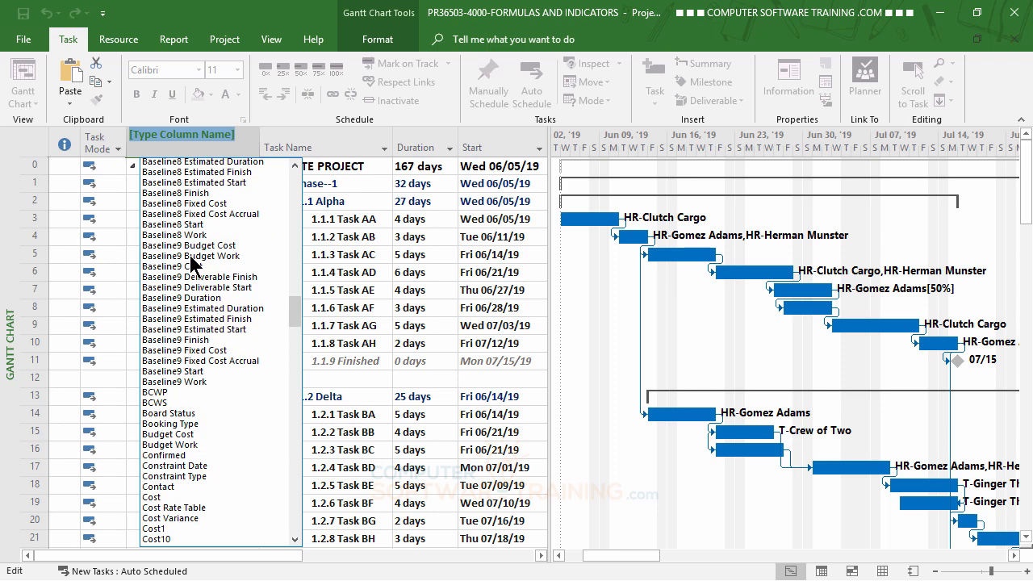
pyautogui.scroll(-8, 194, 257)
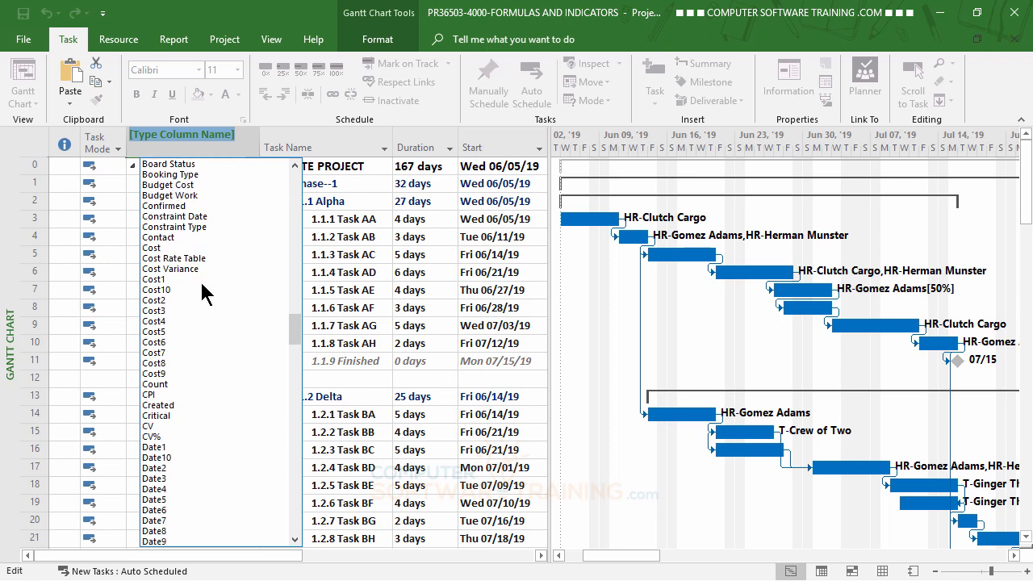
pyautogui.scroll(-2, 203, 292)
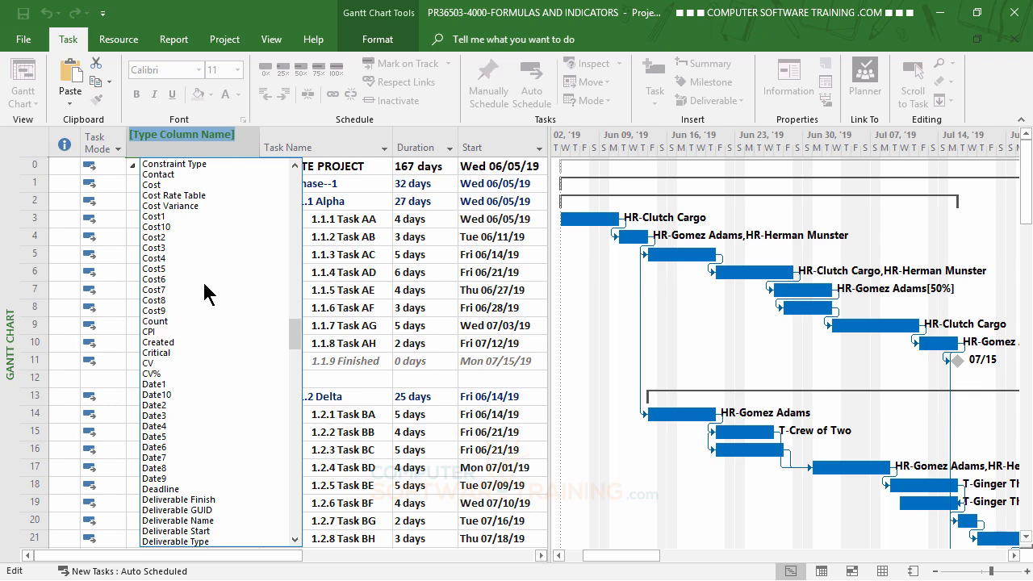
pyautogui.scroll(-13, 204, 292)
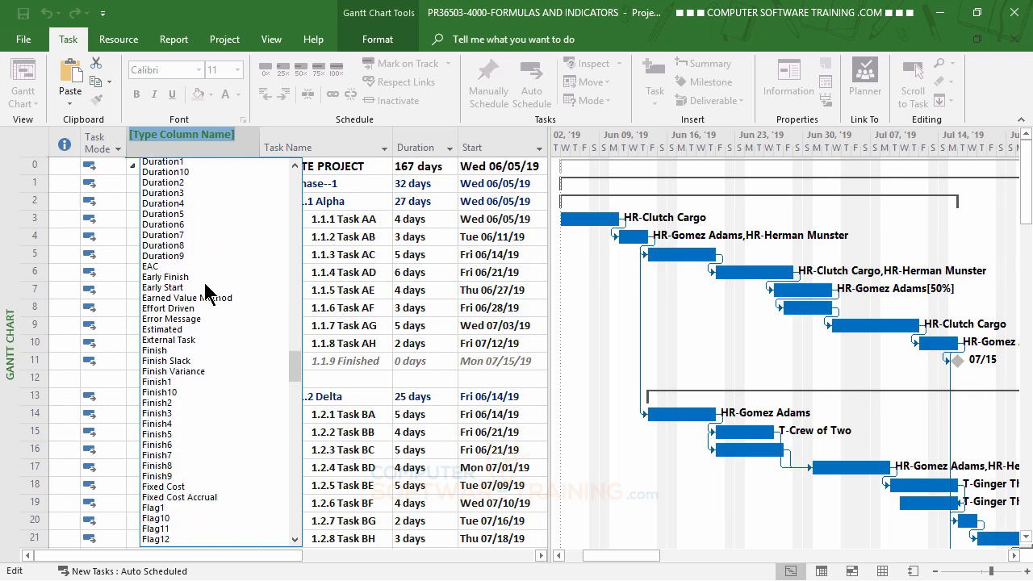
pyautogui.scroll(-6, 206, 290)
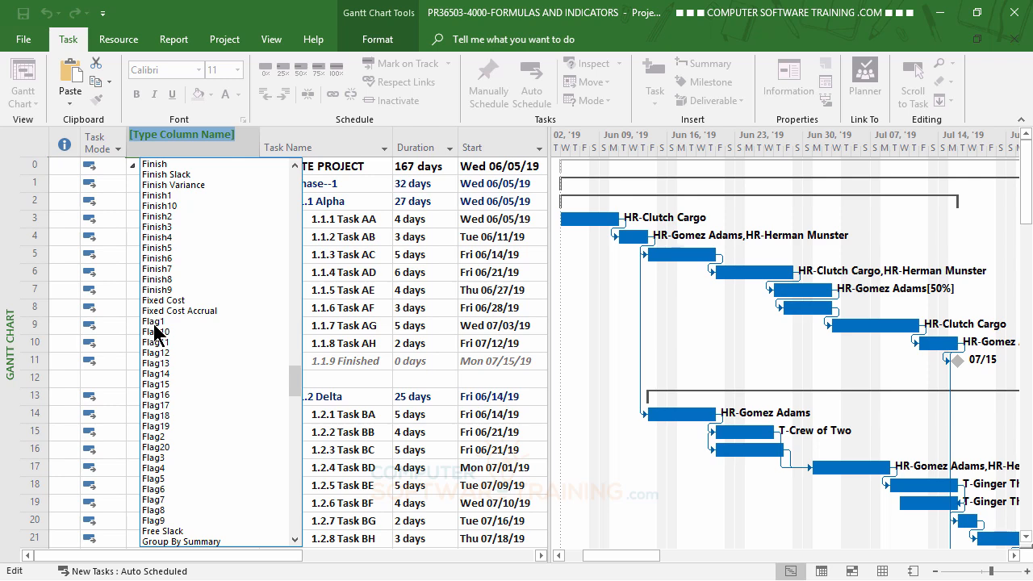
pyautogui.click(154, 322)
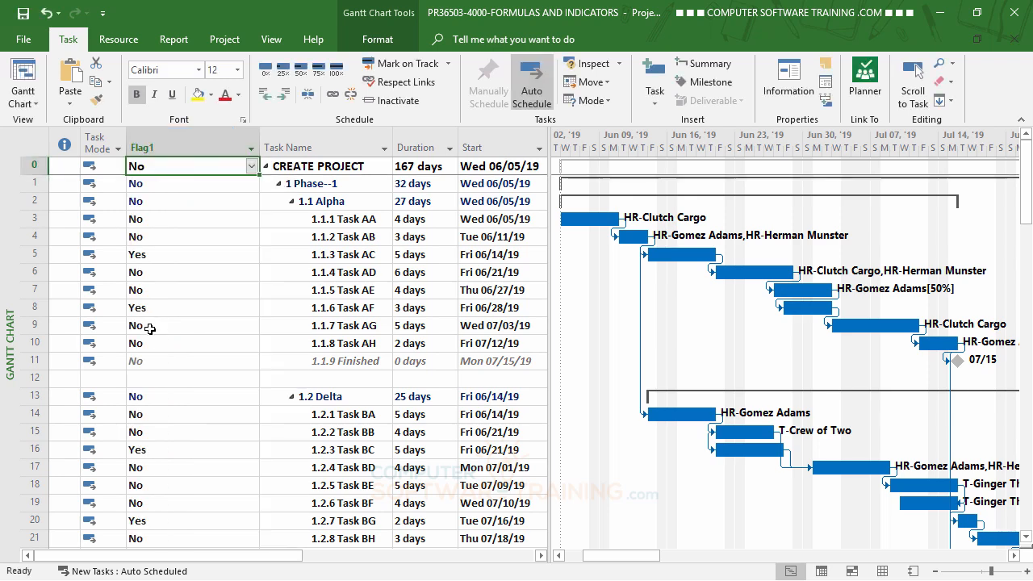
# Give the Flag1 custom field the formula IIf([Summary]=False And [Milestone]=False And [Resource Names]="",True,False), replacing its existing data
pyautogui.rightClick(175, 143)
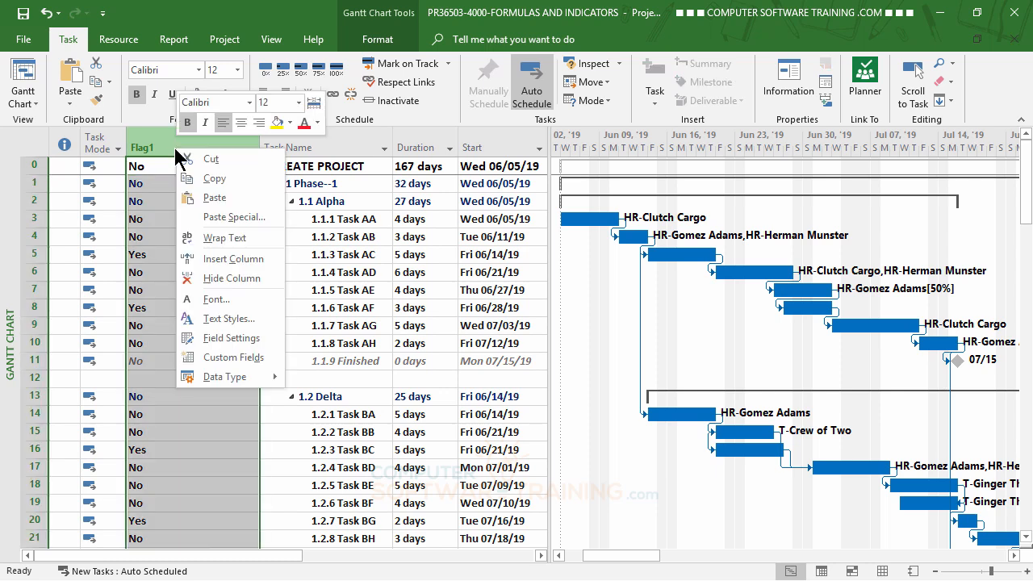
pyautogui.click(223, 364)
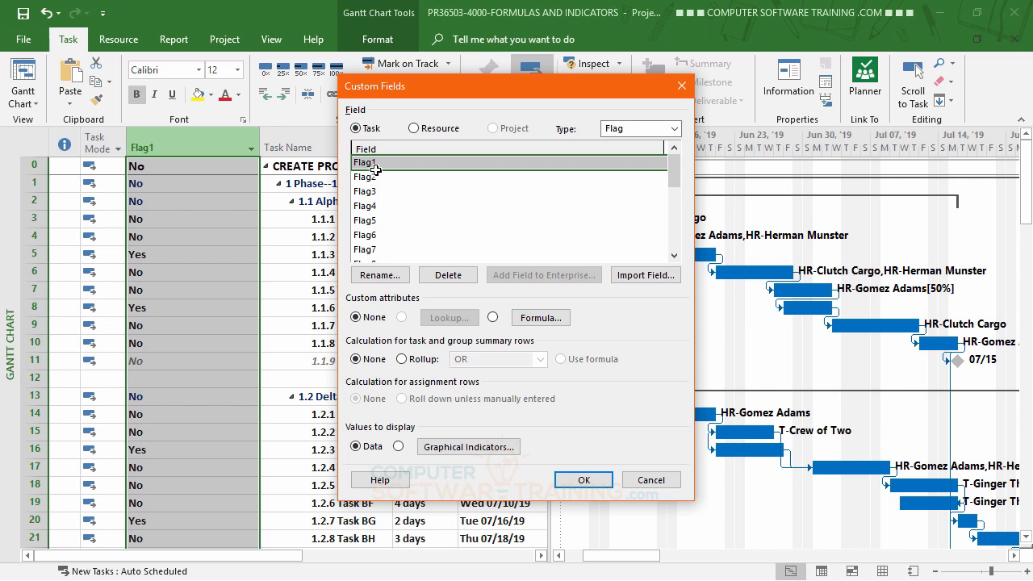
pyautogui.click(532, 318)
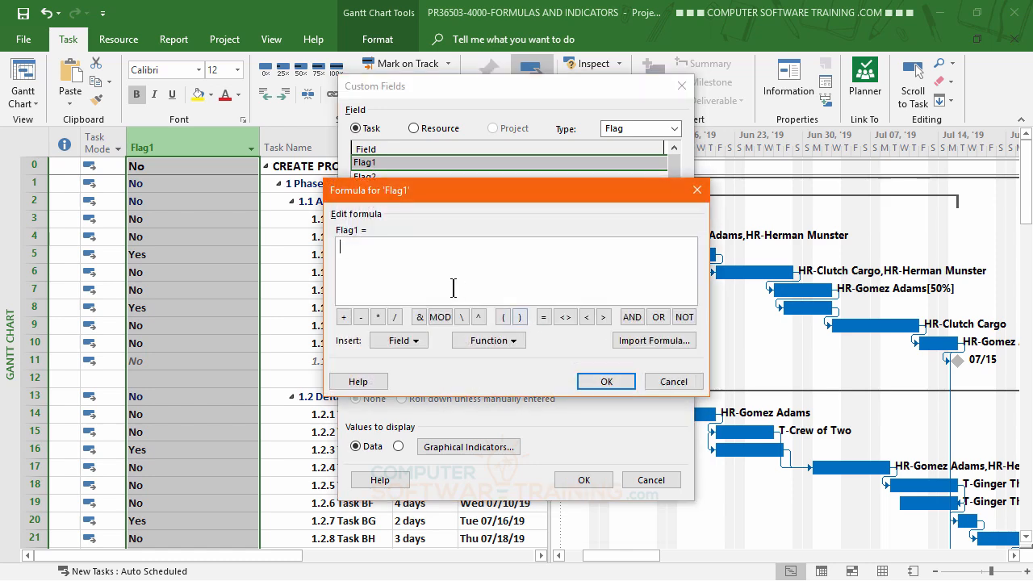
pyautogui.rightClick(352, 246)
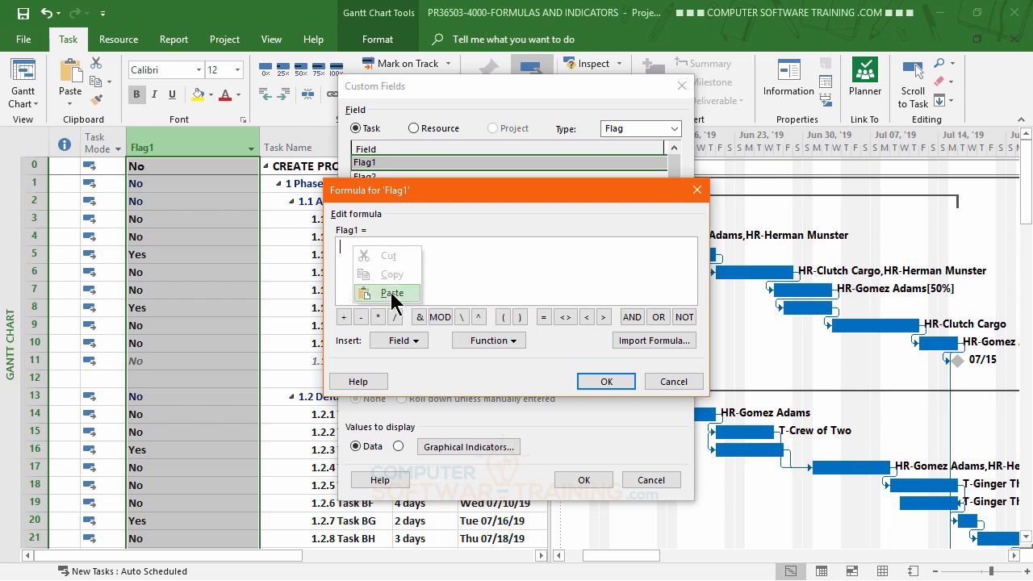
pyautogui.click(391, 292)
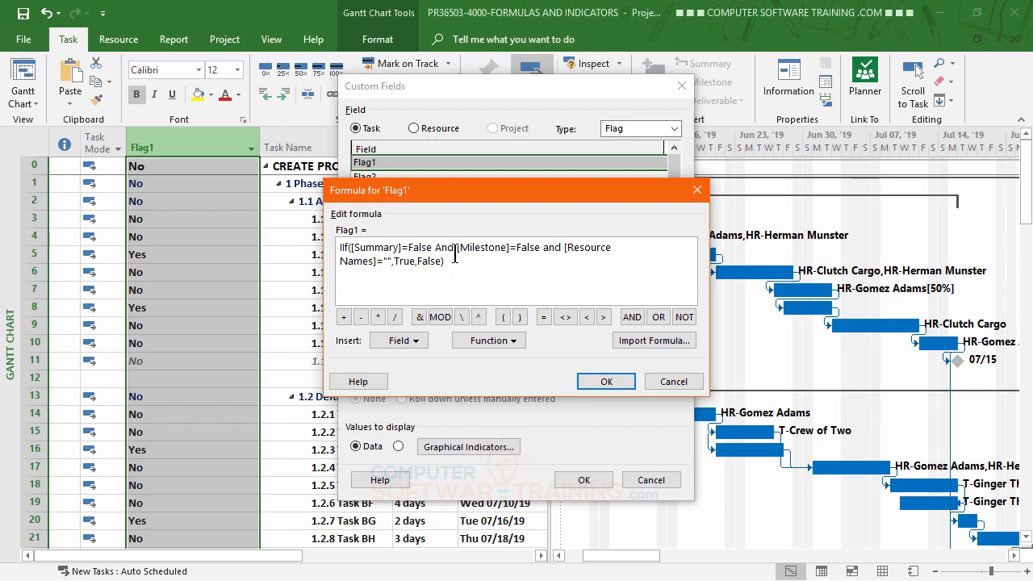
pyautogui.click(607, 382)
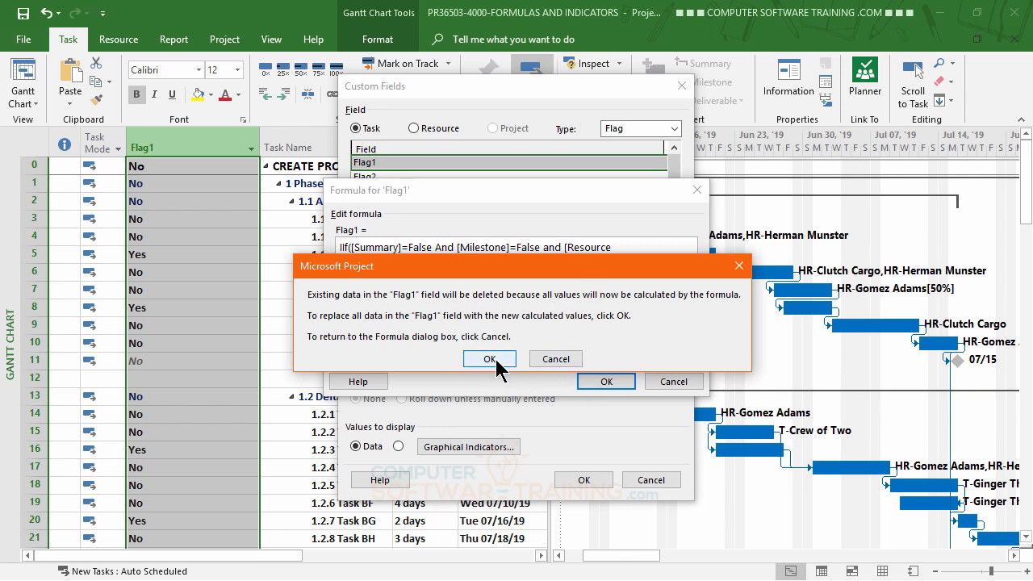
pyautogui.click(490, 359)
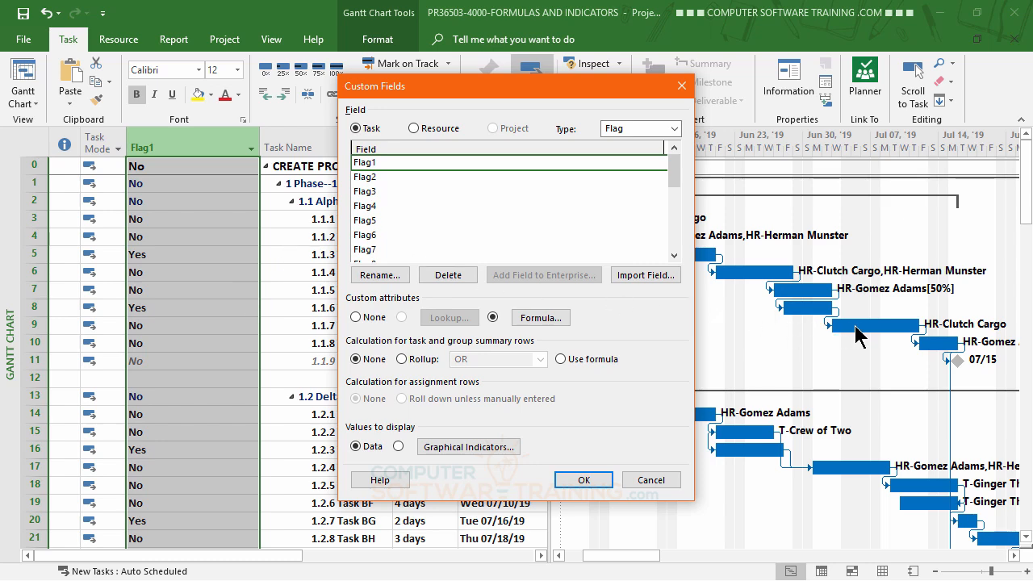
pyautogui.click(539, 323)
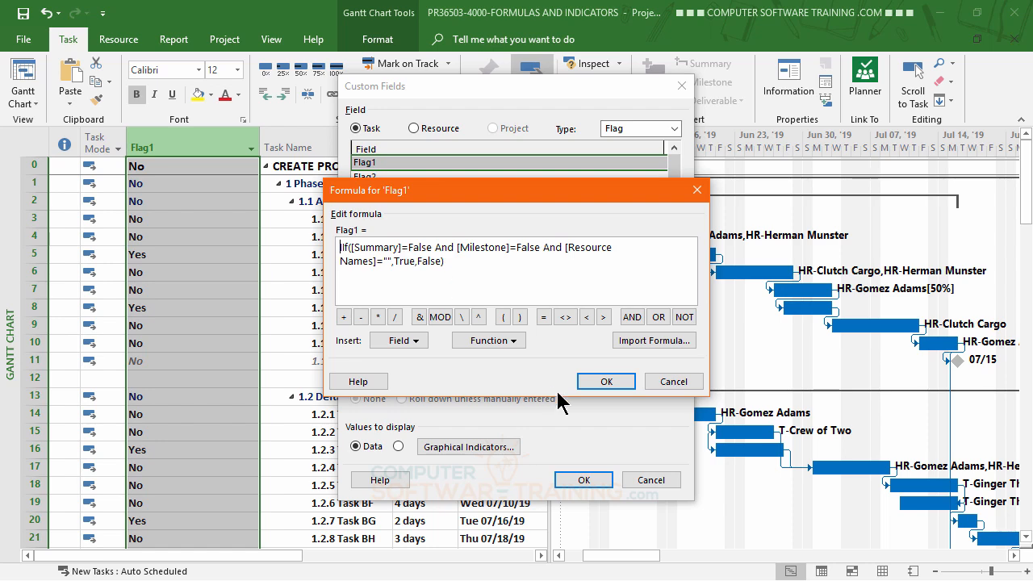
pyautogui.click(606, 382)
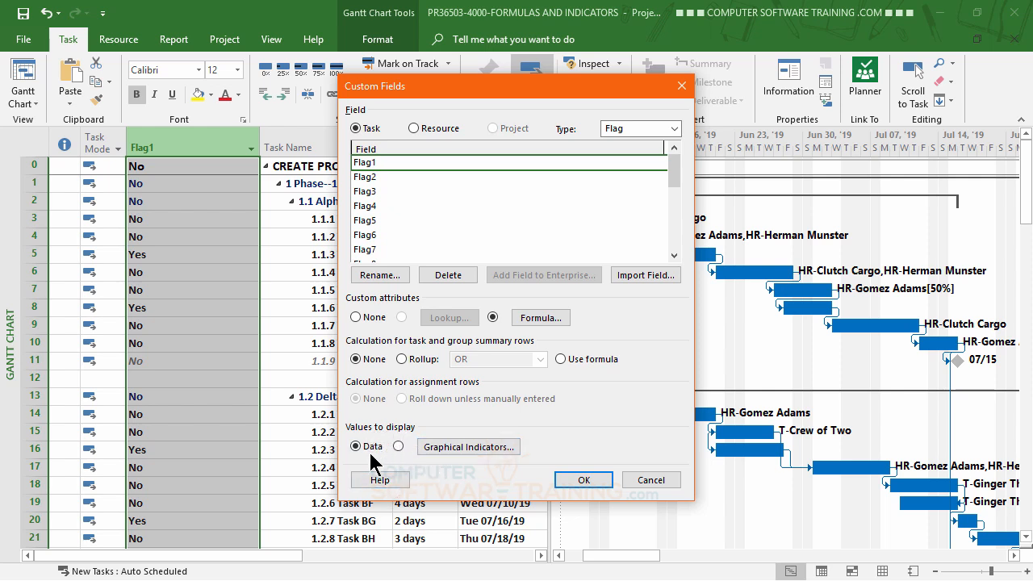
# Define a graphical indicator for Flag1's nonsummary rows that shows a red circle when the value equals Yes
pyautogui.click(448, 450)
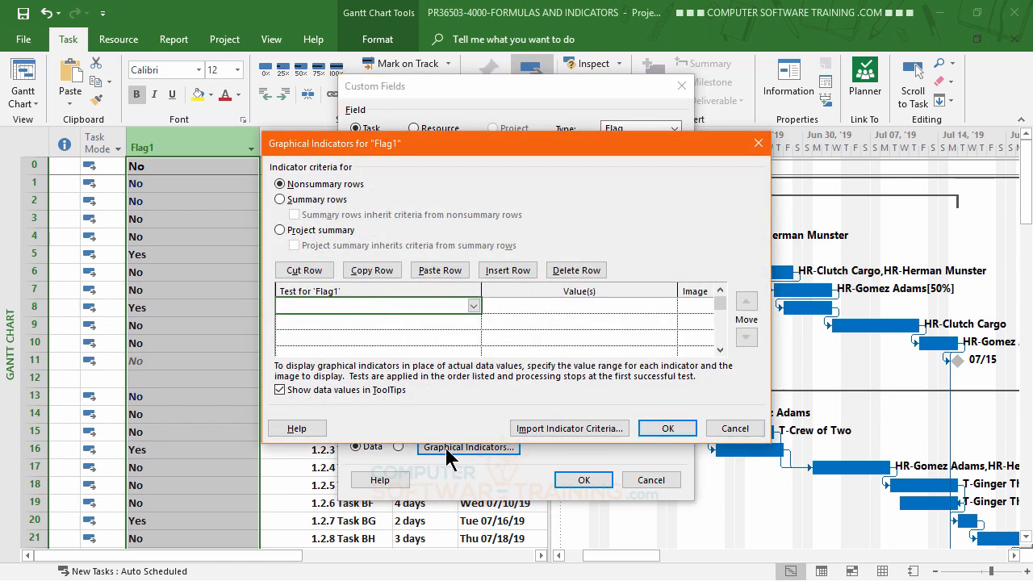
pyautogui.click(473, 306)
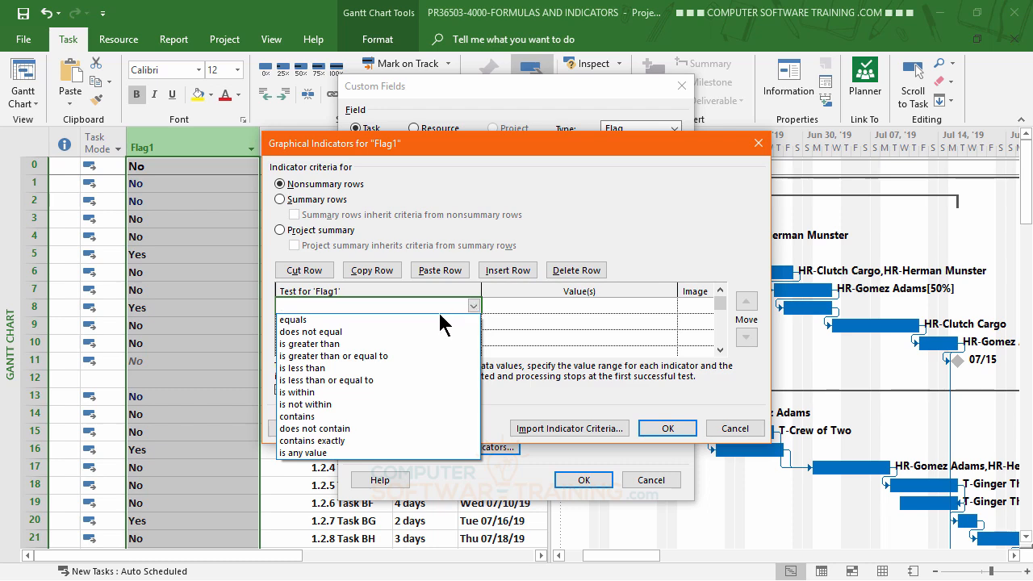
pyautogui.click(307, 321)
pyautogui.click(511, 307)
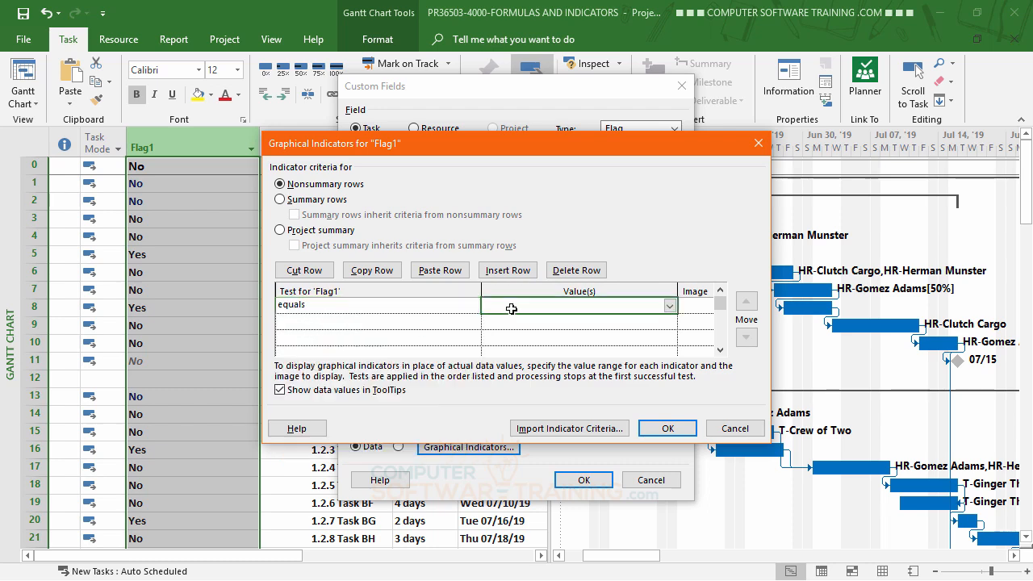
pyautogui.click(670, 306)
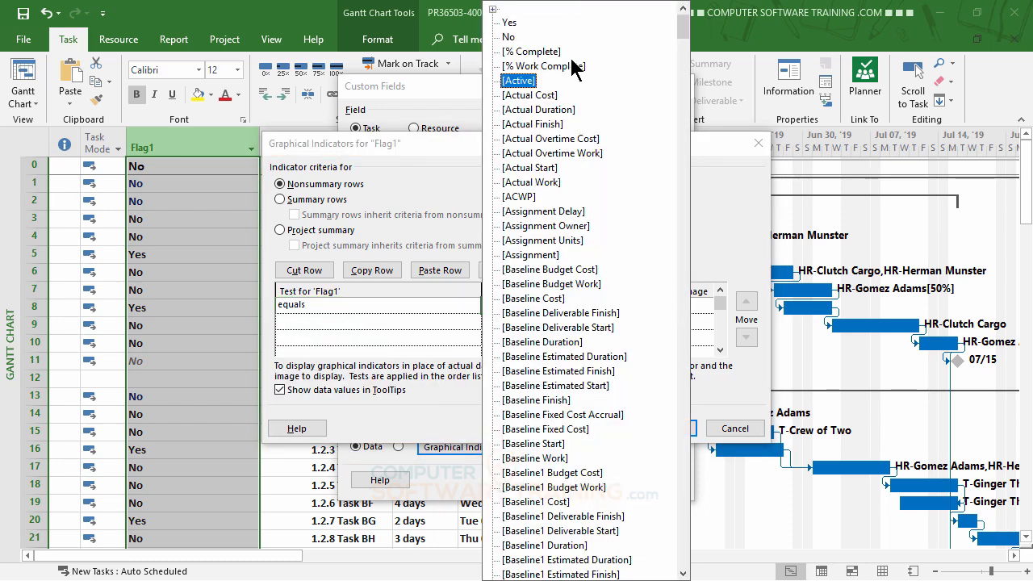
pyautogui.click(511, 23)
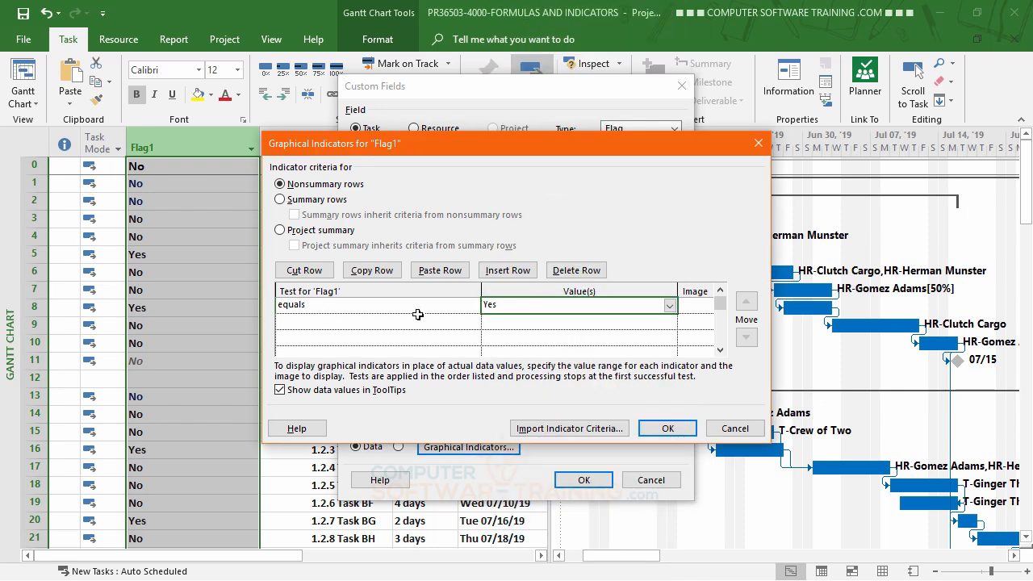
pyautogui.click(687, 303)
pyautogui.click(707, 306)
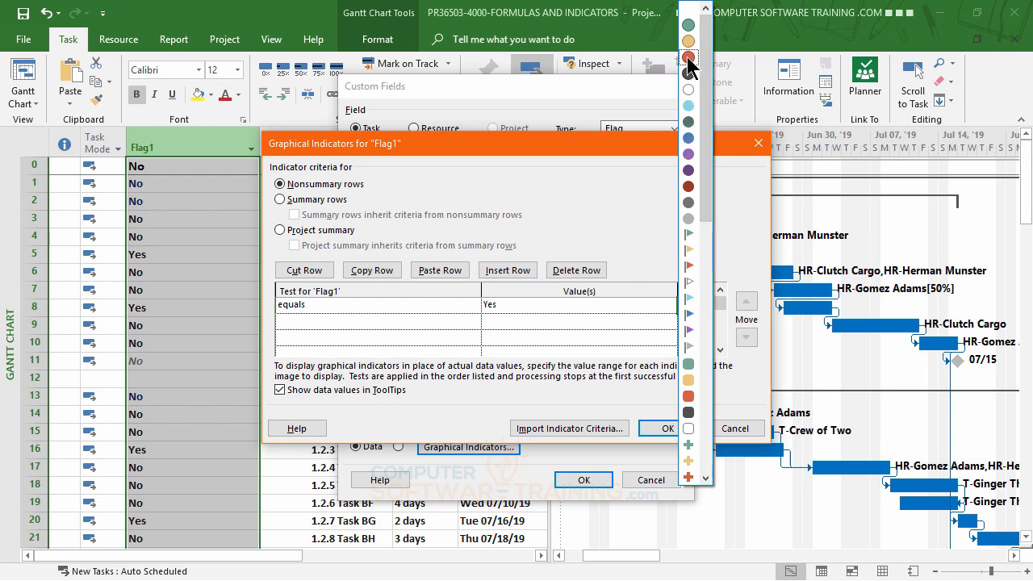
pyautogui.click(689, 59)
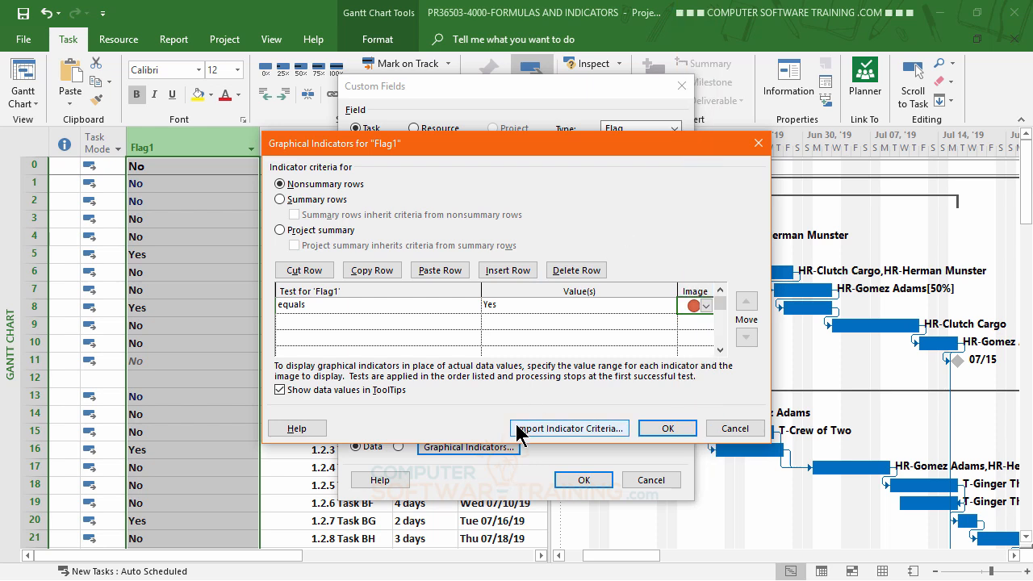
pyautogui.click(665, 431)
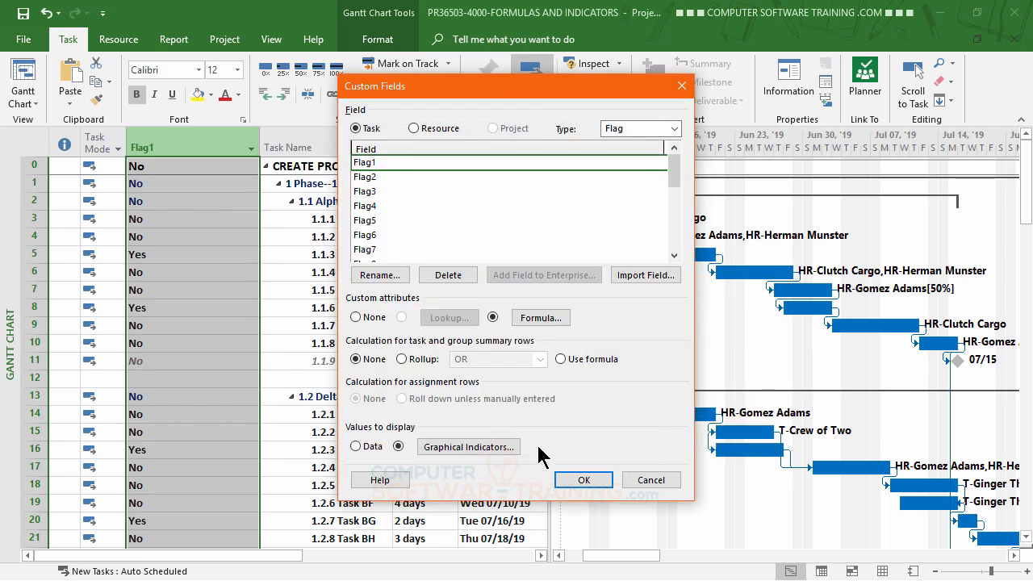
# Rename the Flag1 custom field to NoRes
pyautogui.click(377, 158)
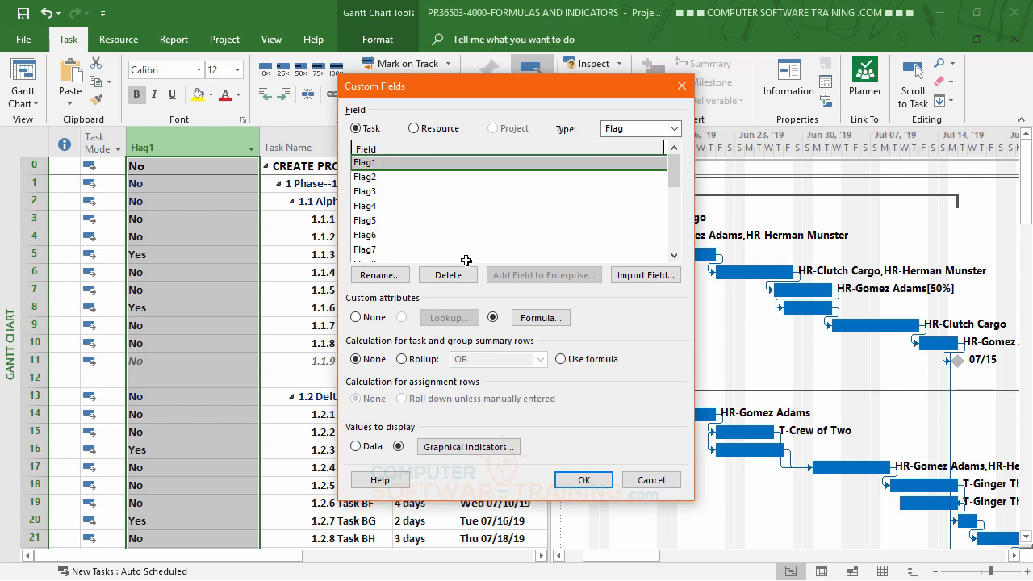
pyautogui.click(379, 275)
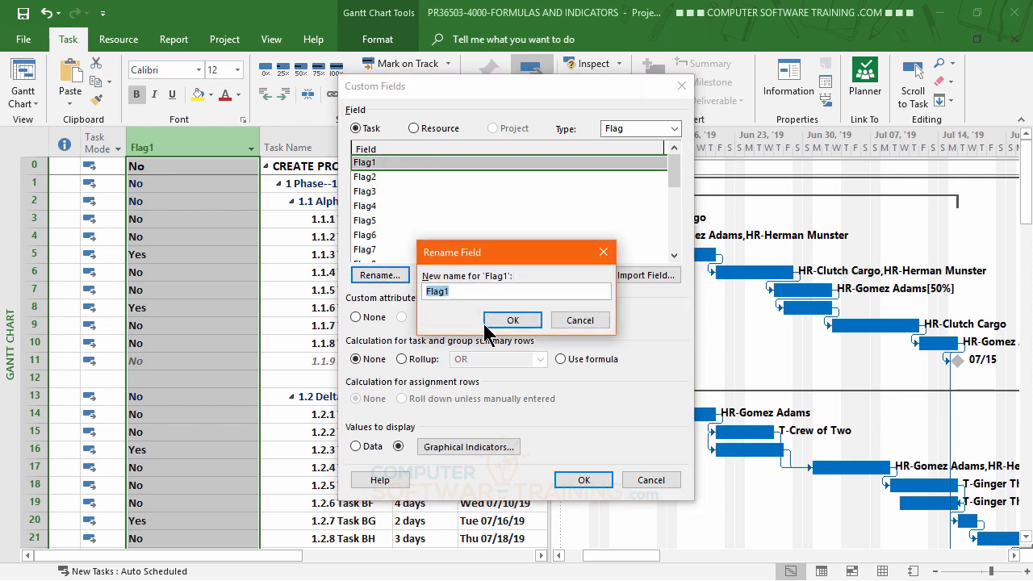
pyautogui.write('N')
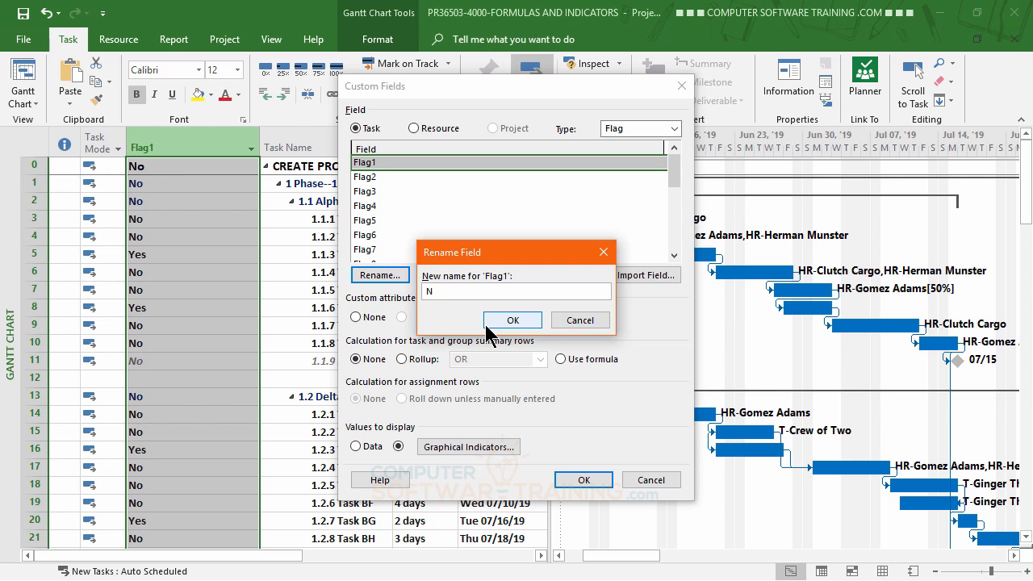
pyautogui.write('oRes')
pyautogui.click(517, 323)
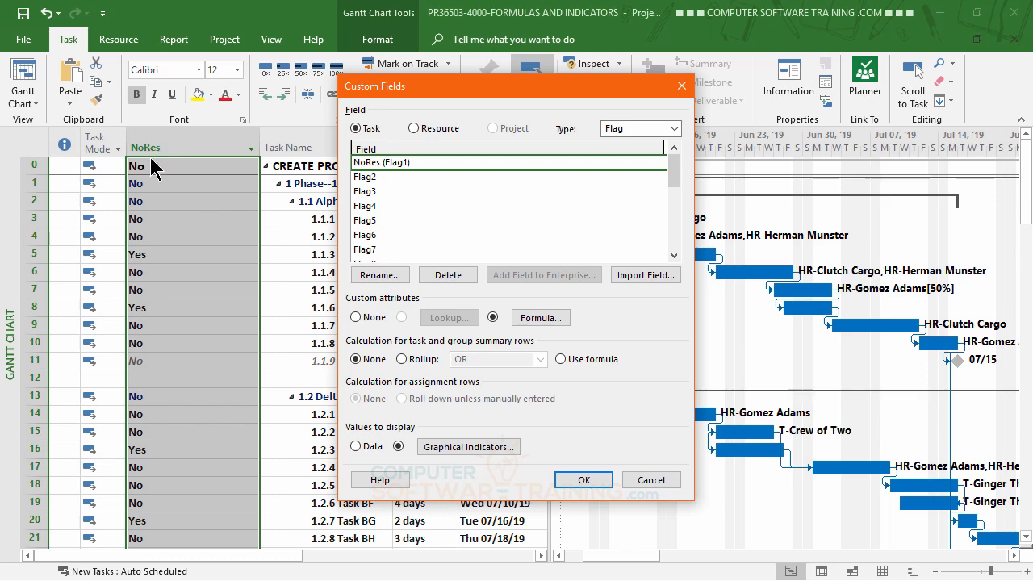
# Apply the custom field settings and narrow the NoRes column to just fit its circle indicators
pyautogui.click(584, 480)
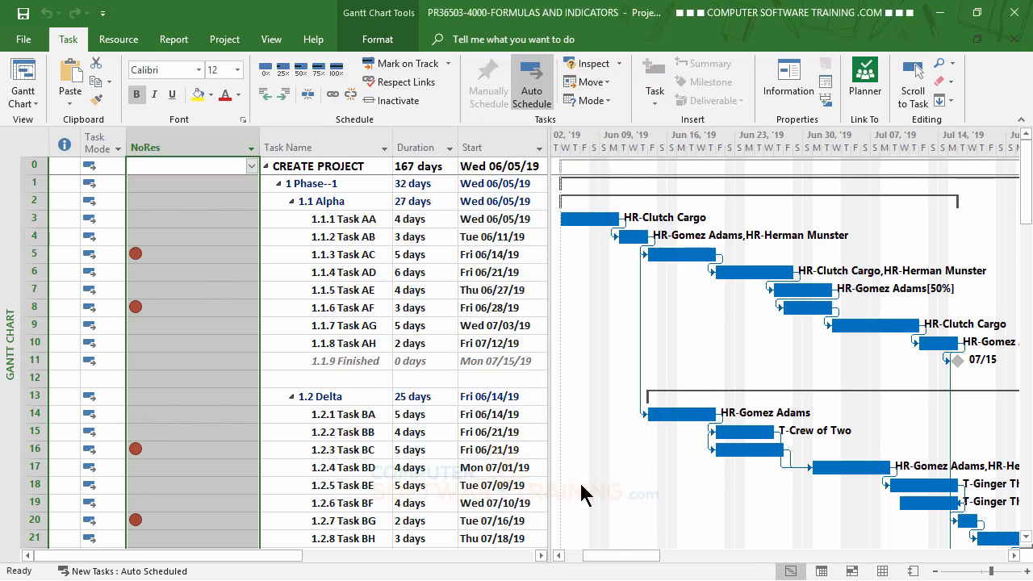
pyautogui.click(231, 236)
pyautogui.moveTo(260, 139); pyautogui.dragTo(148, 141)
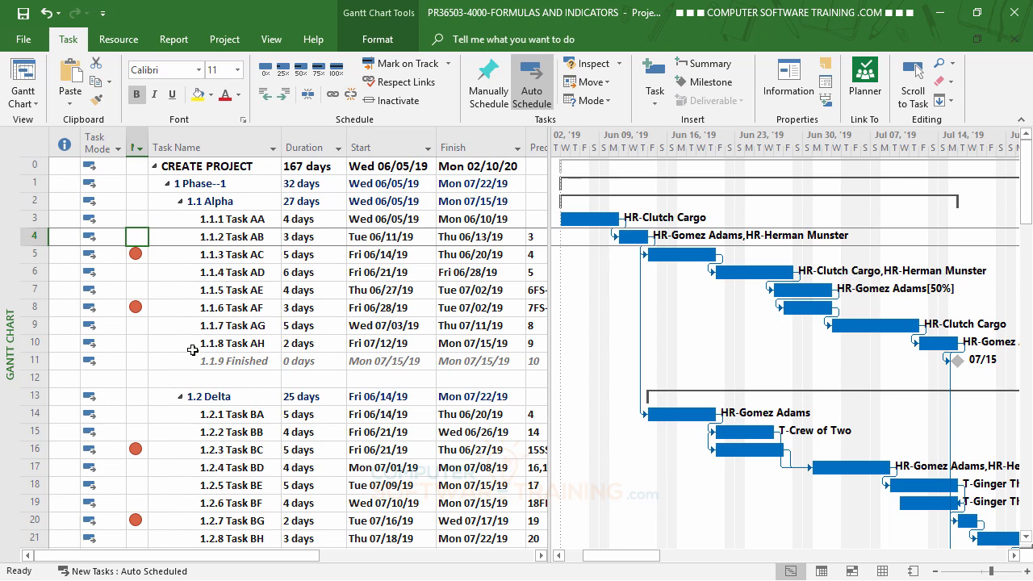
# Center both the title and the data of the NoRes column in its field settings
pyautogui.rightClick(139, 150)
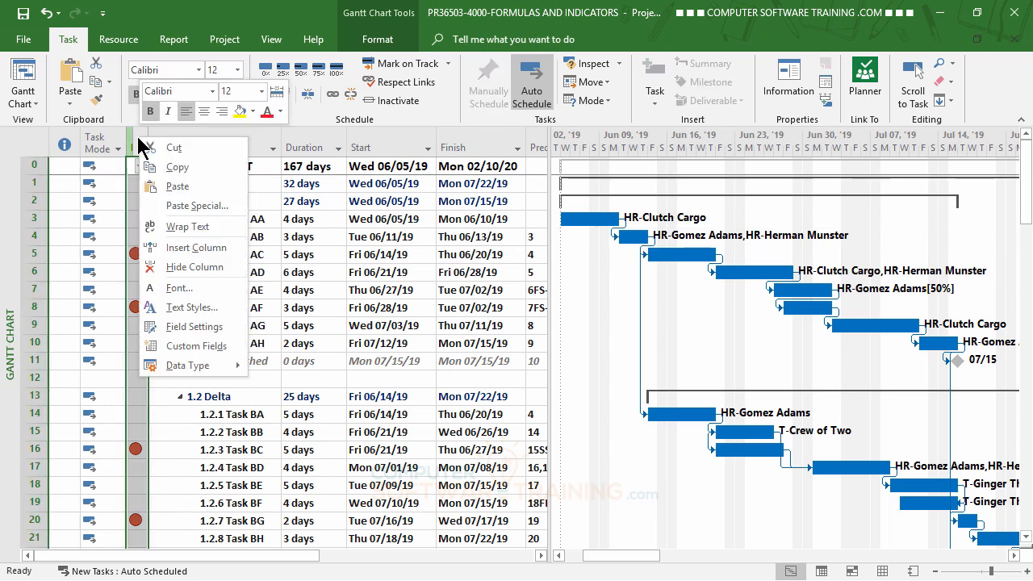
pyautogui.click(191, 327)
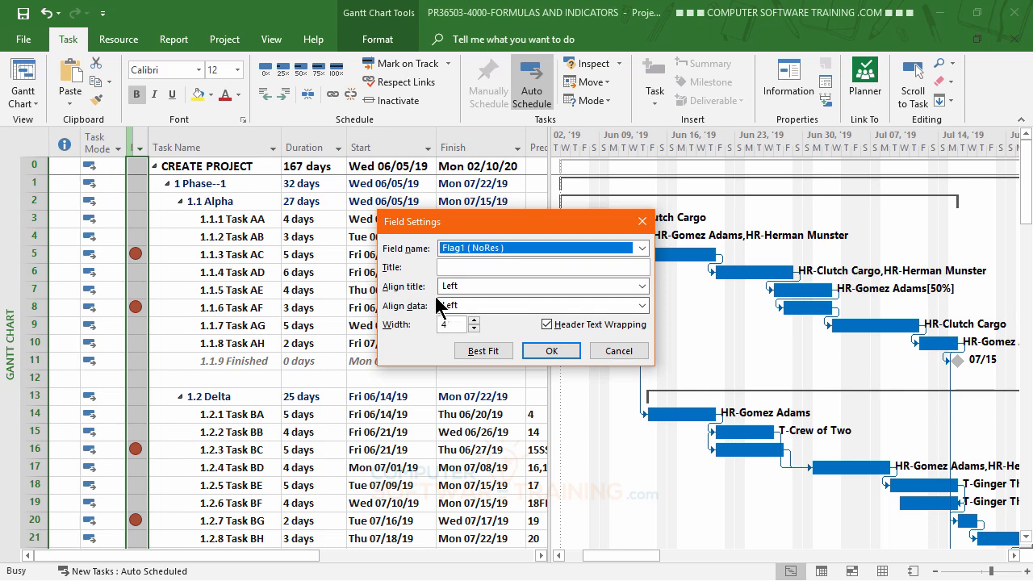
pyautogui.click(642, 306)
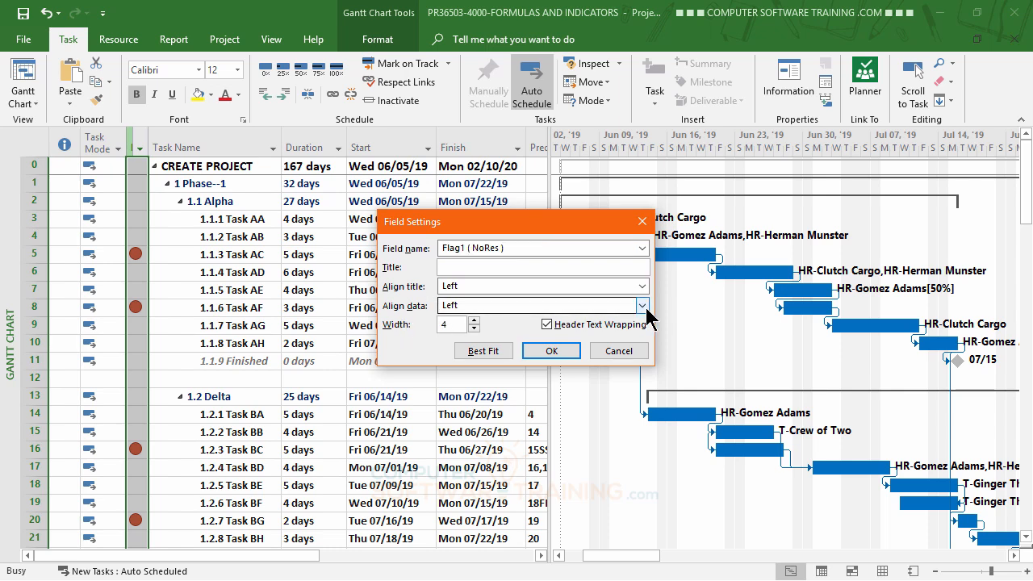
pyautogui.click(494, 321)
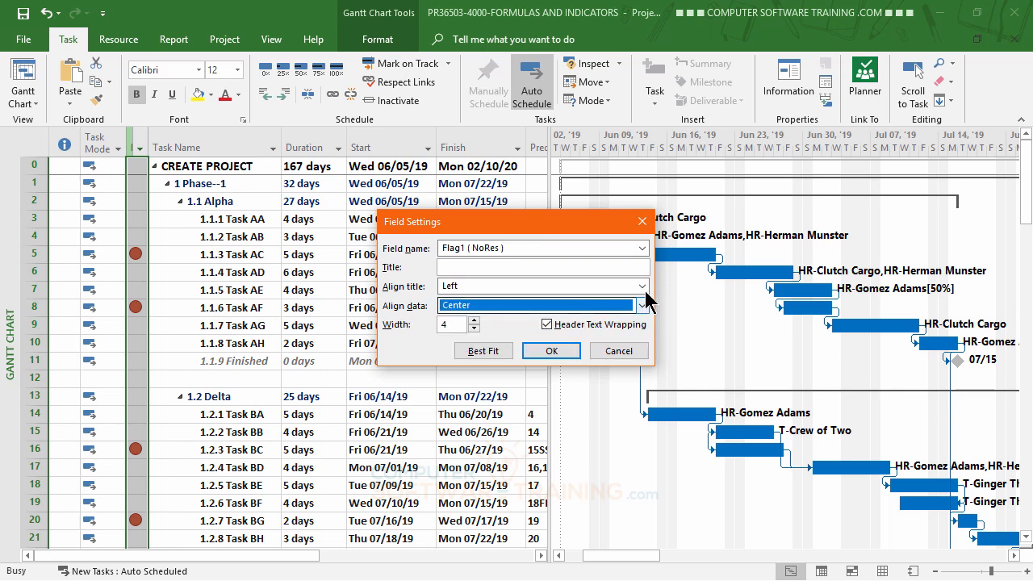
pyautogui.click(642, 287)
pyautogui.click(486, 301)
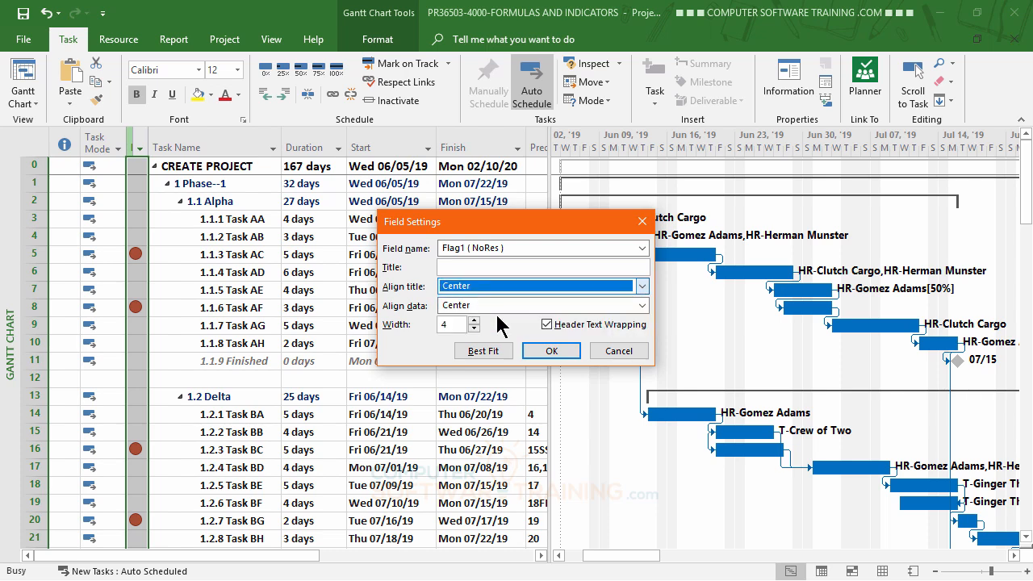
pyautogui.click(546, 352)
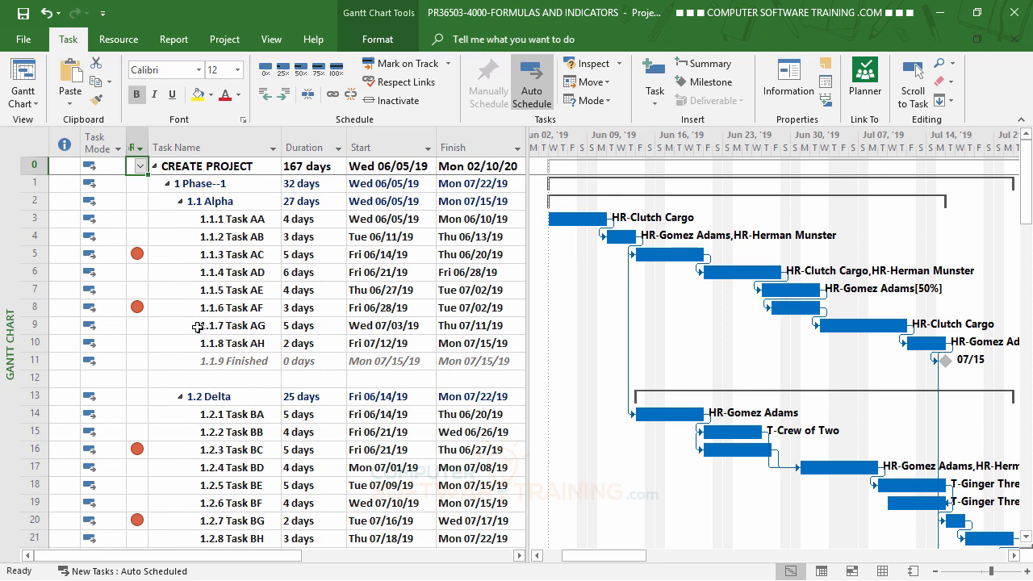
# Look through the task list to examine which tasks carry the missing-resource indicator
pyautogui.click(194, 298)
pyautogui.scroll(-5, 249, 373)
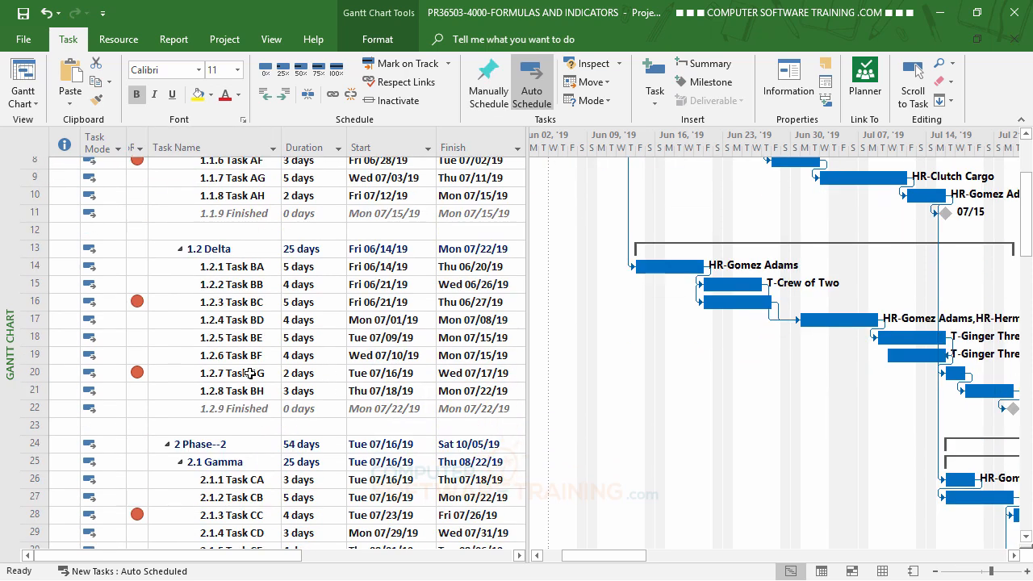
pyautogui.scroll(-10, 250, 374)
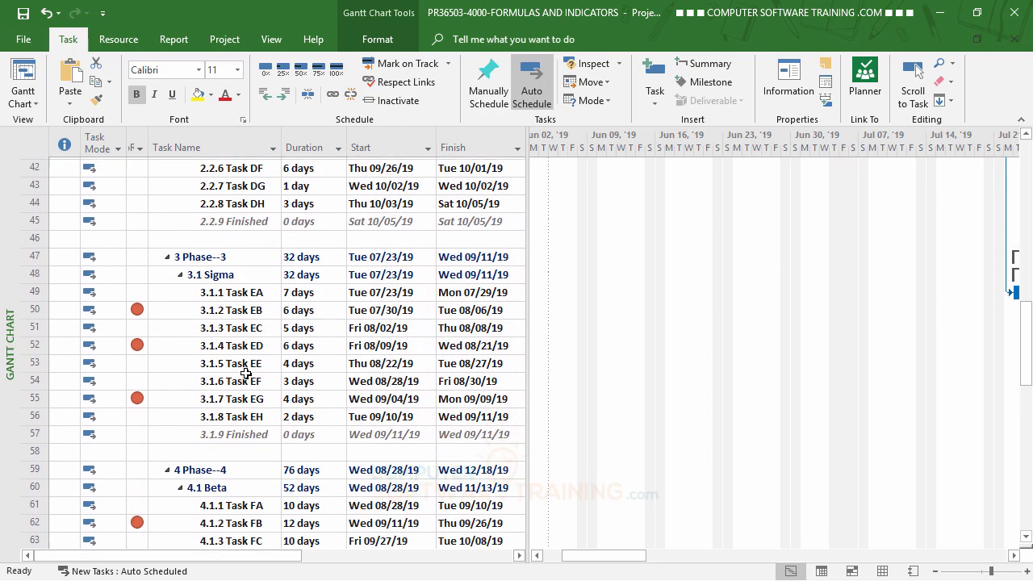
pyautogui.scroll(-2, 246, 373)
pyautogui.scroll(12, 246, 374)
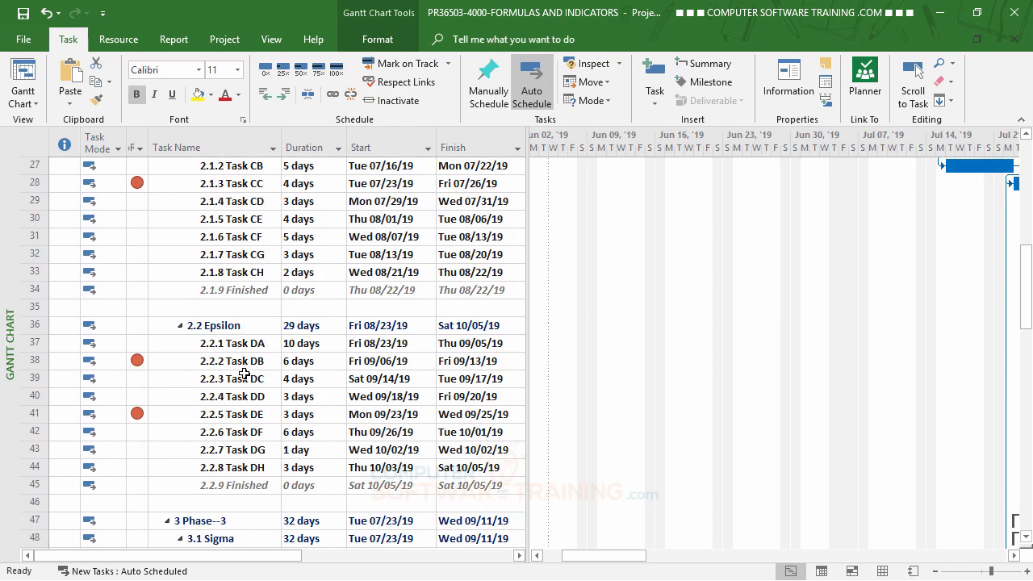
pyautogui.scroll(5, 244, 373)
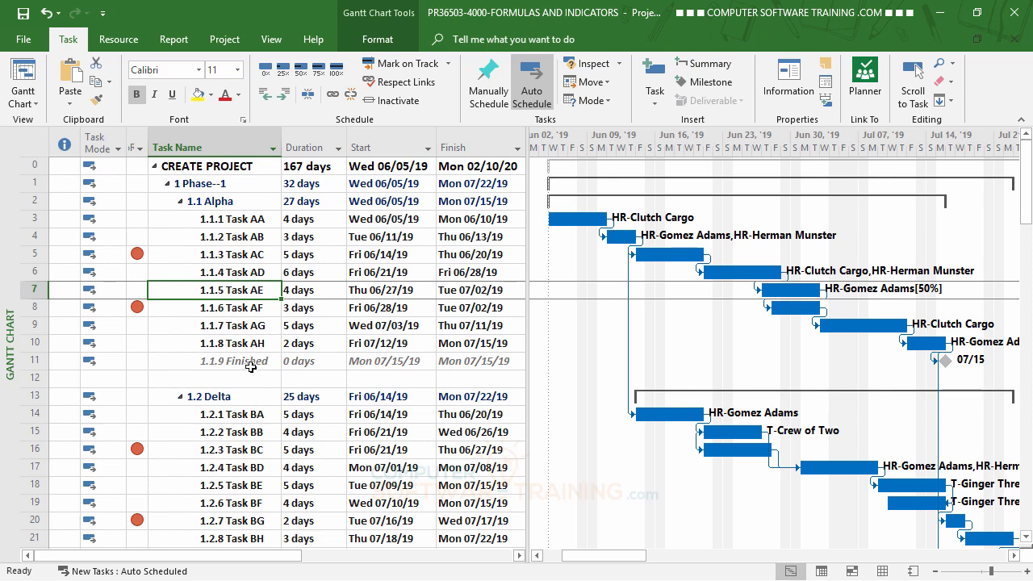
# Assign the last HR resource in the resource list to Task AC
pyautogui.click(226, 255)
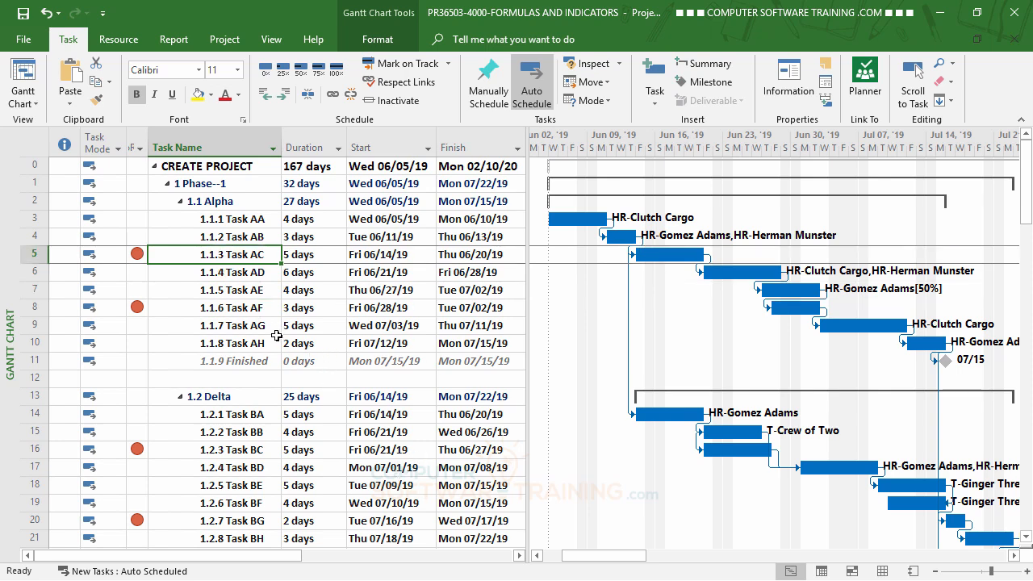
pyautogui.click(120, 43)
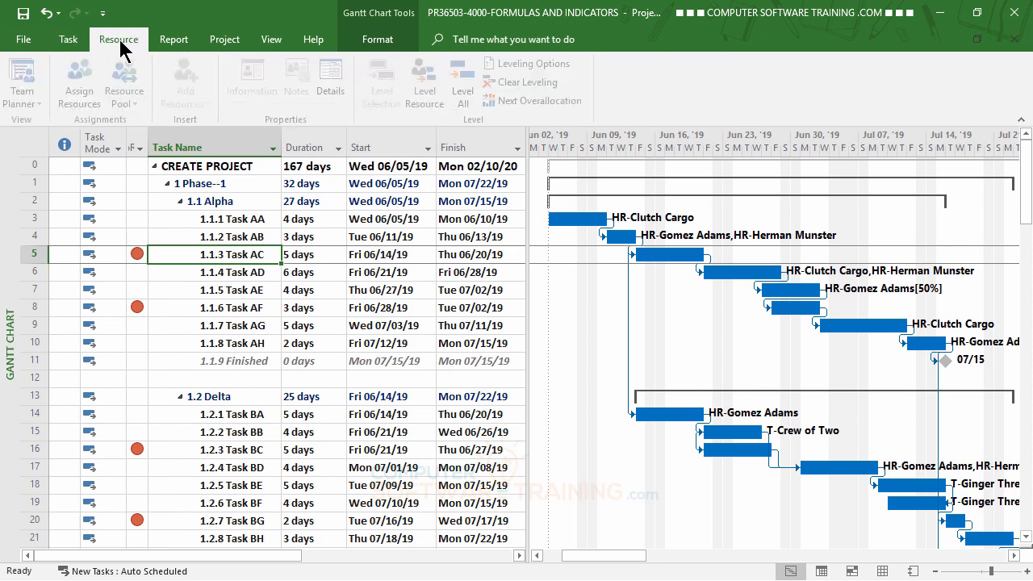
pyautogui.click(89, 91)
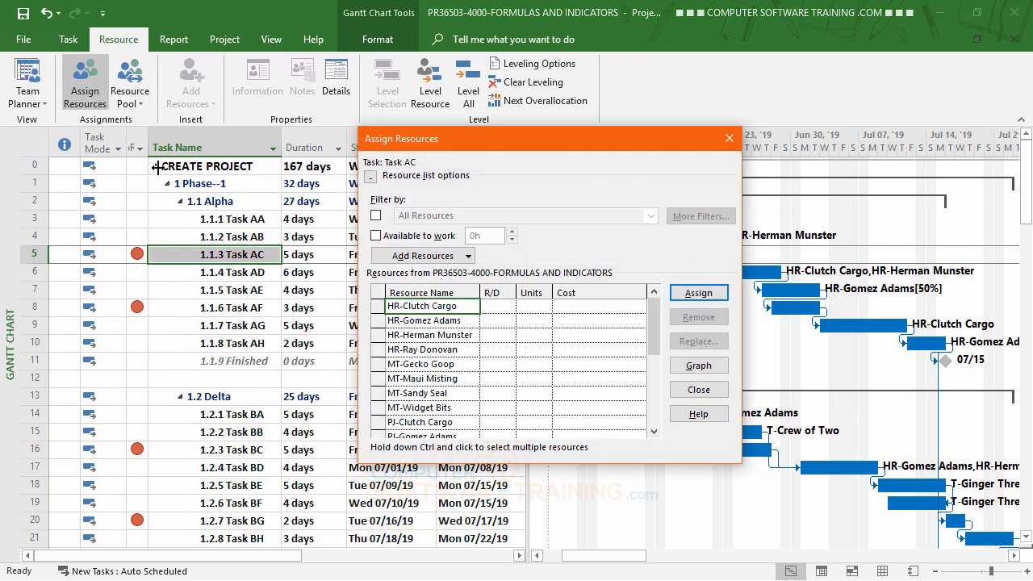
pyautogui.click(425, 350)
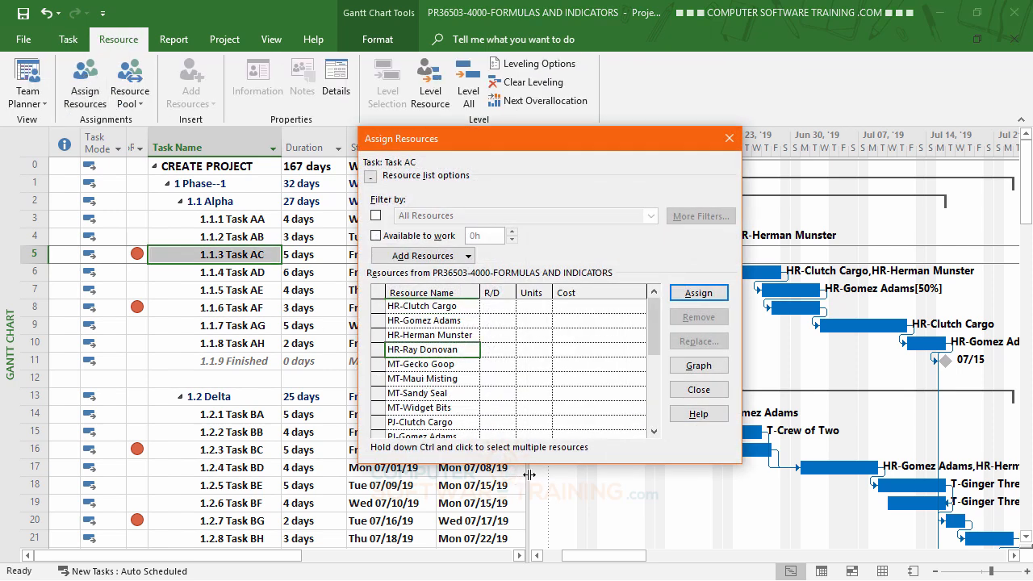
pyautogui.click(699, 297)
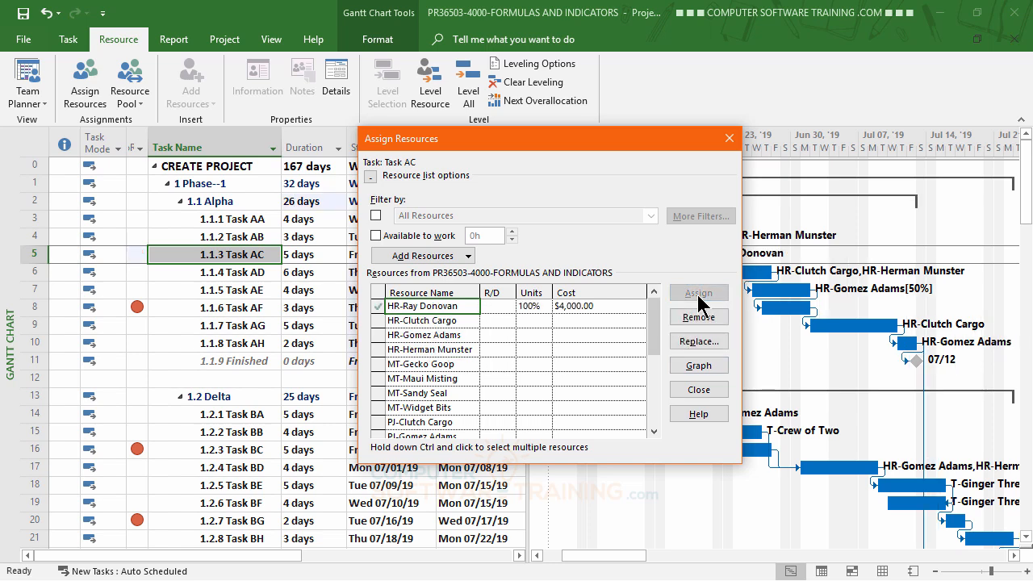
pyautogui.click(701, 392)
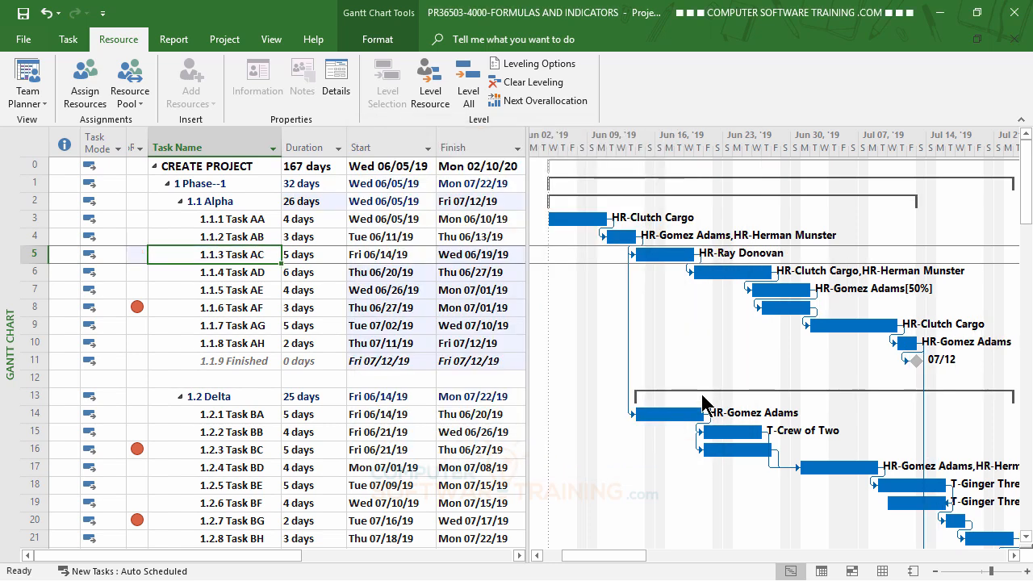
# Remove the HR resource assigned to Task AH
pyautogui.click(308, 450)
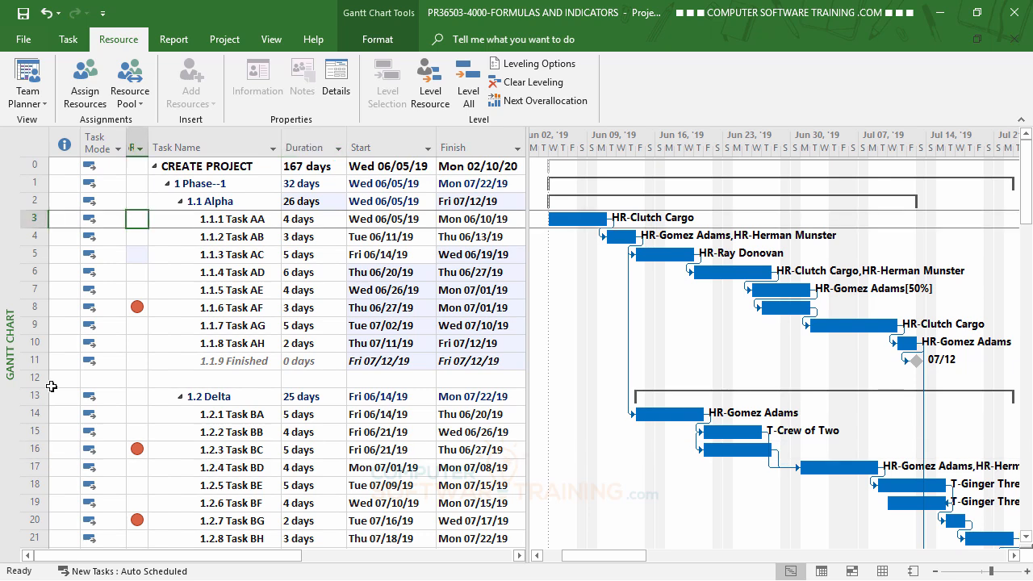
pyautogui.click(238, 343)
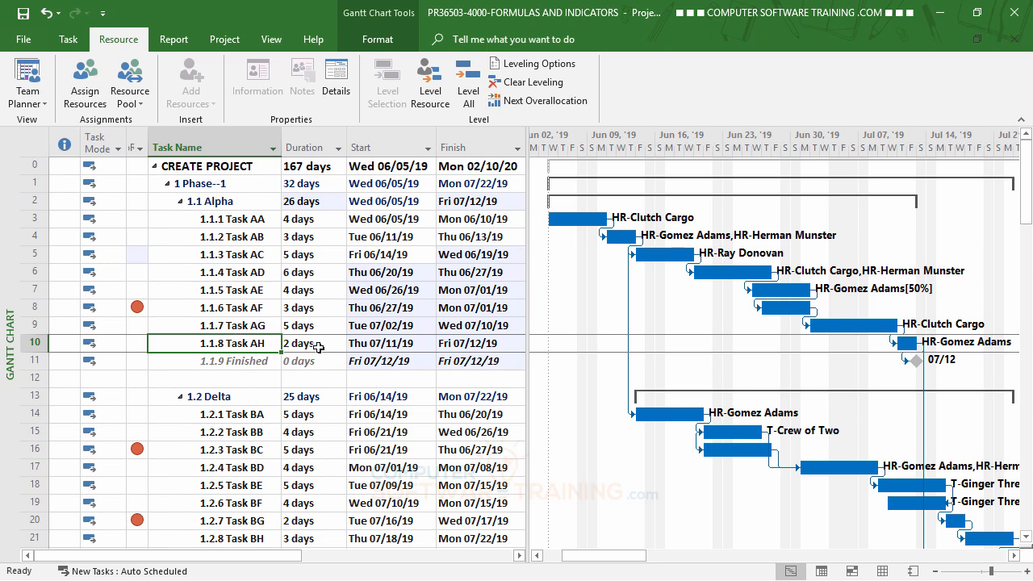
pyautogui.click(85, 84)
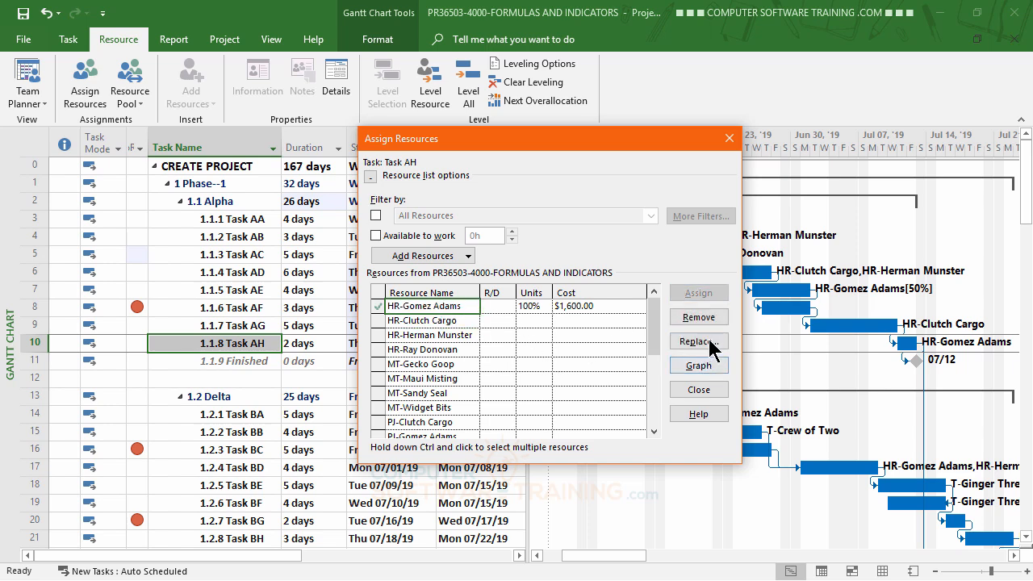
pyautogui.click(701, 320)
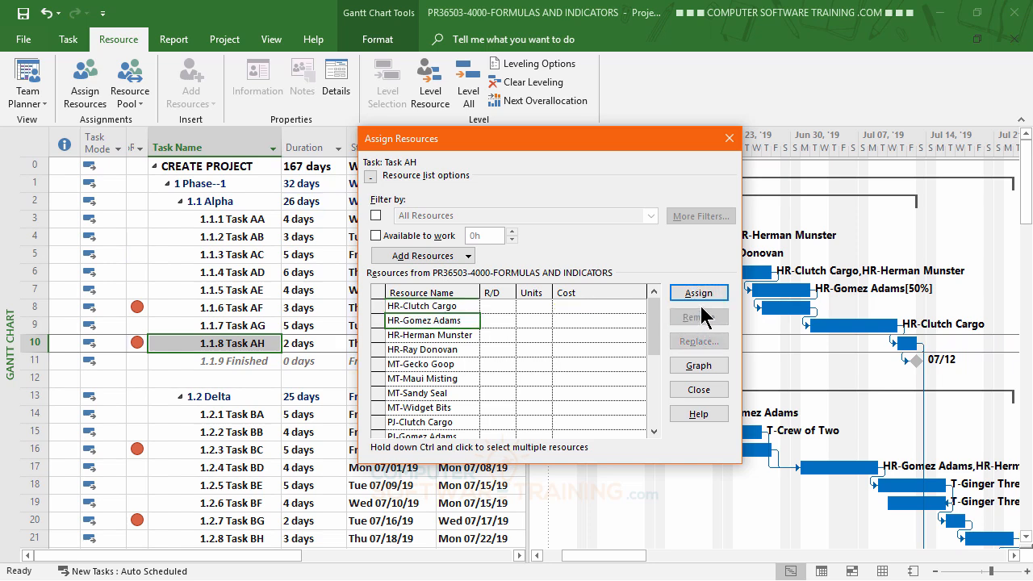
pyautogui.click(699, 390)
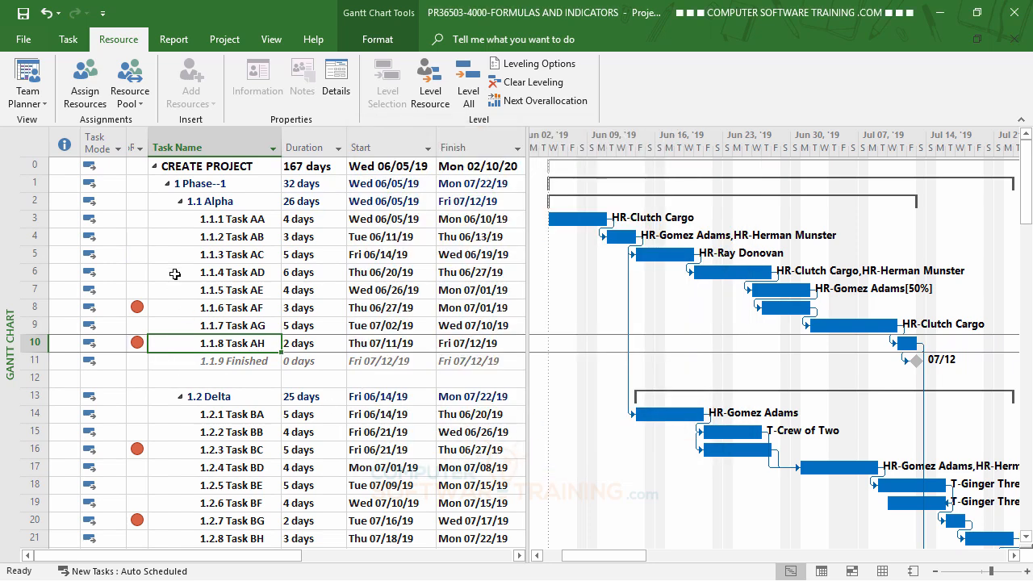
pyautogui.click(210, 256)
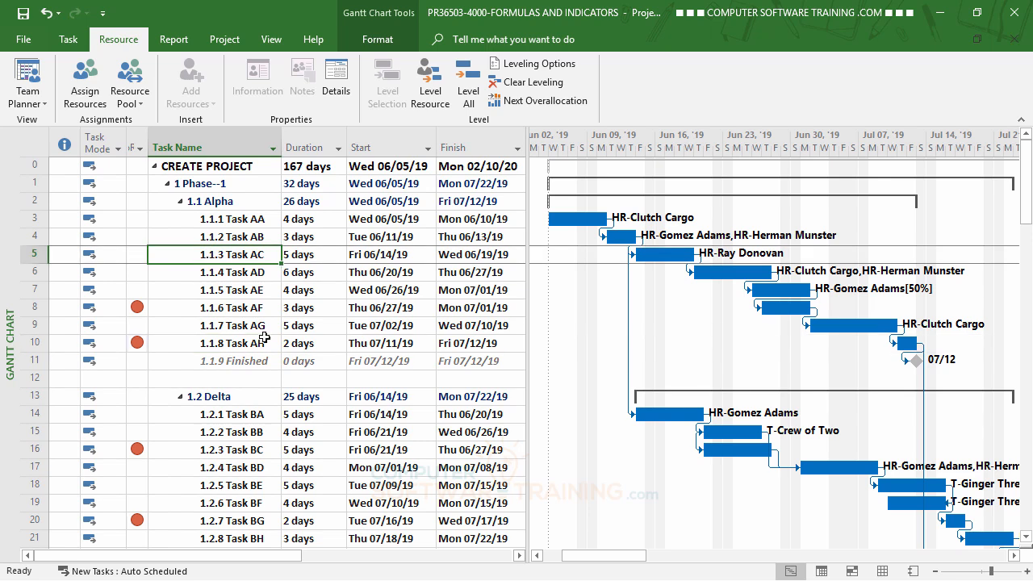
pyautogui.hotkey('ctrl', 'z')
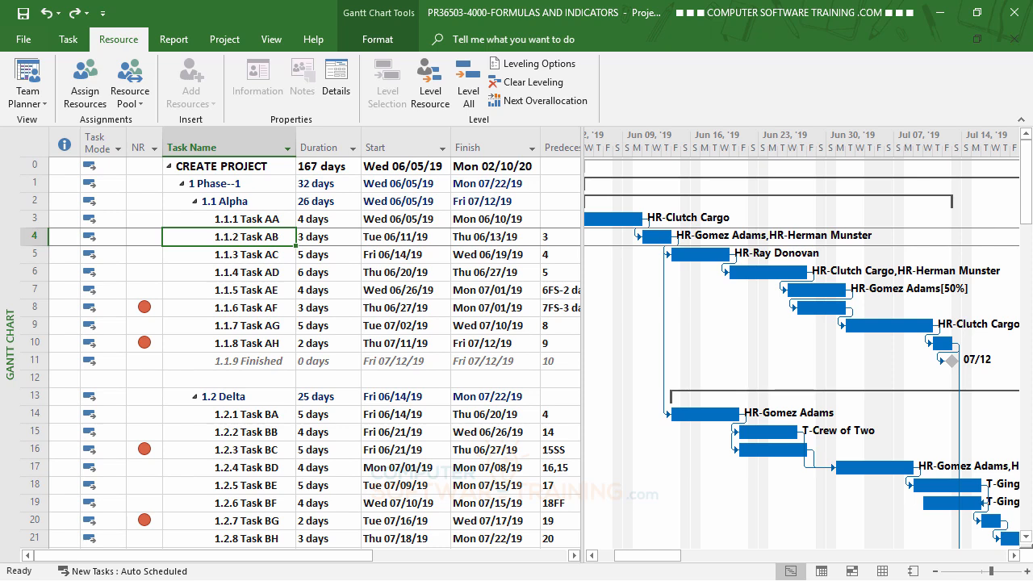
# Show the slippage lines for the last saved Baseline on the Gantt chart, and turn them off again
pyautogui.click(377, 39)
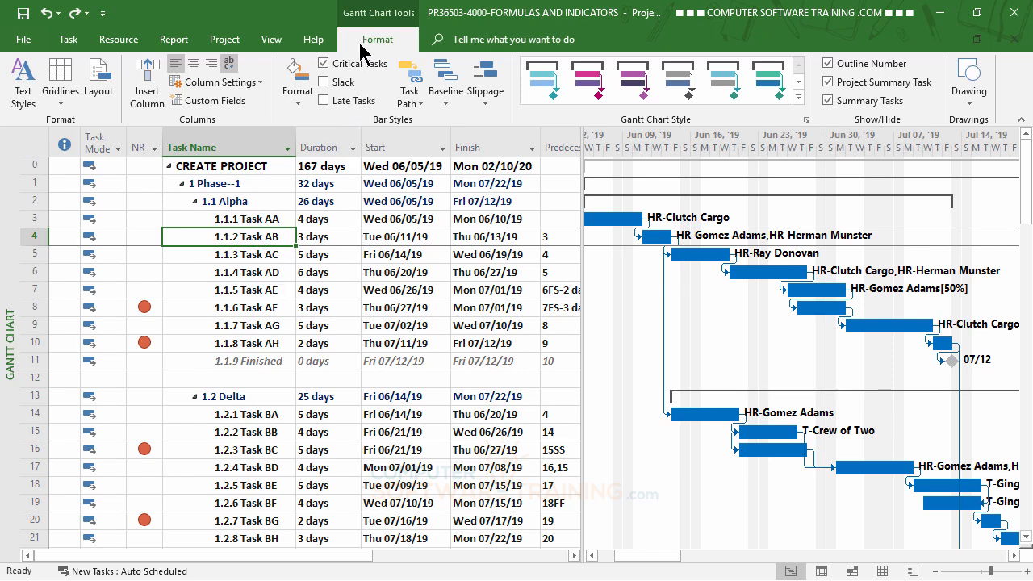
pyautogui.click(486, 104)
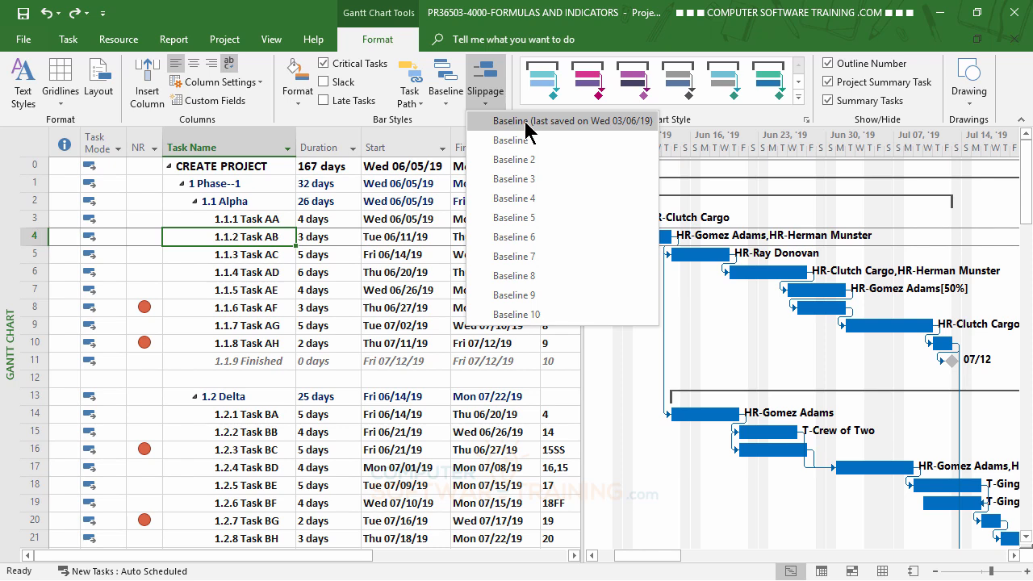
pyautogui.click(523, 120)
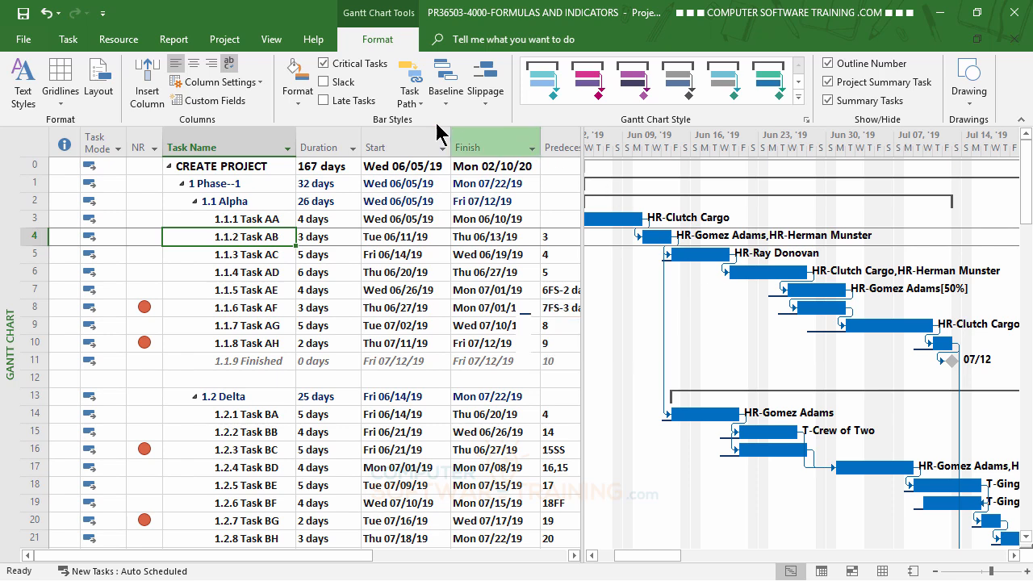
pyautogui.click(486, 101)
pyautogui.click(501, 128)
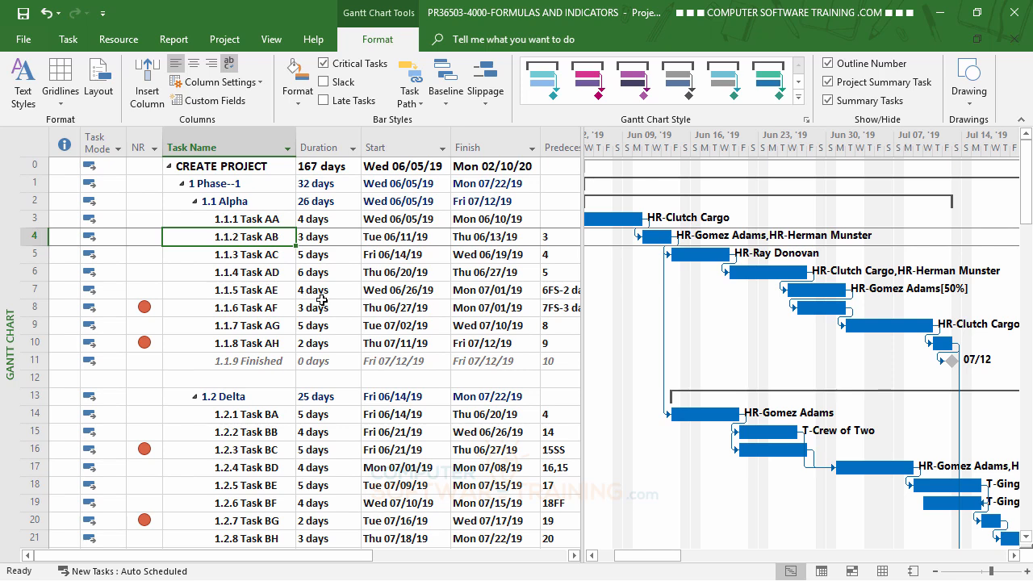
# Insert a Flag2 column in front of the Task Name column
pyautogui.rightClick(213, 145)
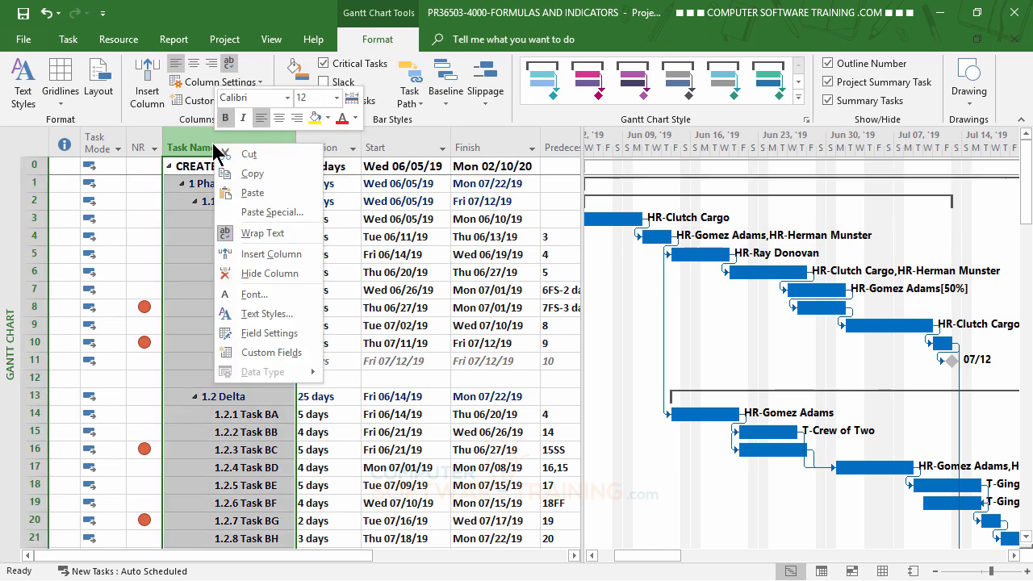
pyautogui.click(243, 255)
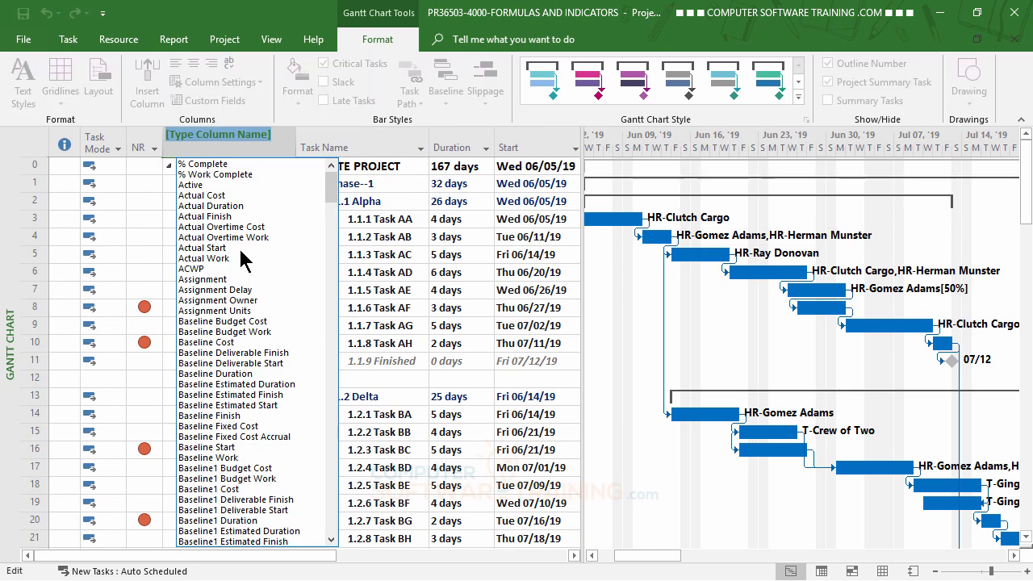
pyautogui.scroll(-8, 292, 258)
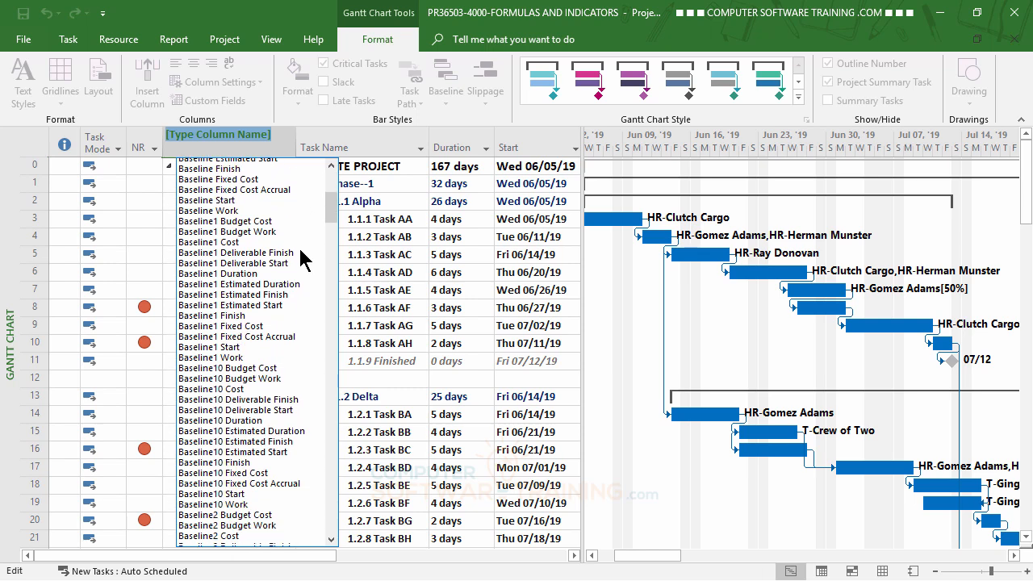
pyautogui.scroll(-20, 303, 258)
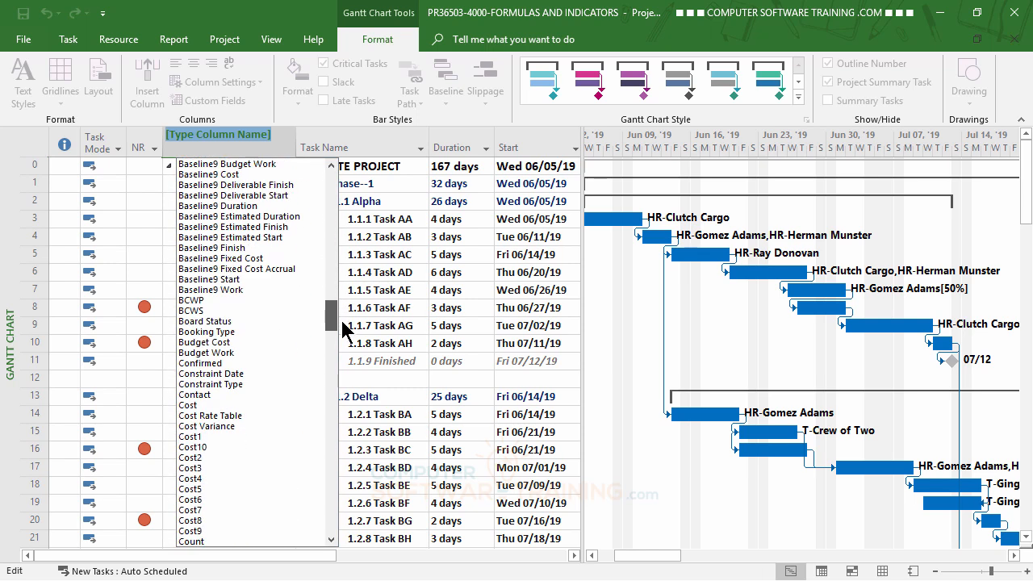
pyautogui.moveTo(342, 321); pyautogui.dragTo(335, 373)
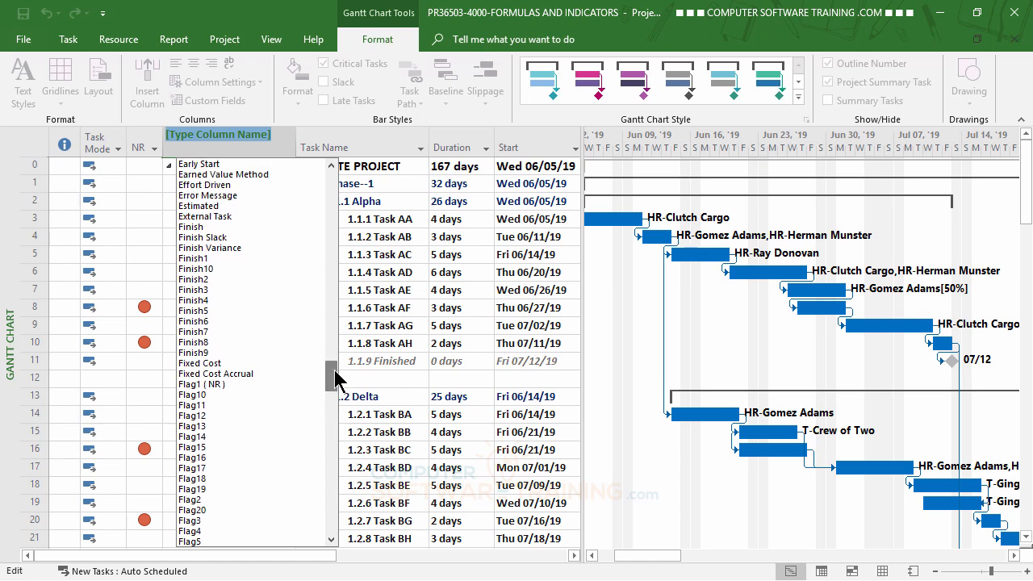
pyautogui.click(191, 501)
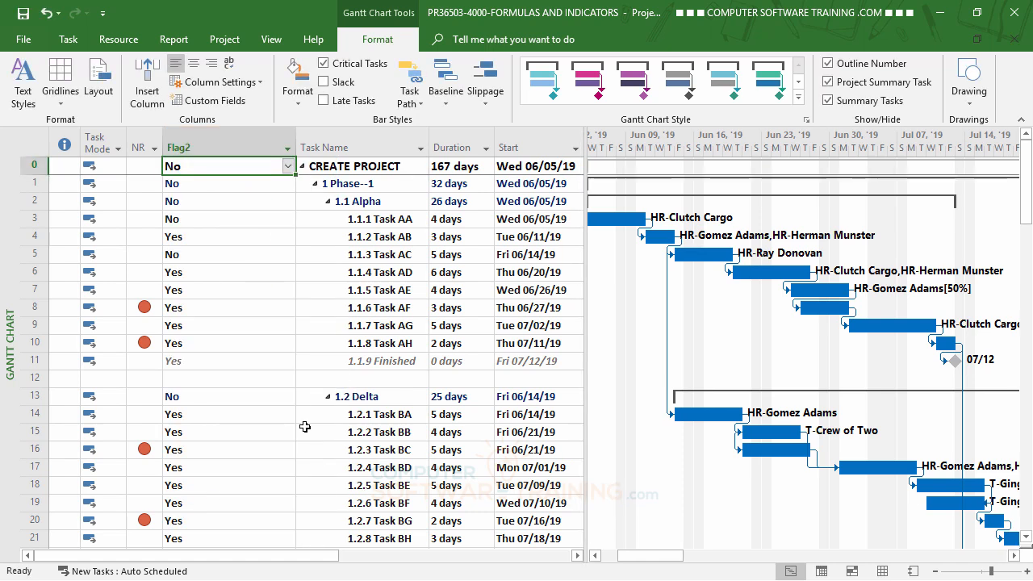
# Paste the copied formula IIf([Finish Variance]>0 And [Critical]=True,True,False) into the formula for the Flag2 custom field
pyautogui.rightClick(232, 142)
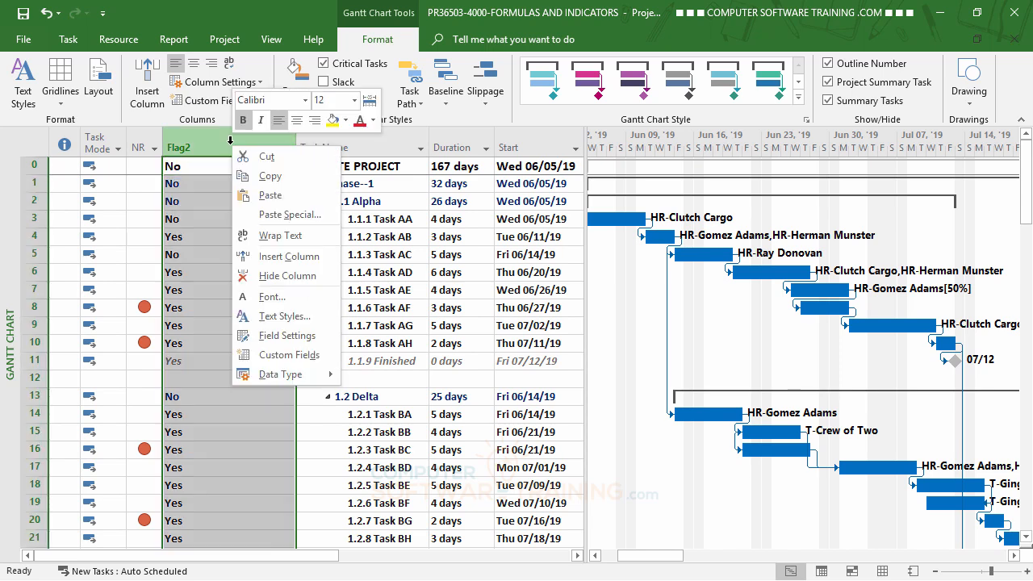
pyautogui.click(278, 365)
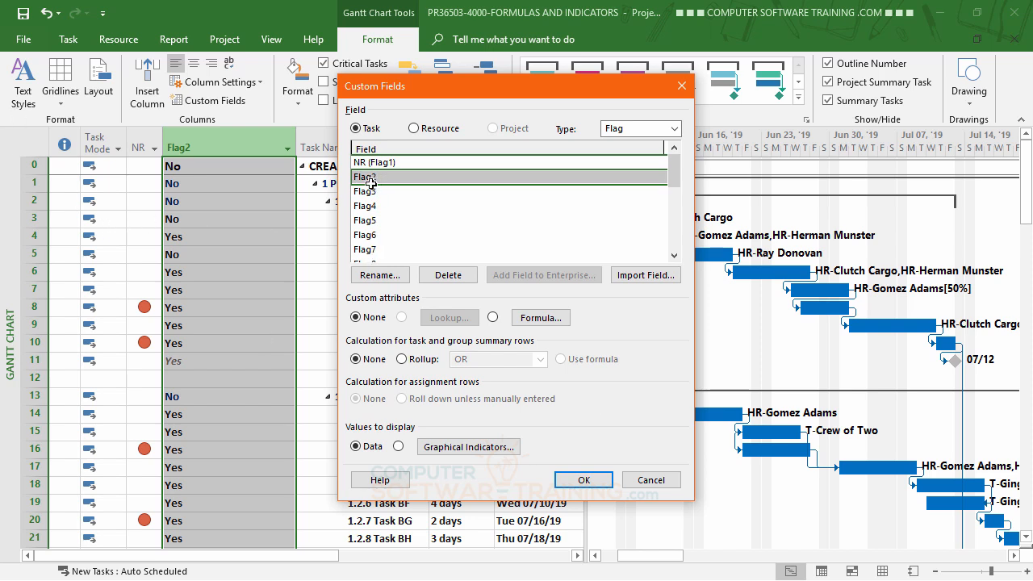
pyautogui.click(541, 317)
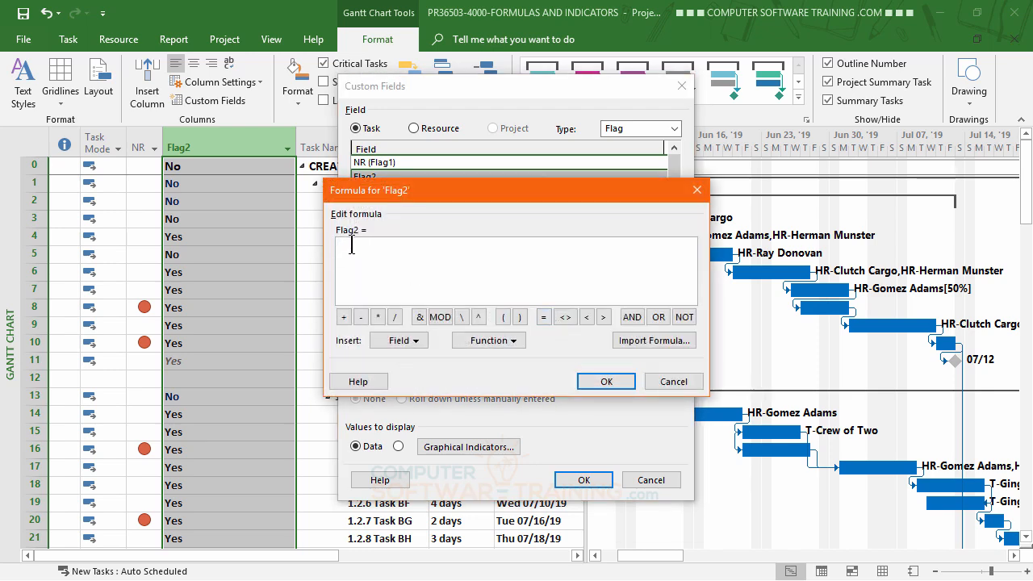
pyautogui.rightClick(354, 248)
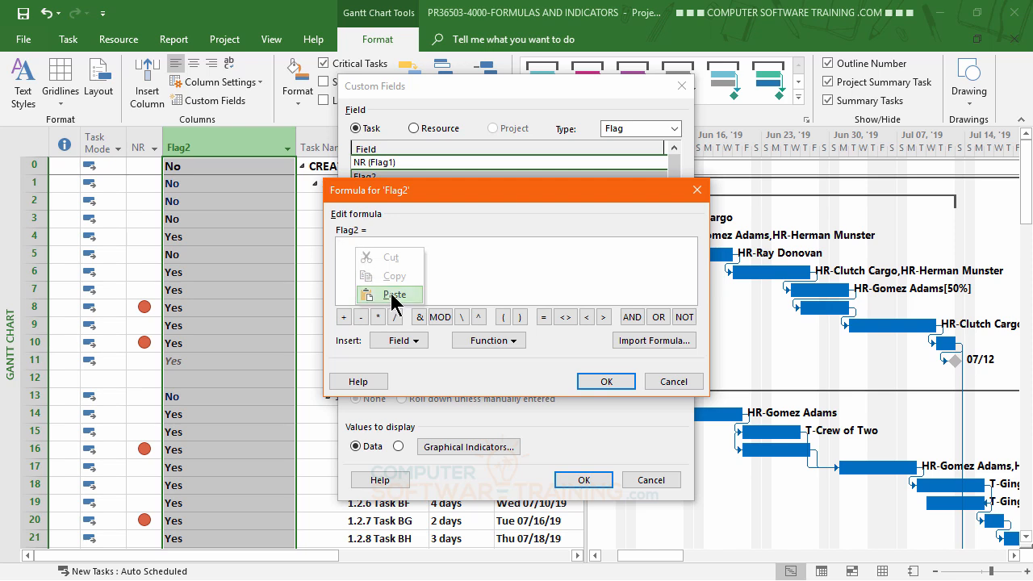
pyautogui.click(394, 296)
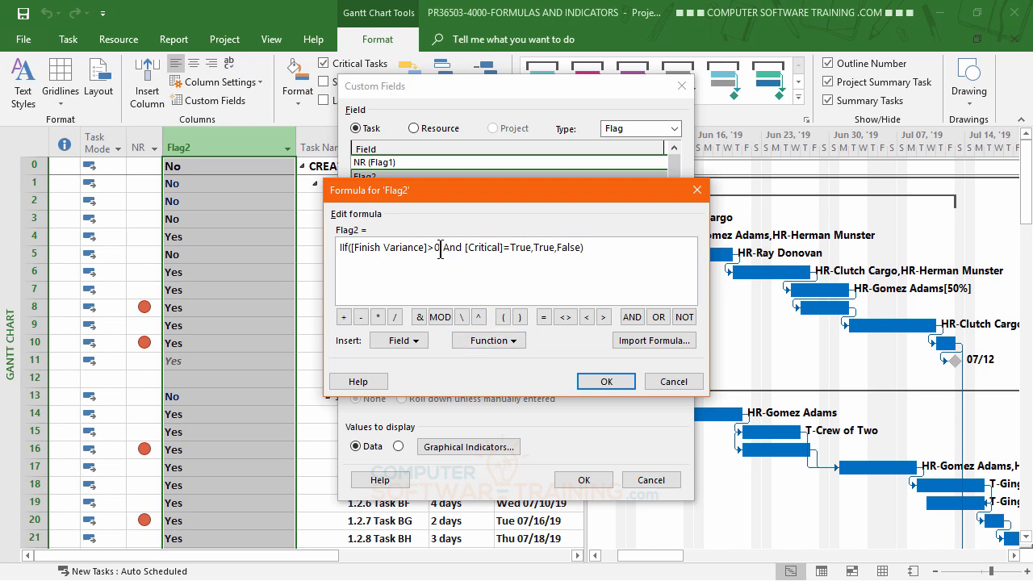
# Remove the And [Critical]=True condition from the Flag2 formula, keeping only the Finish Variance test, and accept the formula
pyautogui.press('Delete')
pyautogui.press('Delete')
pyautogui.press('Delete')
pyautogui.press('Delete')
pyautogui.press('Delete')
pyautogui.press('Delete')
pyautogui.press('Delete')
pyautogui.press('Delete')
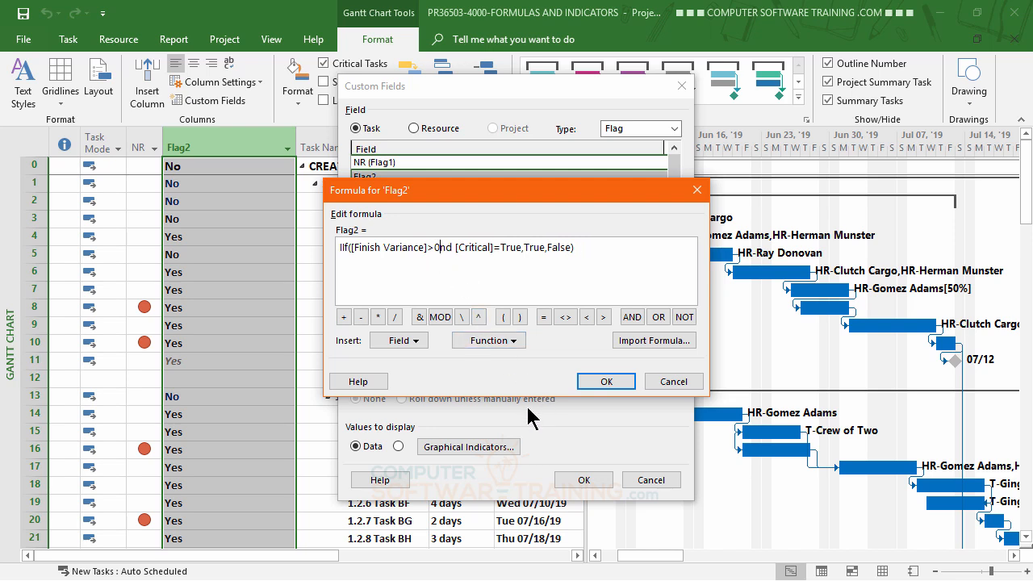
pyautogui.press('Delete')
pyautogui.press('Delete')
pyautogui.press('Delete')
pyautogui.press('Delete')
pyautogui.press('Delete')
pyautogui.press('Delete')
pyautogui.press('Delete')
pyautogui.press('Delete')
pyautogui.press('Delete')
pyautogui.press('Delete')
pyautogui.press('Delete')
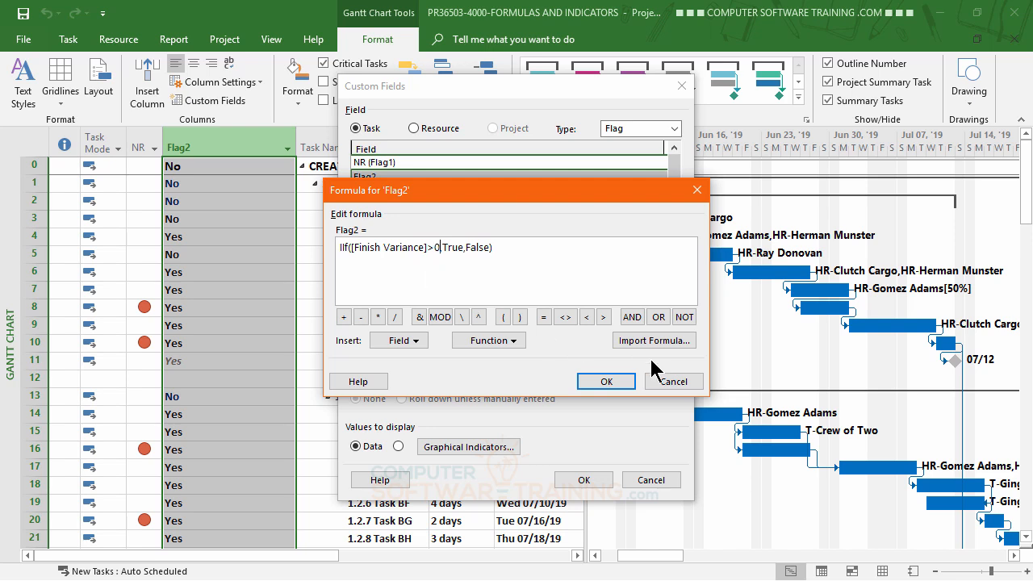
pyautogui.click(606, 382)
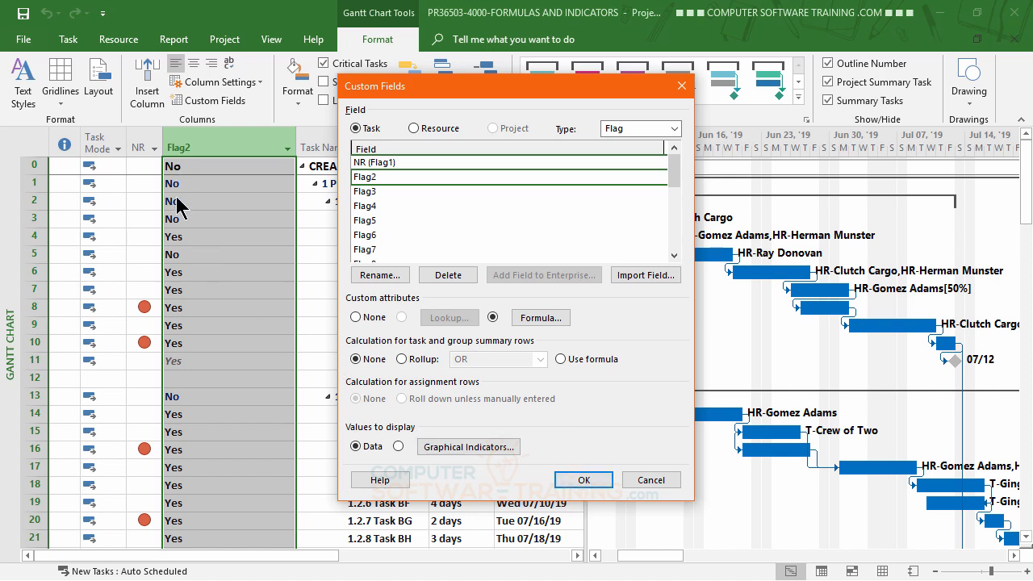
# Switch Flag2 to graphical indicators and add a nonsummary-row test for values that equal Yes
pyautogui.click(399, 447)
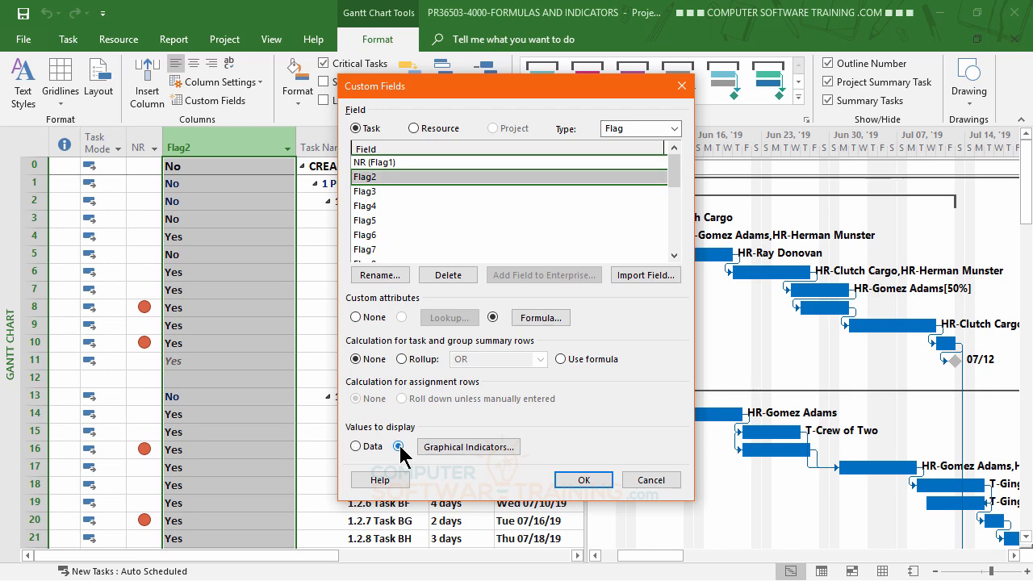
pyautogui.click(461, 447)
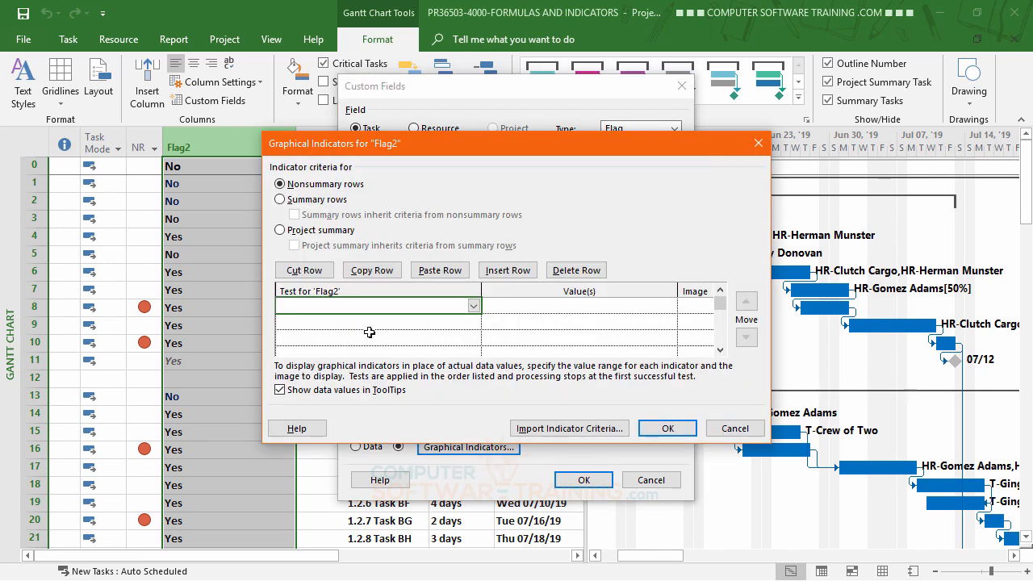
pyautogui.click(475, 307)
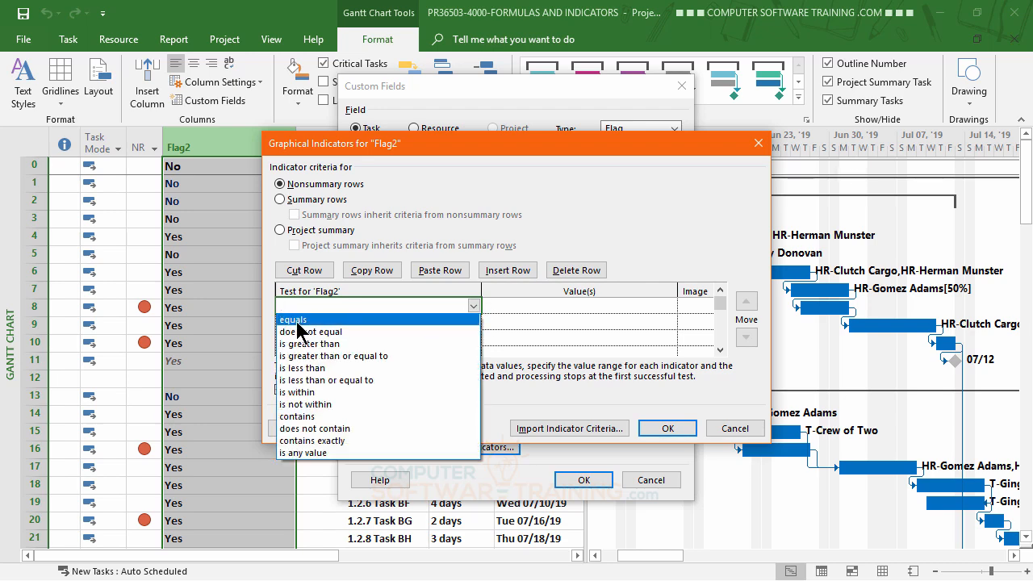
pyautogui.click(297, 321)
pyautogui.click(527, 303)
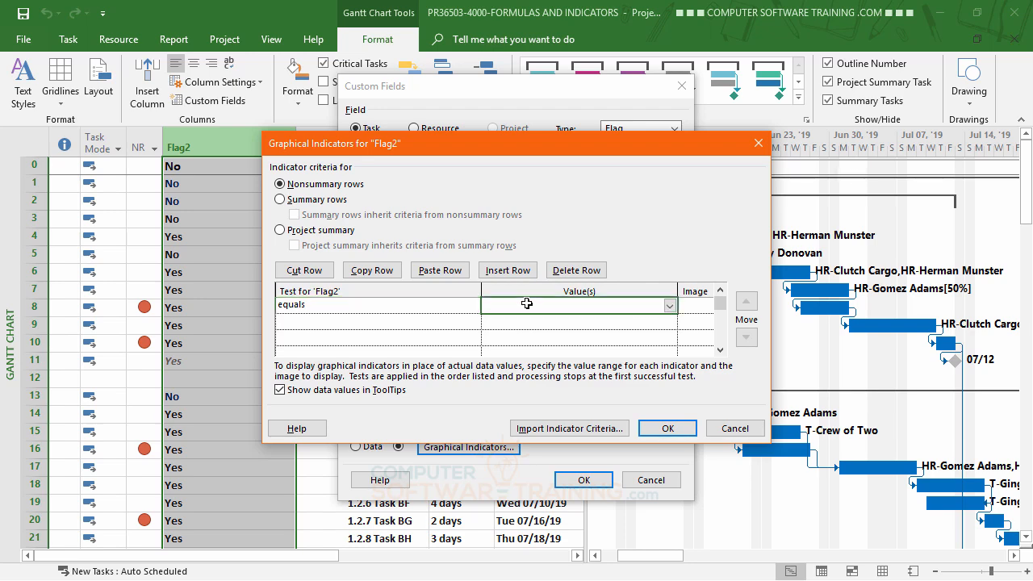
pyautogui.click(670, 307)
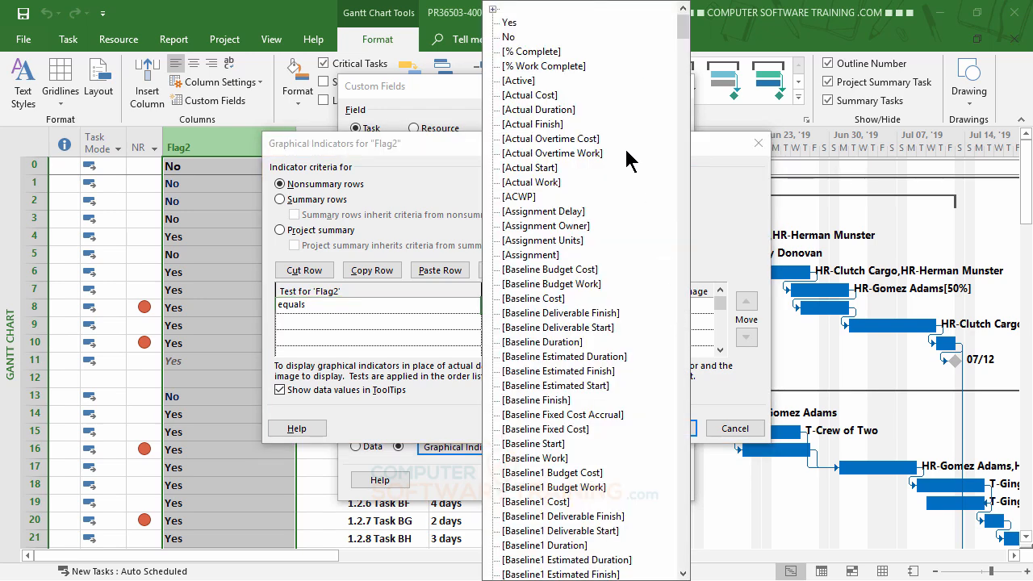
pyautogui.click(515, 22)
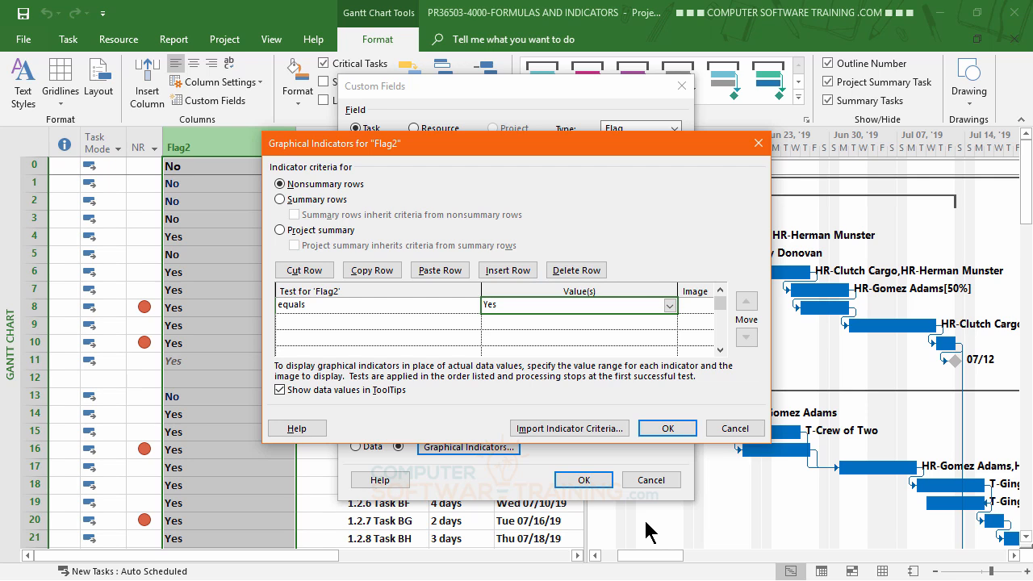
# Assign the red plus sign image to the equals Yes test and apply the Flag2 custom field settings
pyautogui.click(692, 303)
pyautogui.click(711, 307)
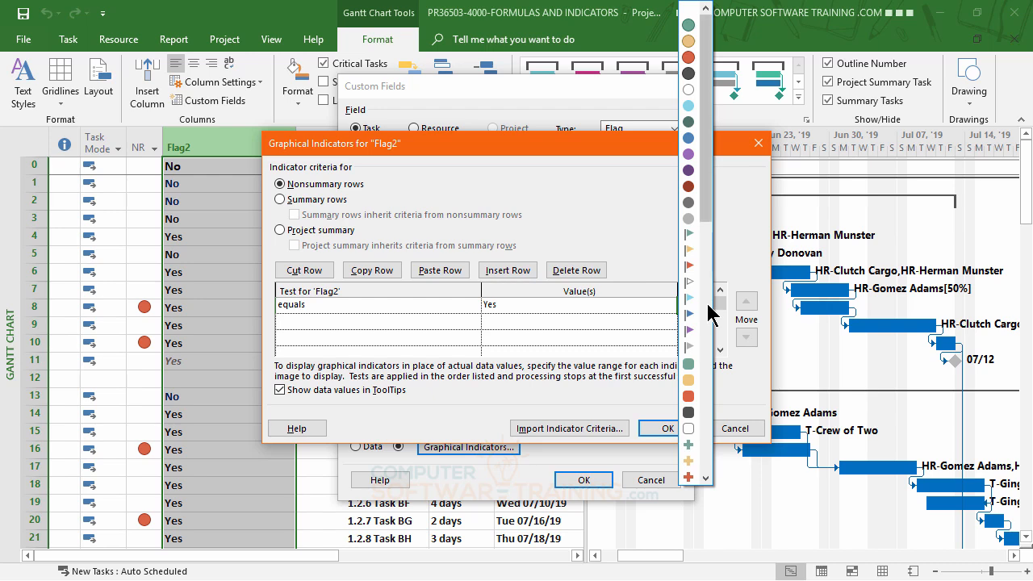
pyautogui.click(689, 477)
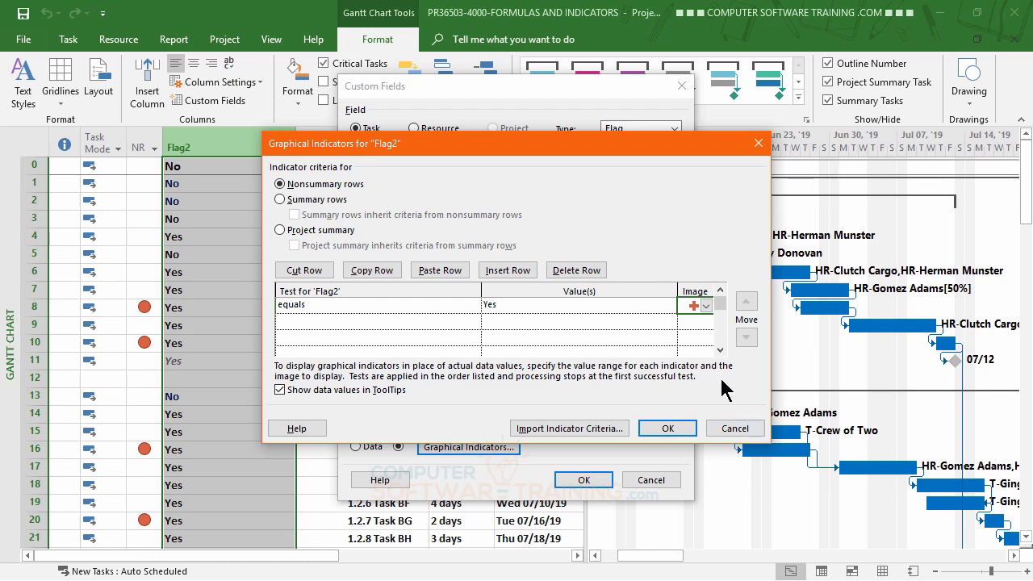
pyautogui.click(668, 429)
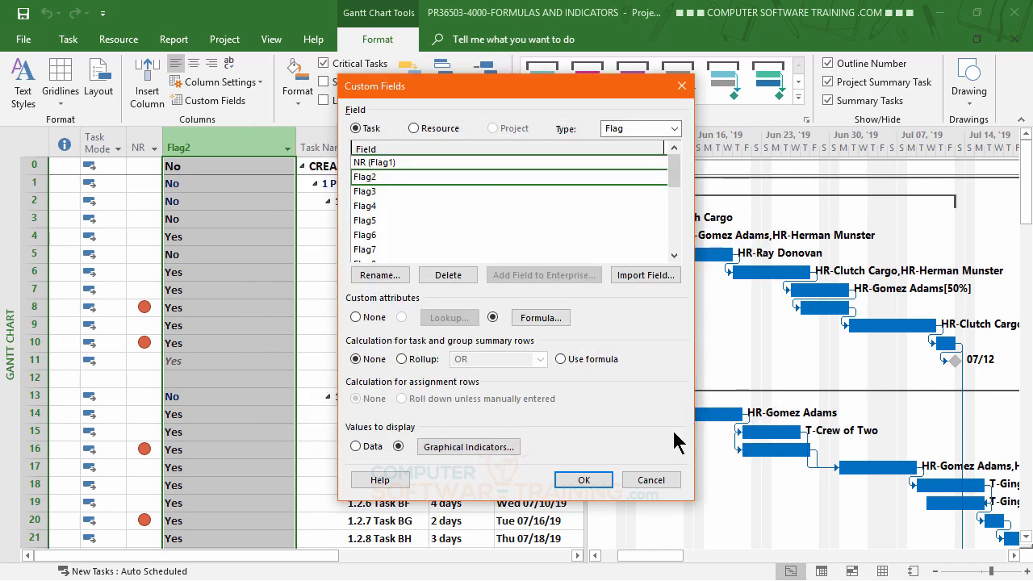
pyautogui.click(584, 479)
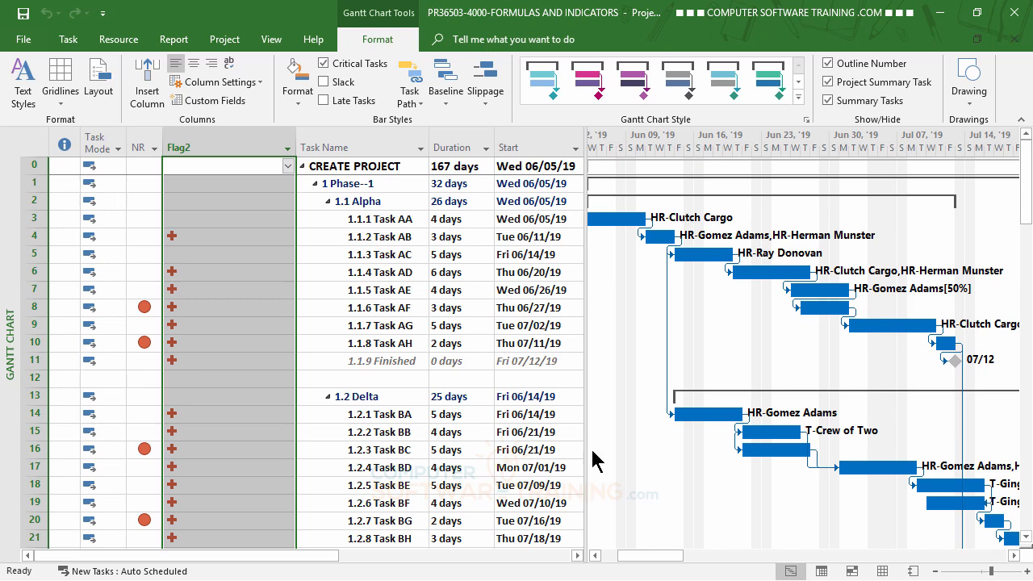
# Rename the Flag2 custom field to Late
pyautogui.rightClick(209, 155)
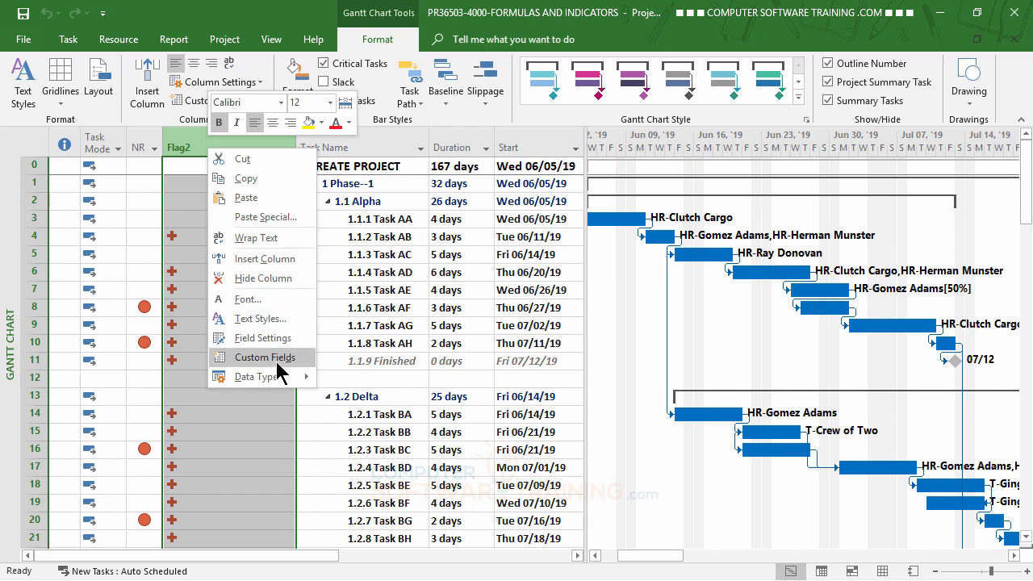
pyautogui.click(268, 360)
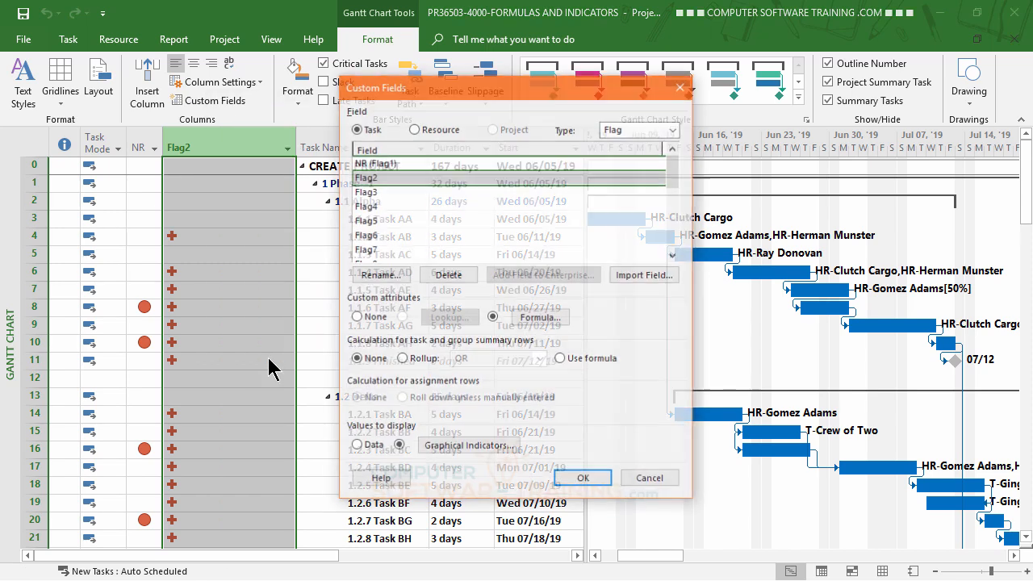
pyautogui.click(387, 277)
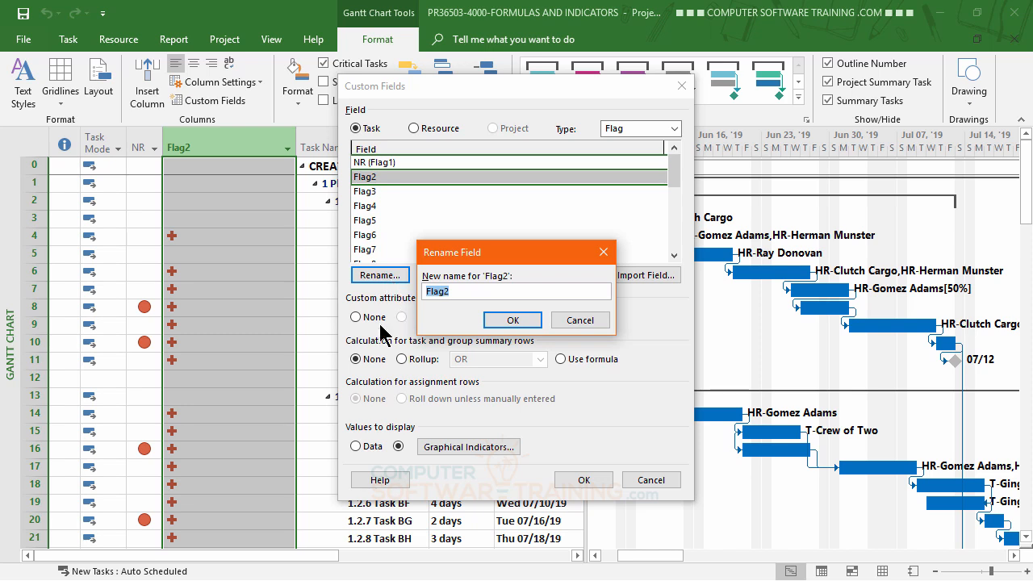
pyautogui.write('Late')
pyautogui.click(513, 321)
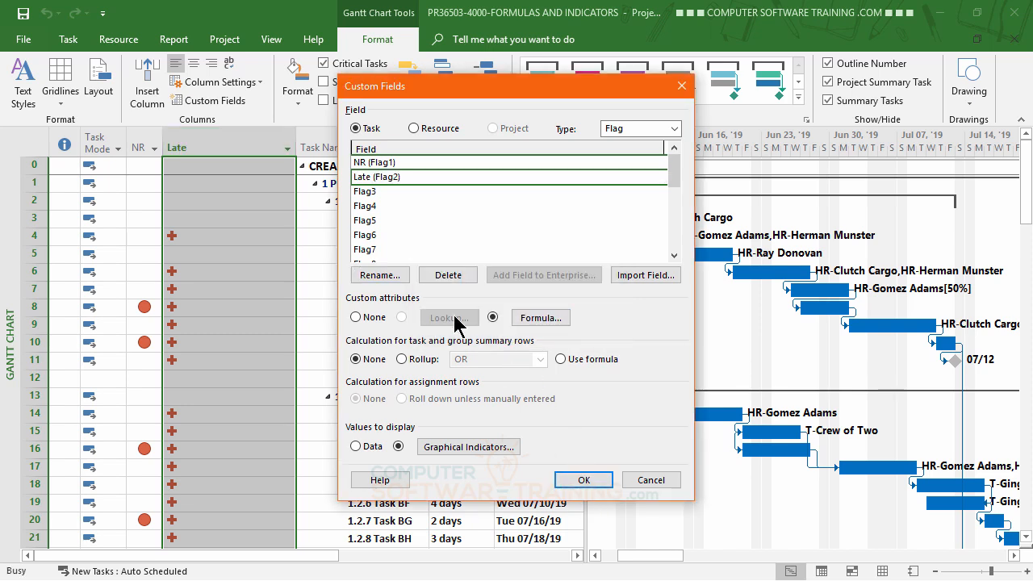
pyautogui.click(582, 481)
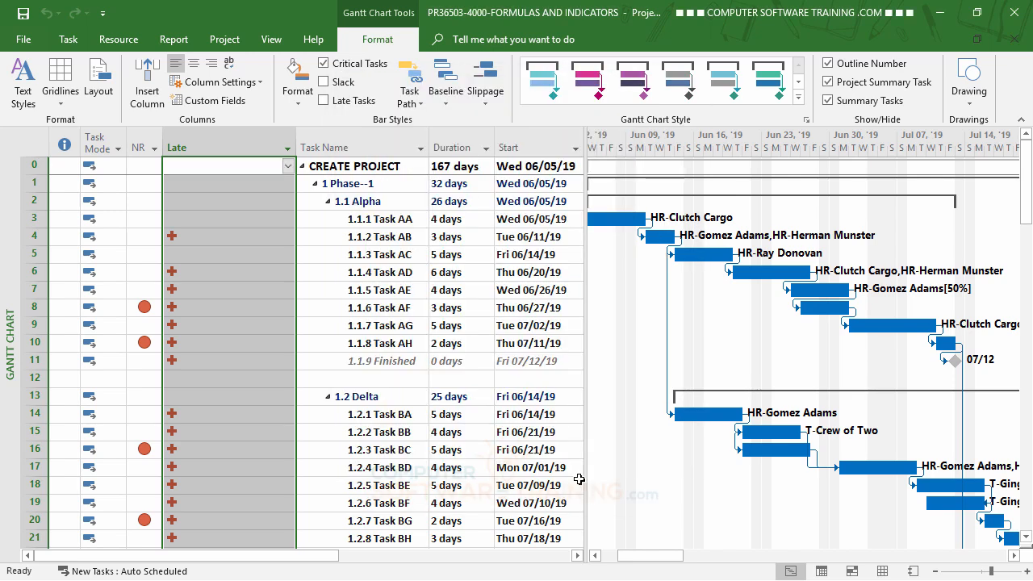
# Center the title and data of the Late column and fit its width to the contents
pyautogui.rightClick(225, 143)
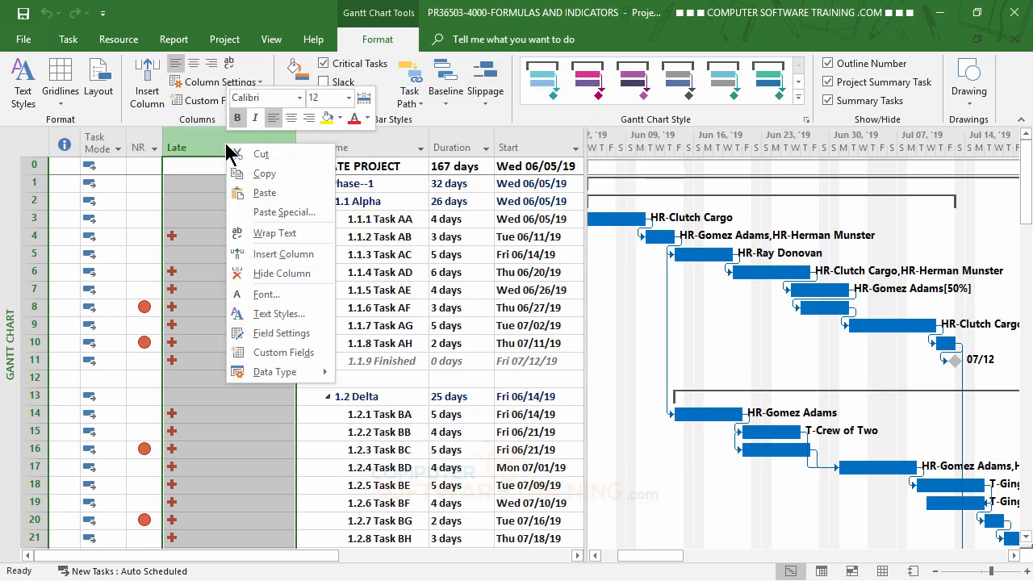
pyautogui.click(282, 338)
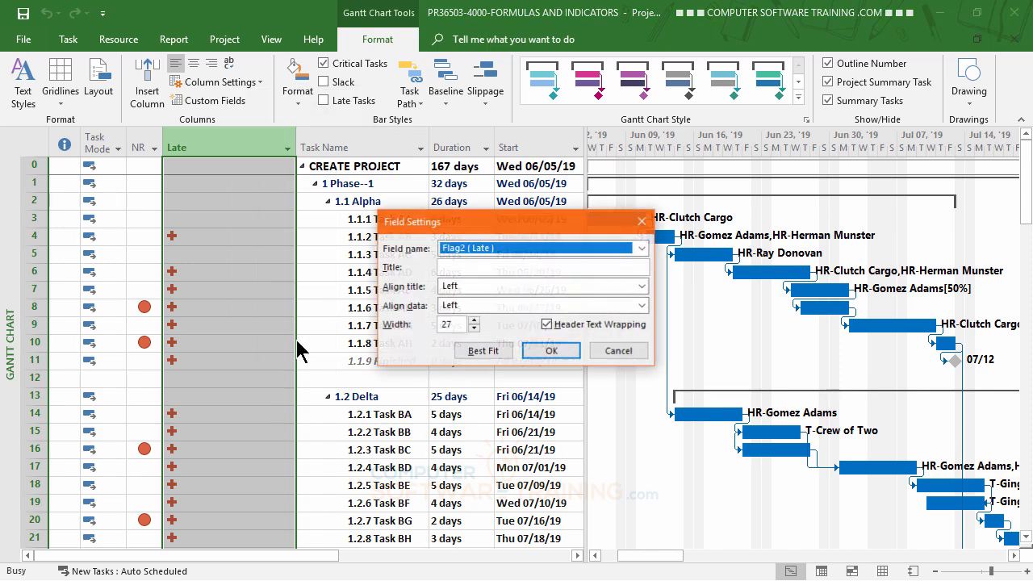
pyautogui.click(472, 288)
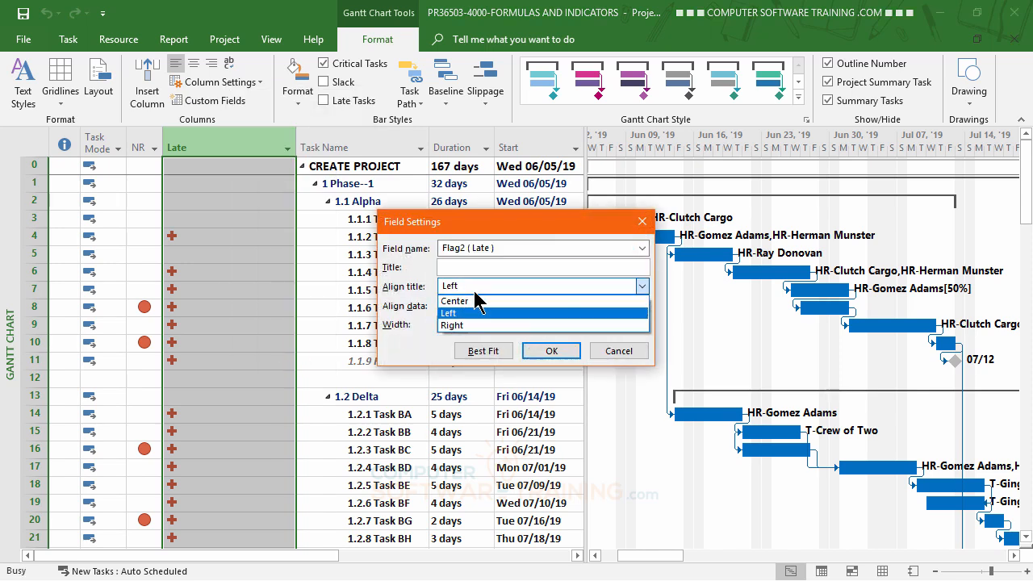
pyautogui.click(464, 301)
pyautogui.click(466, 307)
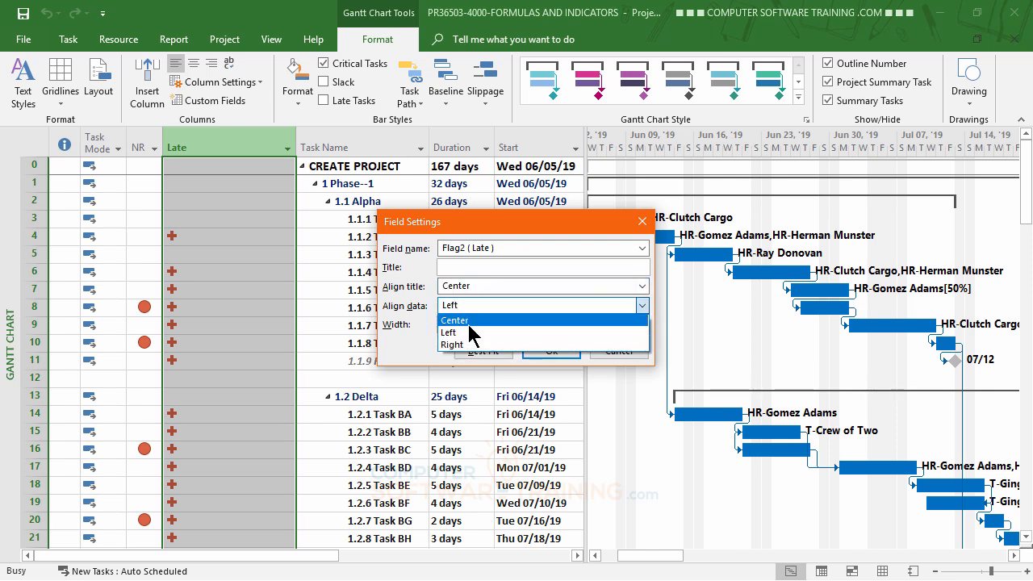
pyautogui.click(469, 321)
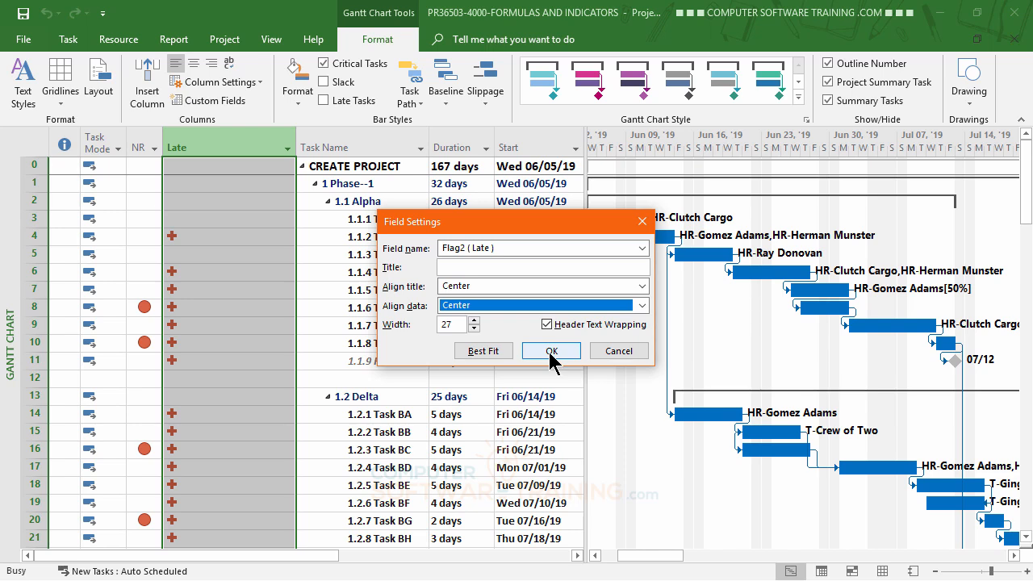
pyautogui.click(549, 352)
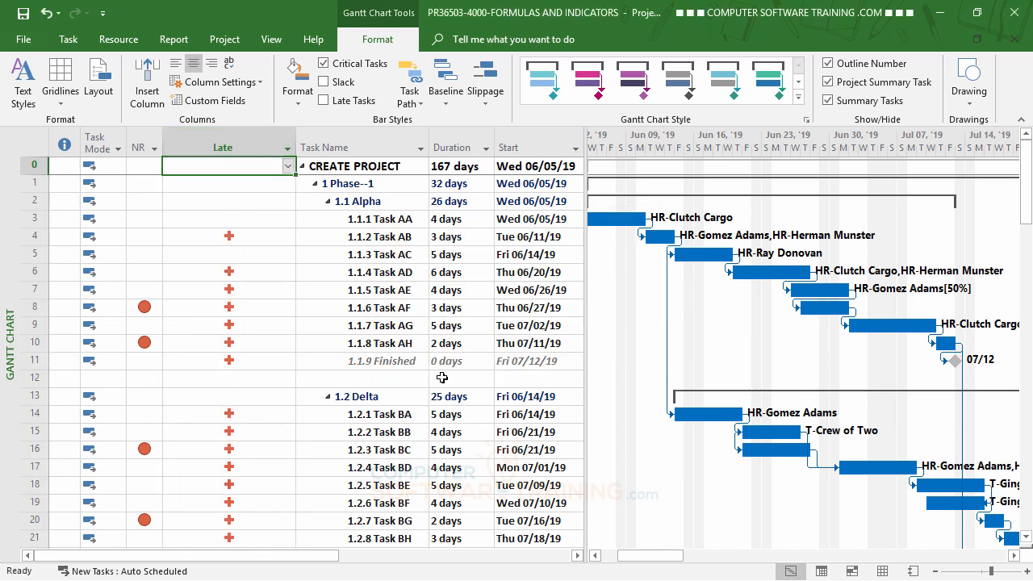
pyautogui.doubleClick(296, 137)
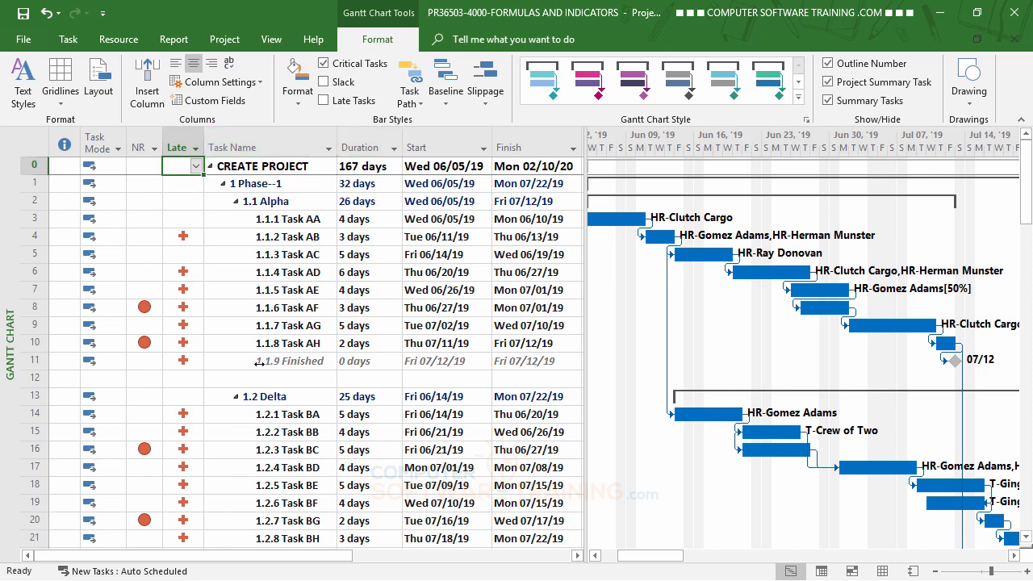
# Examine the NR and Late indicators for the tasks throughout the project phases
pyautogui.scroll(-6, 322, 356)
pyautogui.scroll(-4, 321, 355)
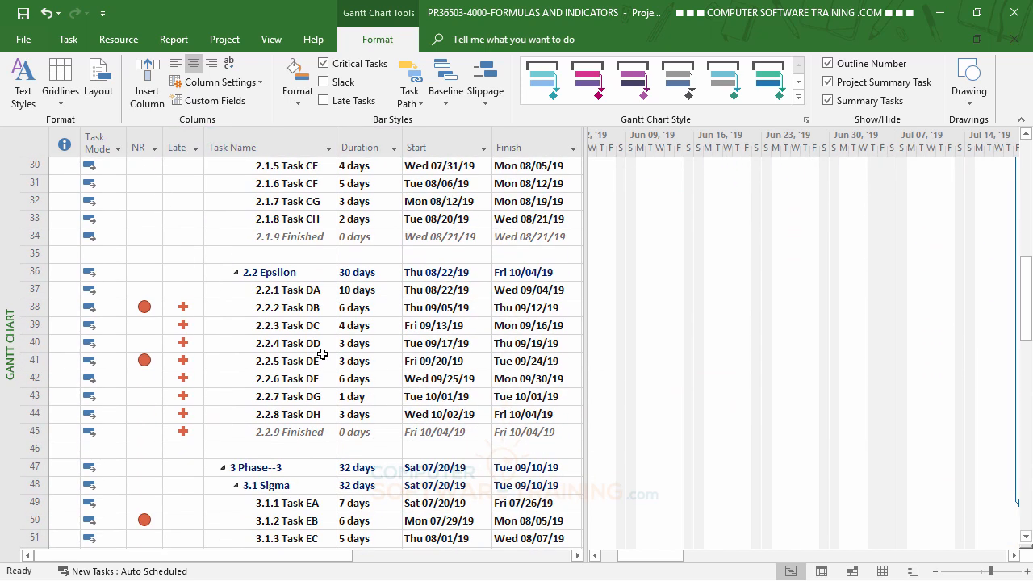
pyautogui.scroll(-5, 321, 355)
pyautogui.scroll(11, 321, 355)
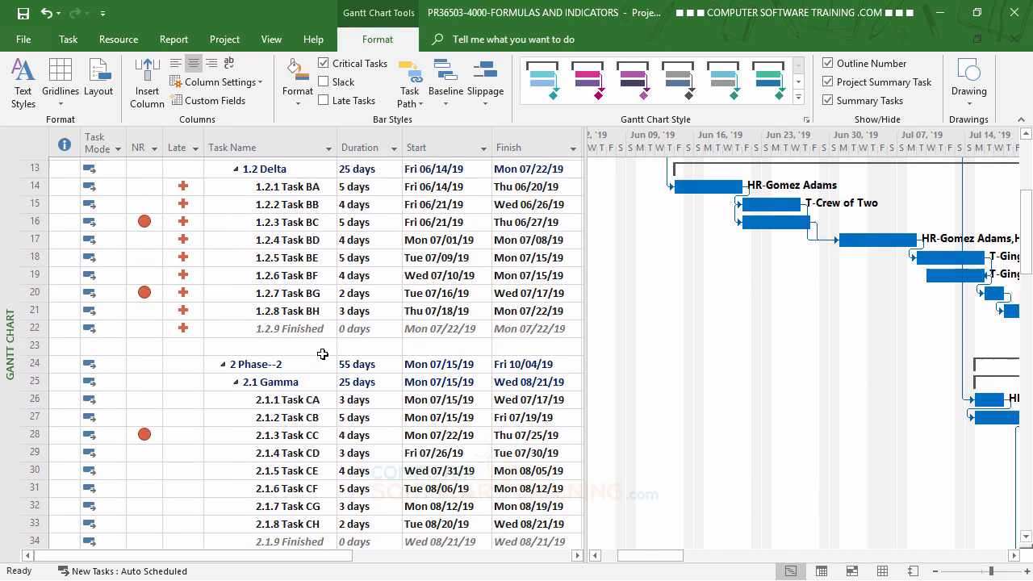
pyautogui.scroll(1, 322, 355)
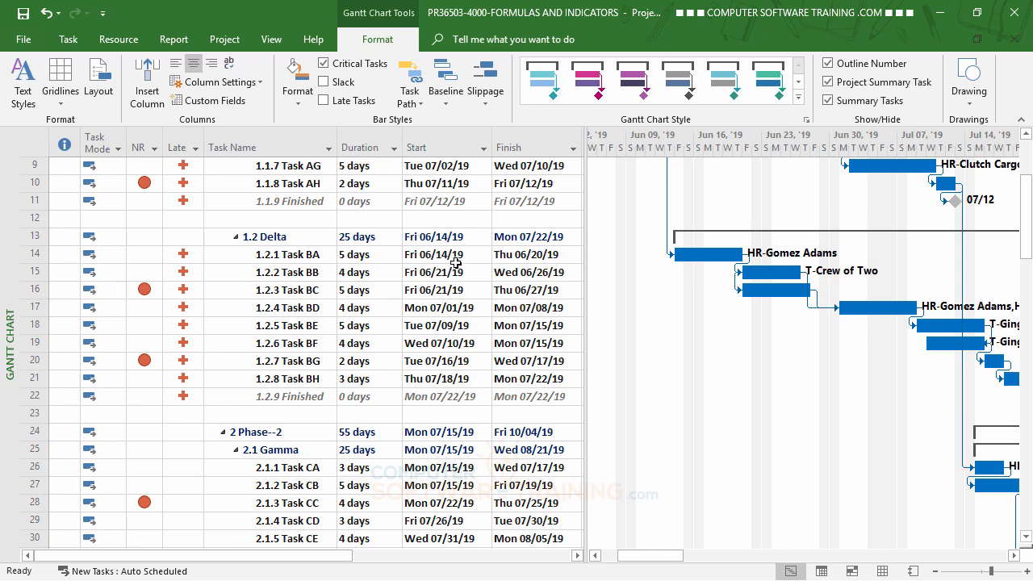
pyautogui.scroll(3, 456, 263)
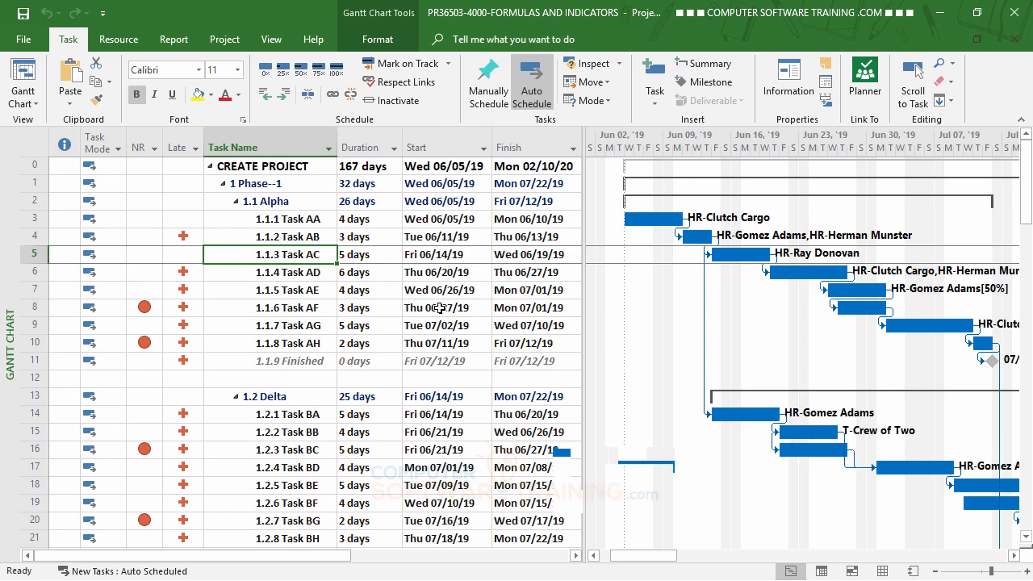
# Examine the resources in the HOUR group in the Resource Sheet view and return to the Gantt Chart view
pyautogui.rightClick(10, 315)
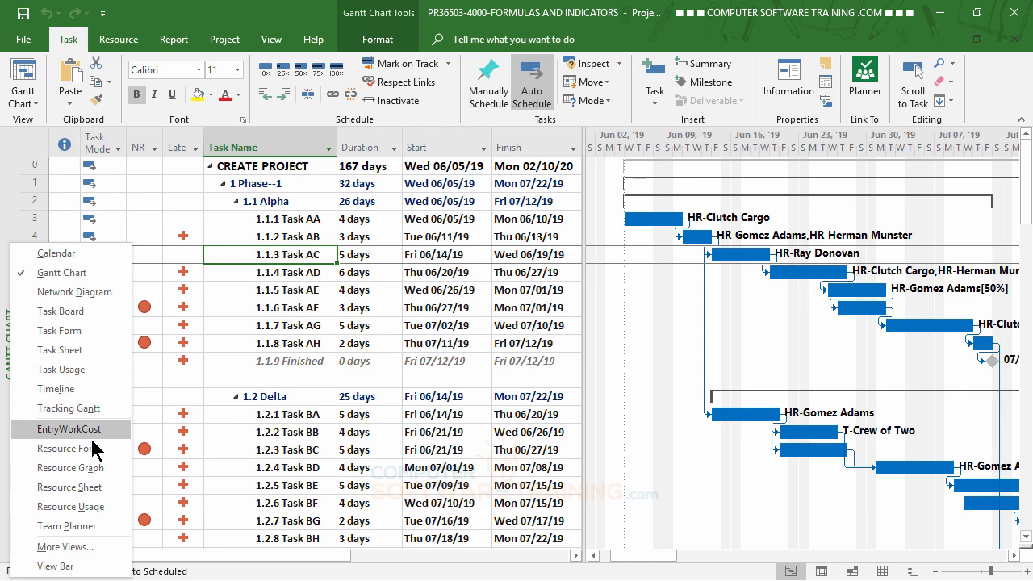
pyautogui.click(95, 488)
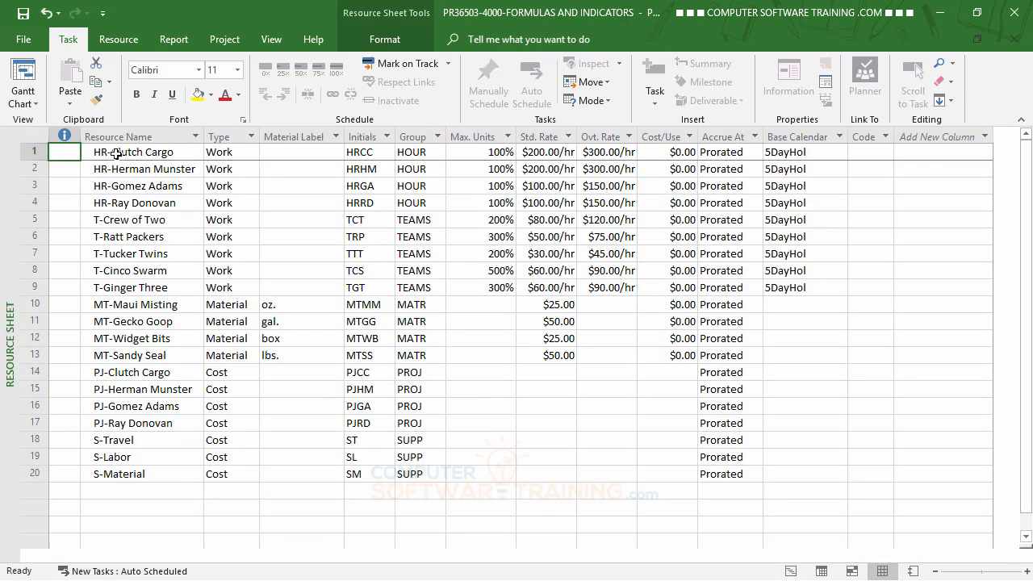
pyautogui.moveTo(30, 151); pyautogui.dragTo(30, 199)
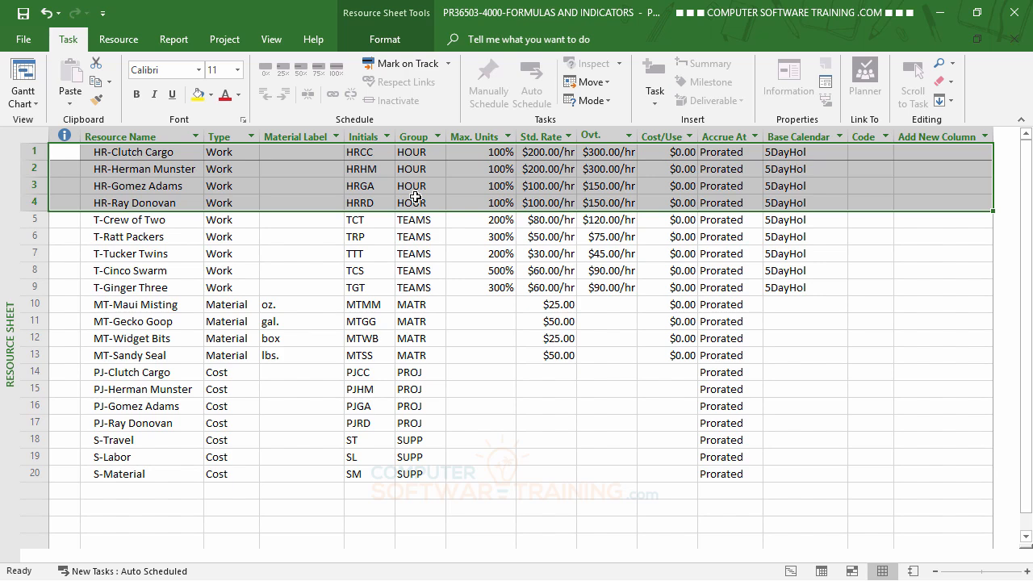
pyautogui.rightClick(10, 311)
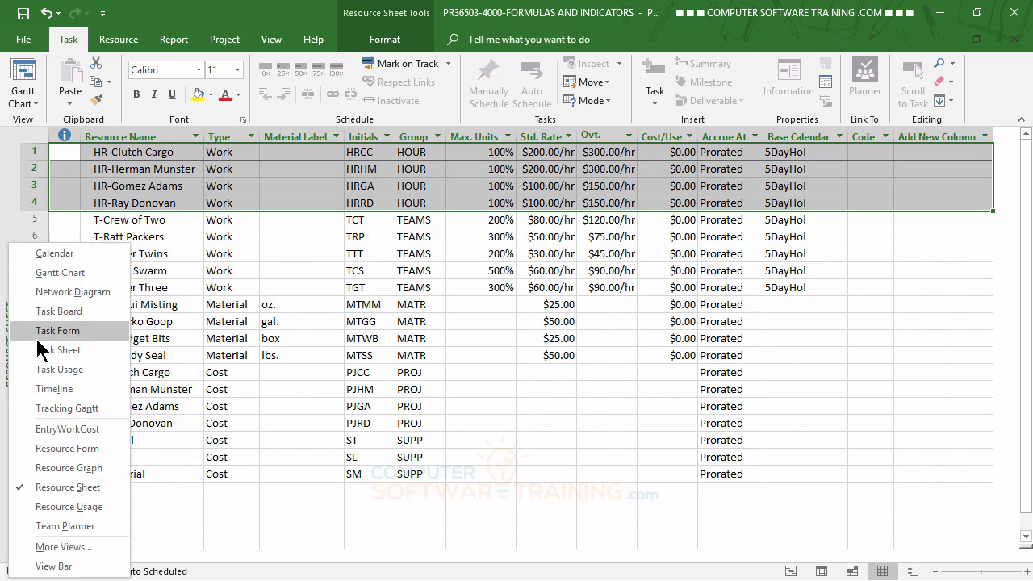
pyautogui.click(55, 272)
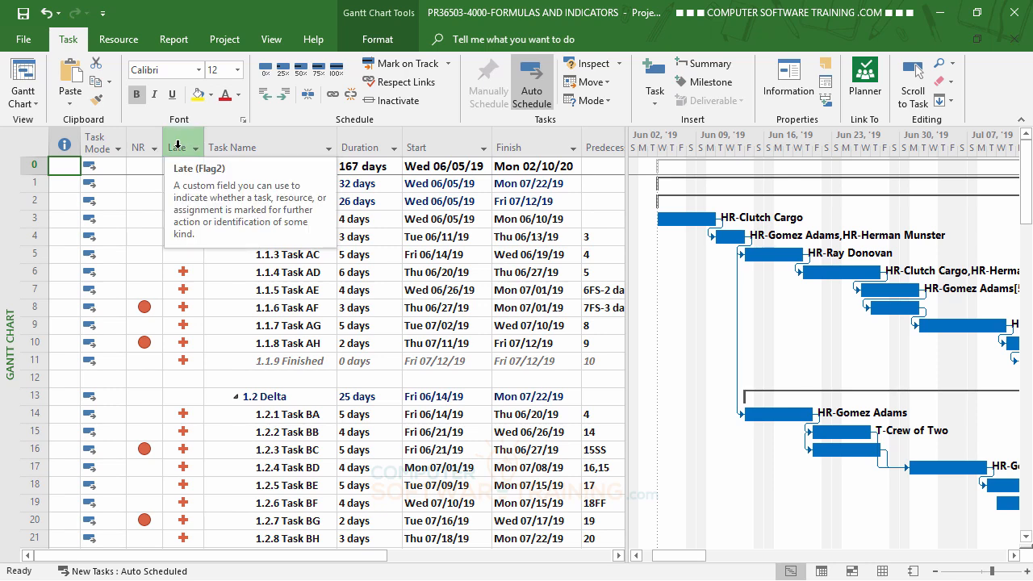
# Insert a Flag3 column before the Late column in the task table
pyautogui.rightClick(178, 145)
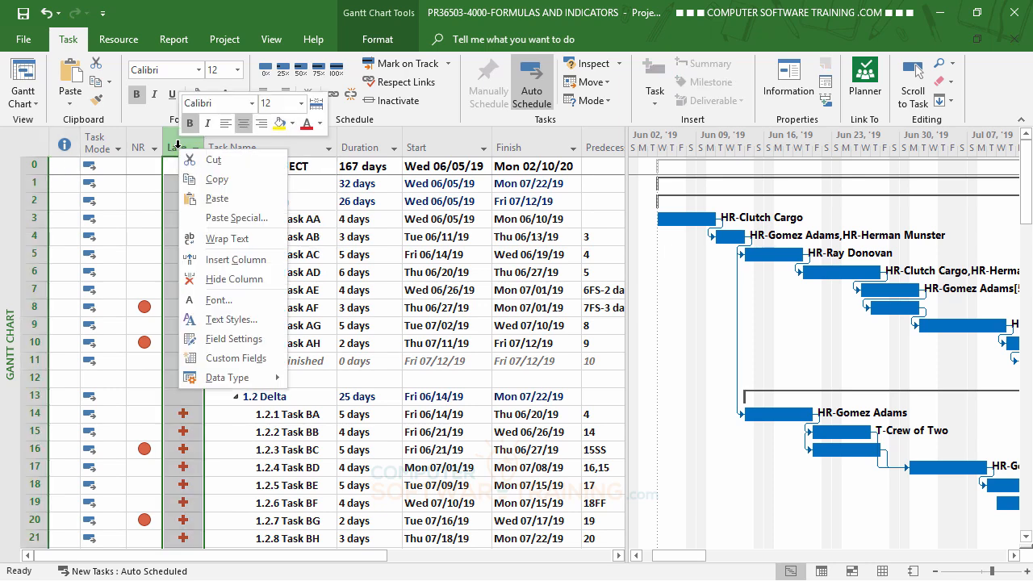
pyautogui.click(225, 260)
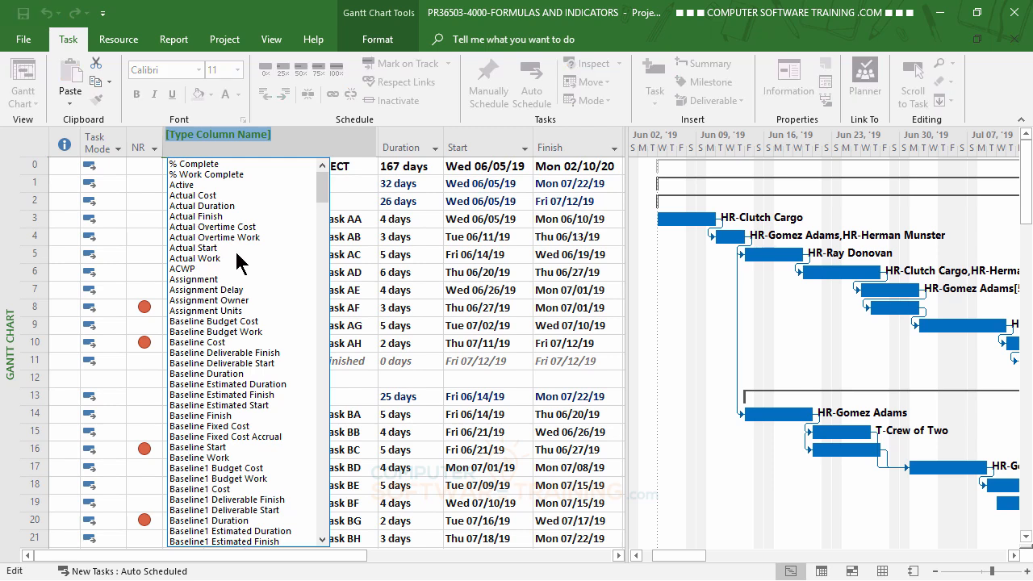
pyautogui.moveTo(322, 186); pyautogui.dragTo(322, 389)
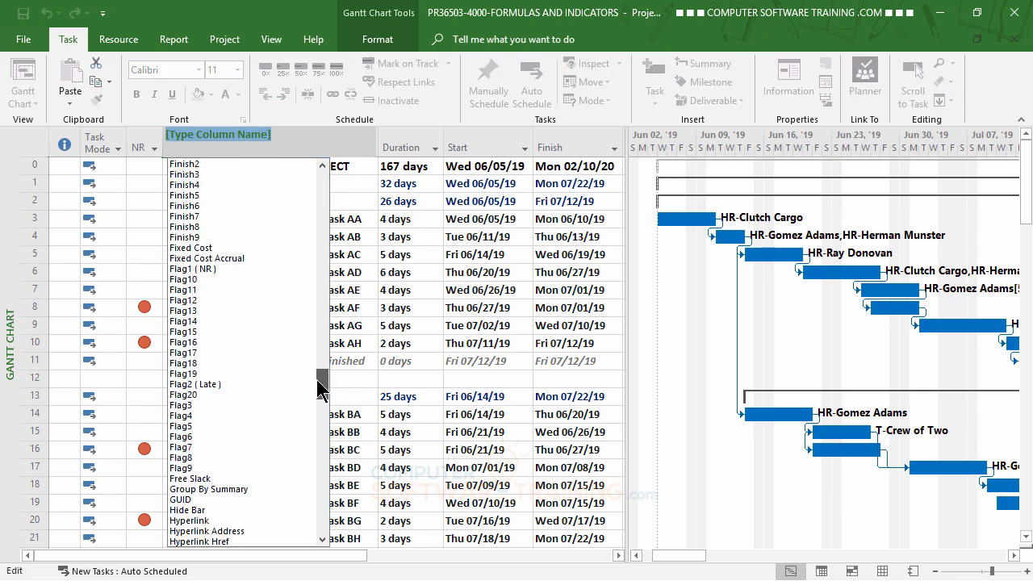
pyautogui.click(187, 404)
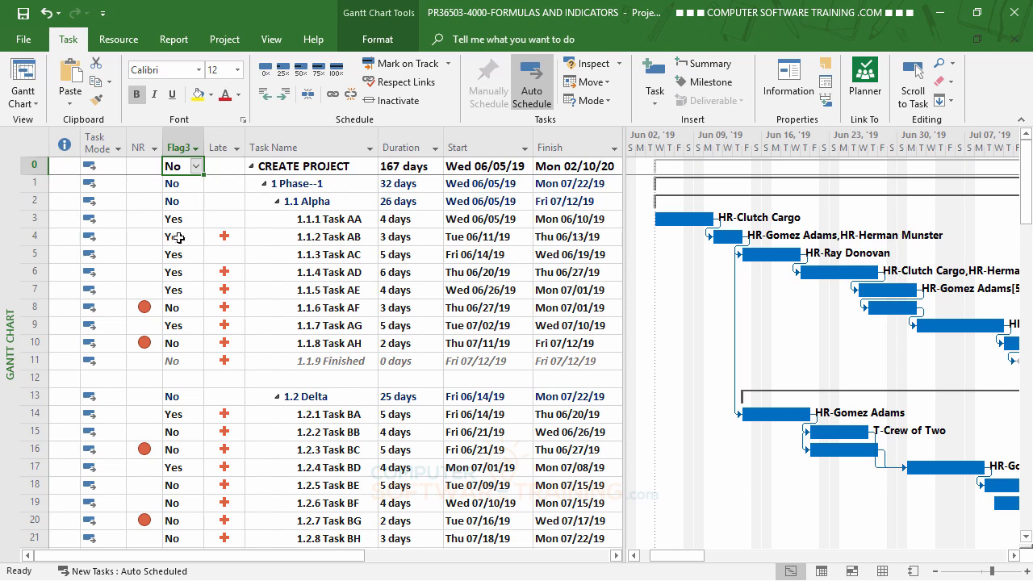
# Rename the Flag3 custom field to HOUR
pyautogui.rightClick(182, 145)
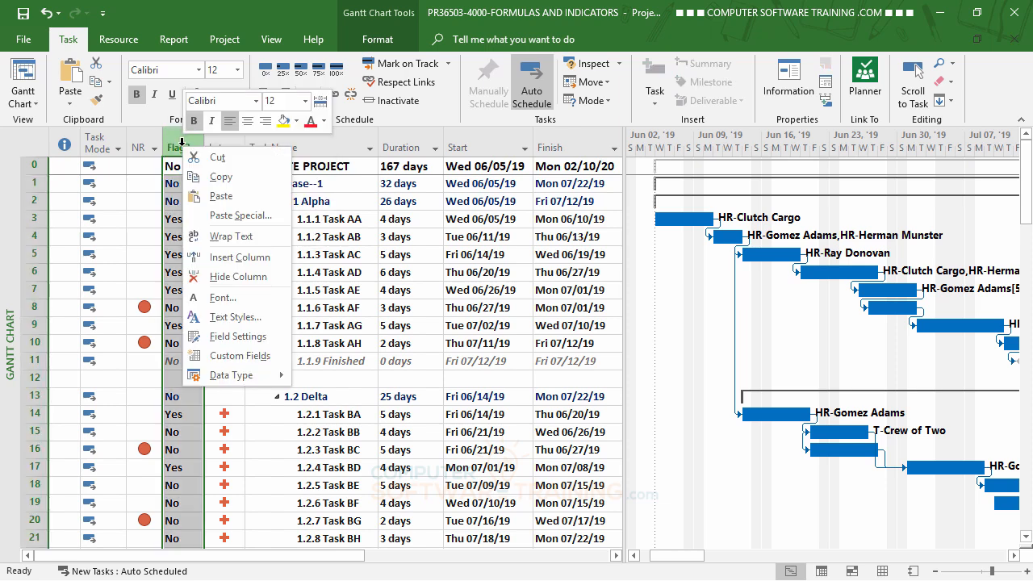
pyautogui.click(239, 356)
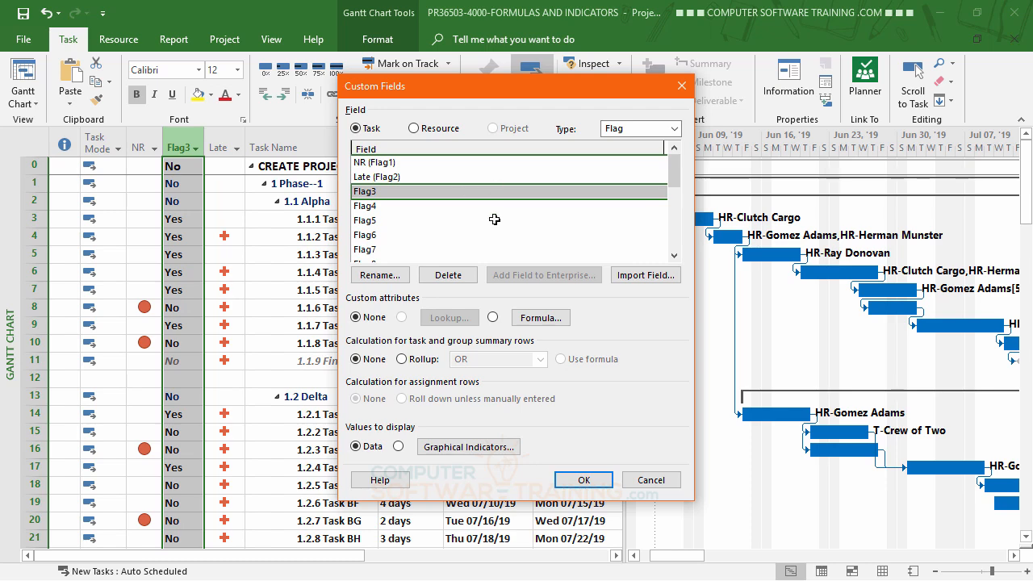
pyautogui.click(377, 278)
pyautogui.write('HOUR')
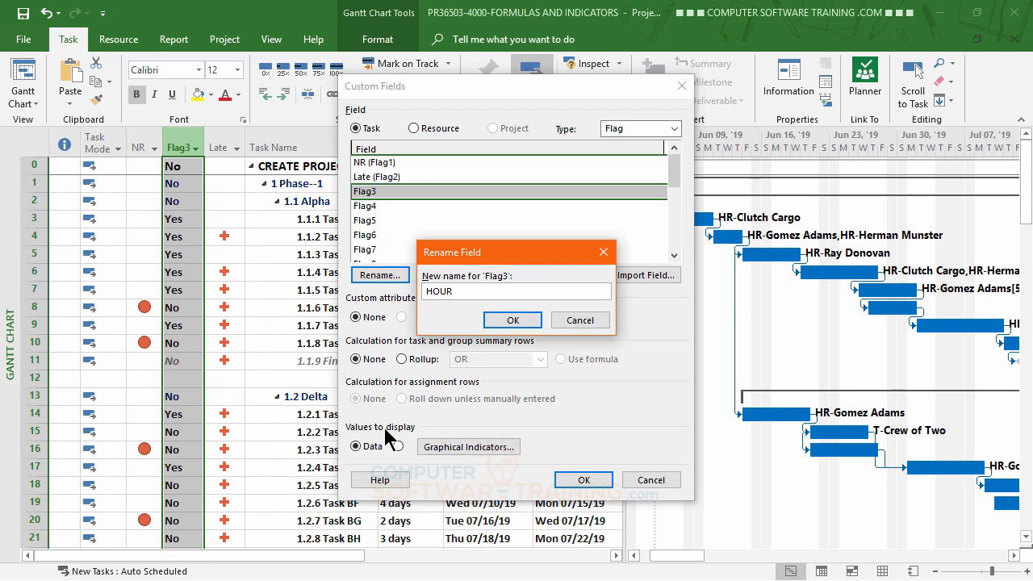
pyautogui.click(513, 320)
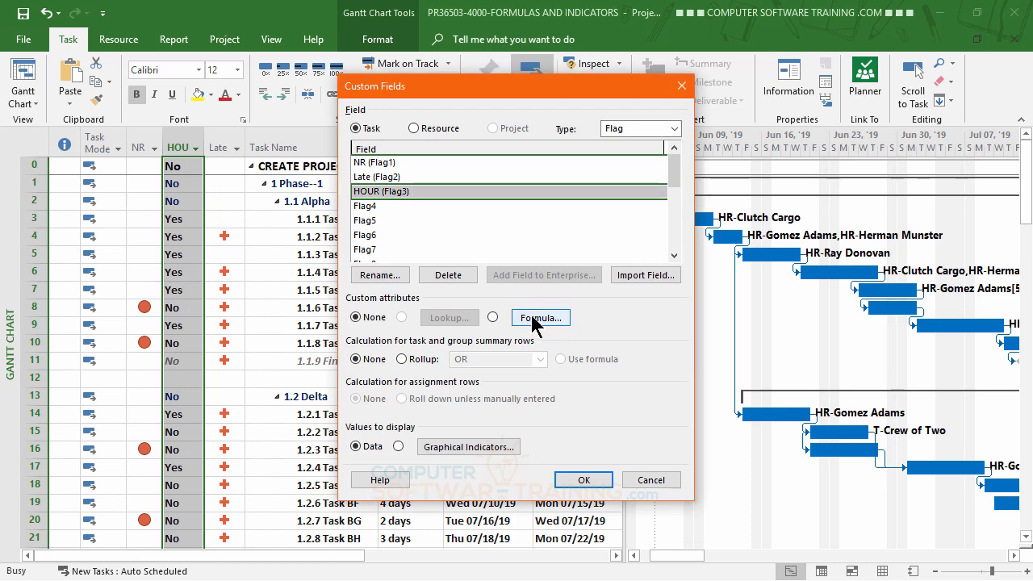
# Give the HOUR field the formula [Resource Group] ="Hour" and accept replacing its existing data with calculated values
pyautogui.click(538, 319)
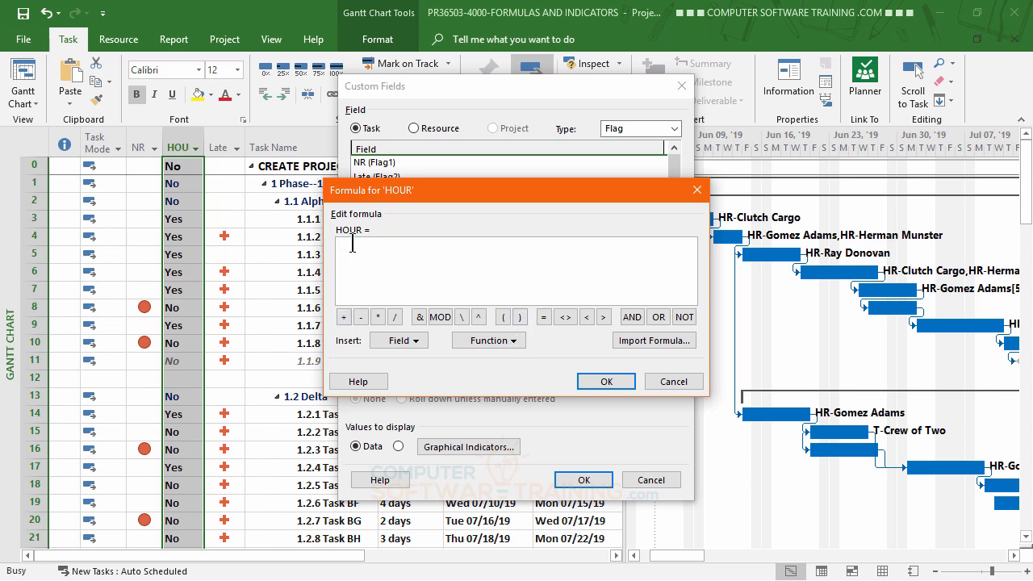
pyautogui.click(403, 342)
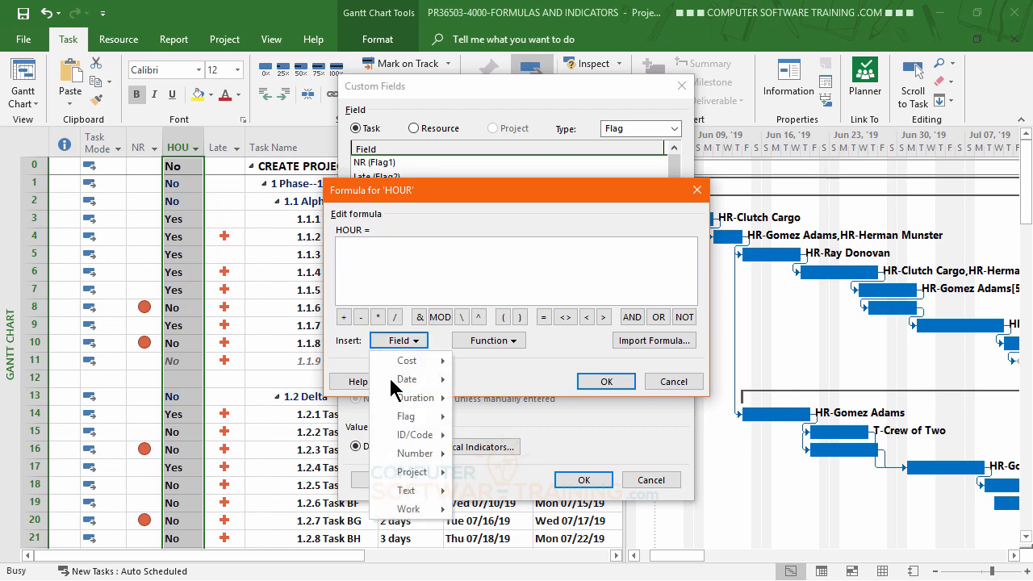
pyautogui.moveTo(401, 490)
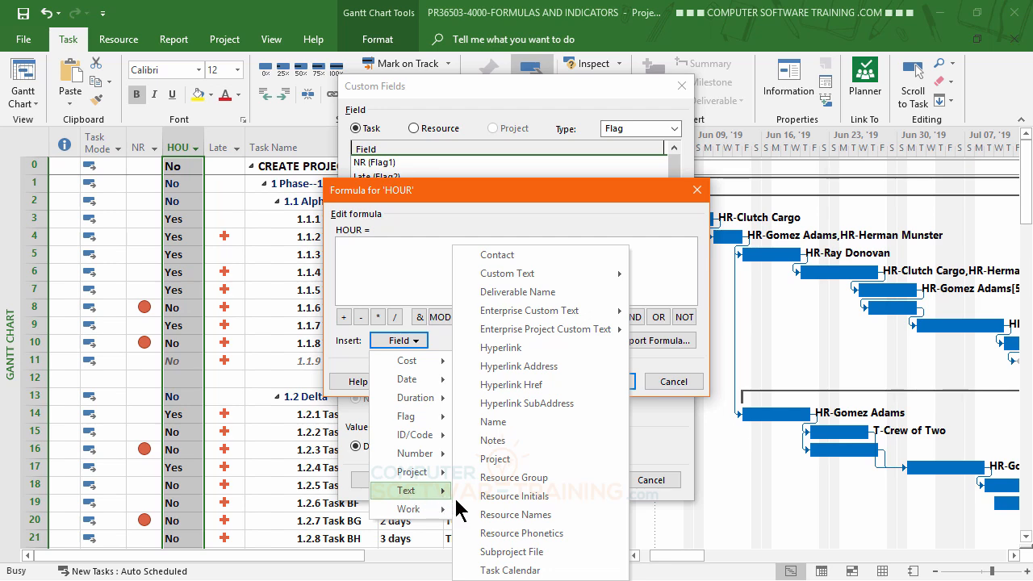
pyautogui.click(510, 479)
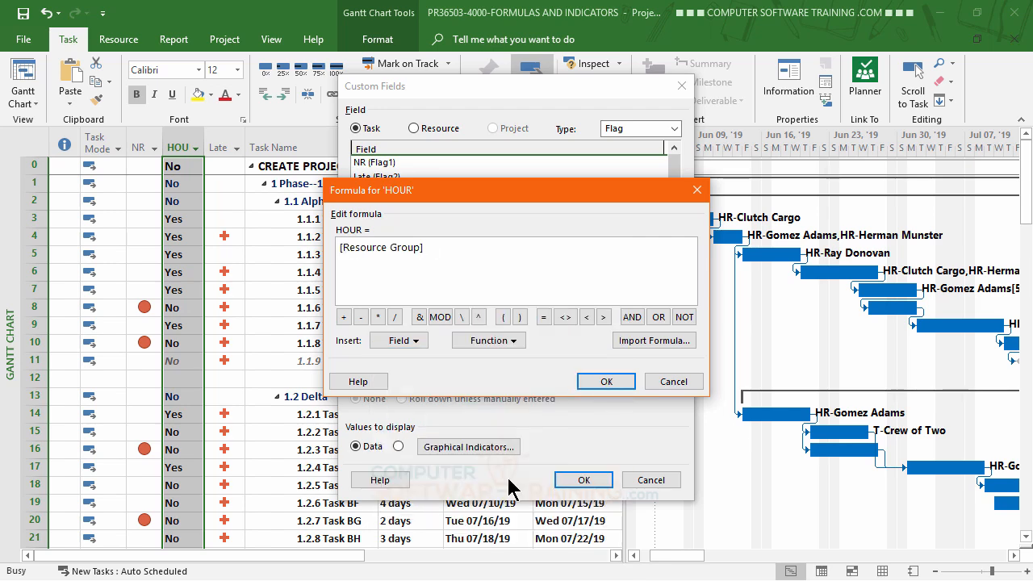
pyautogui.write('="Hour"')
pyautogui.click(600, 382)
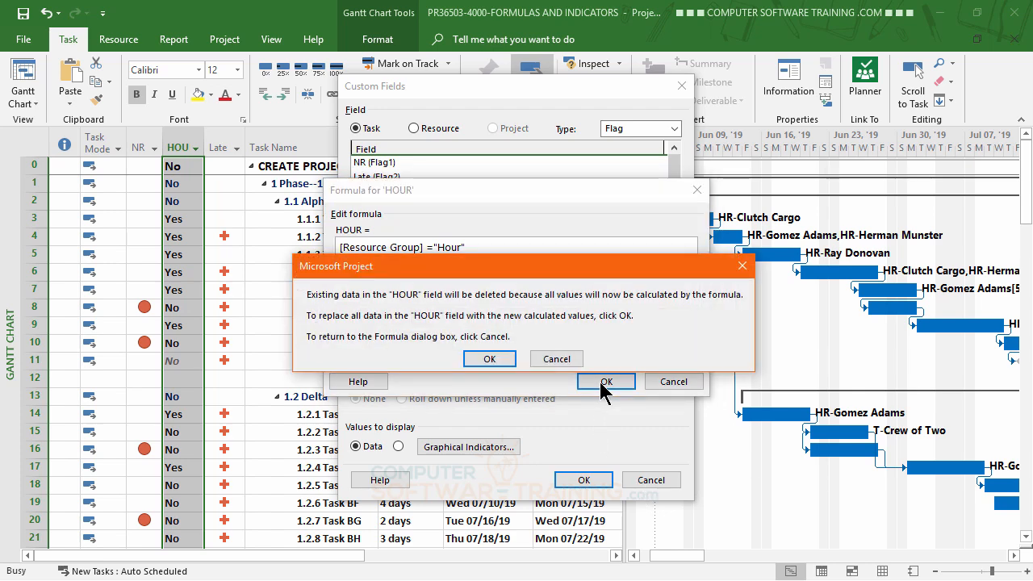
pyautogui.click(488, 361)
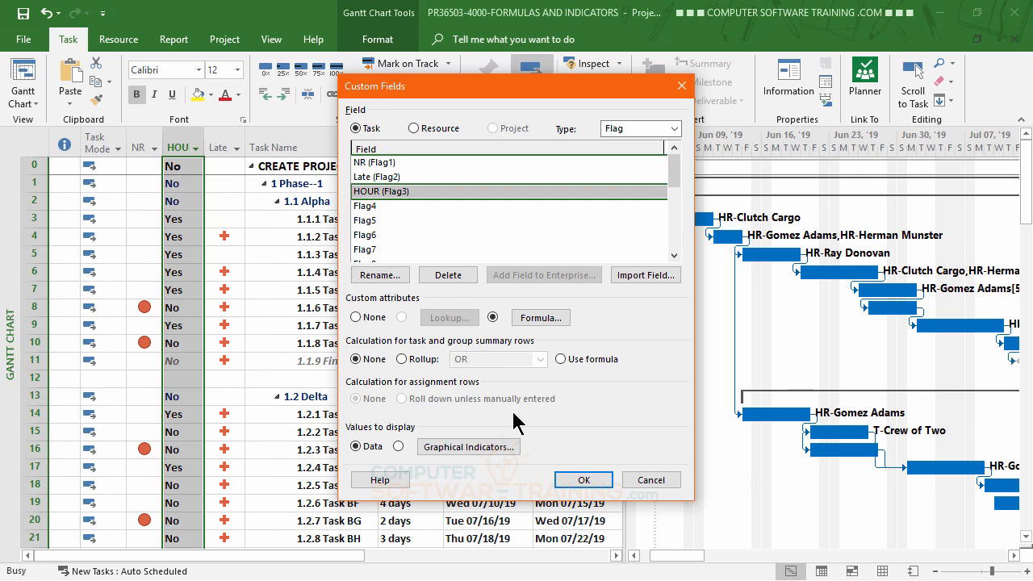
# Add a graphical indicator test for nonsummary rows of the HOUR field that equals yes
pyautogui.click(461, 457)
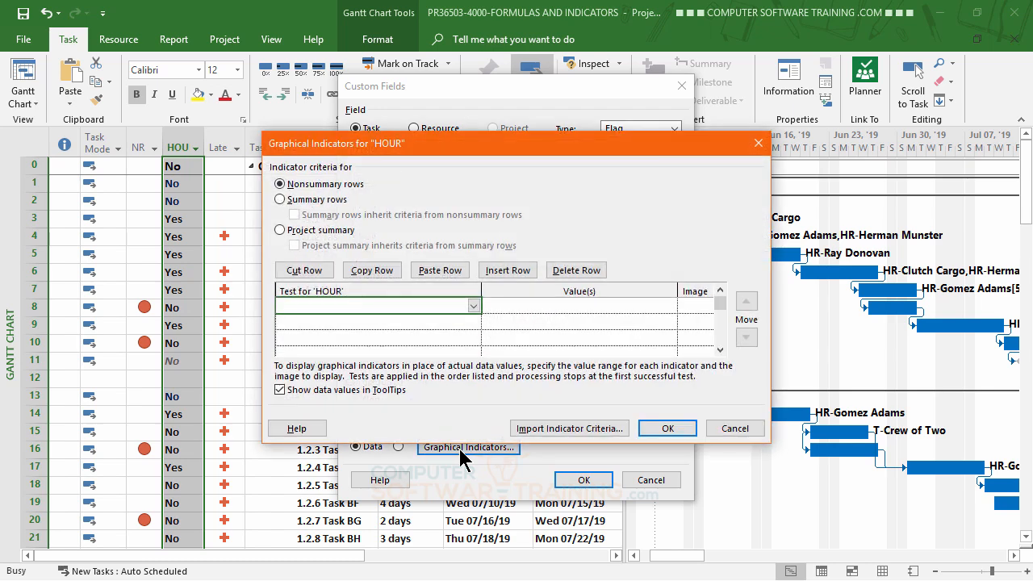
pyautogui.click(474, 306)
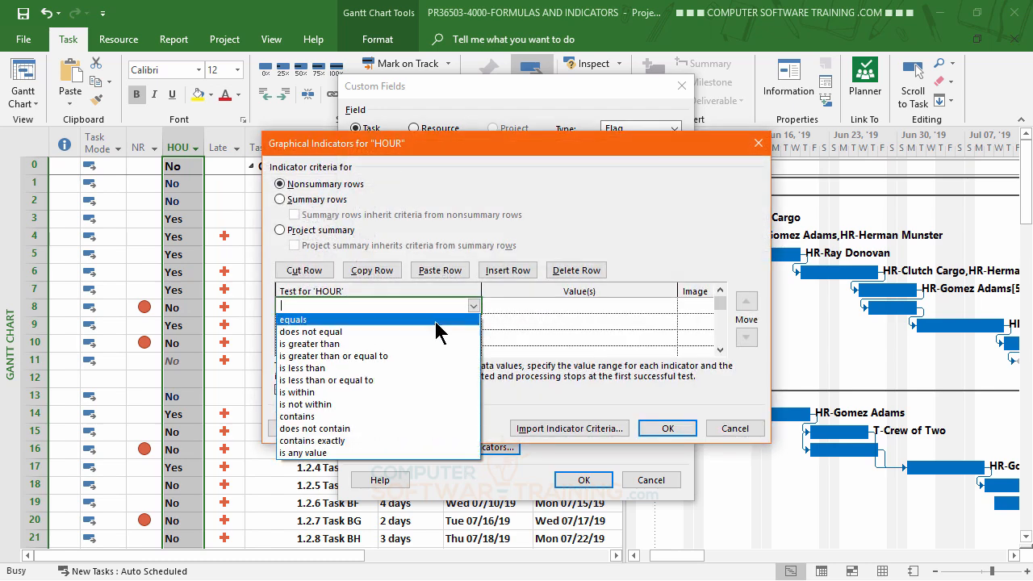
pyautogui.click(436, 320)
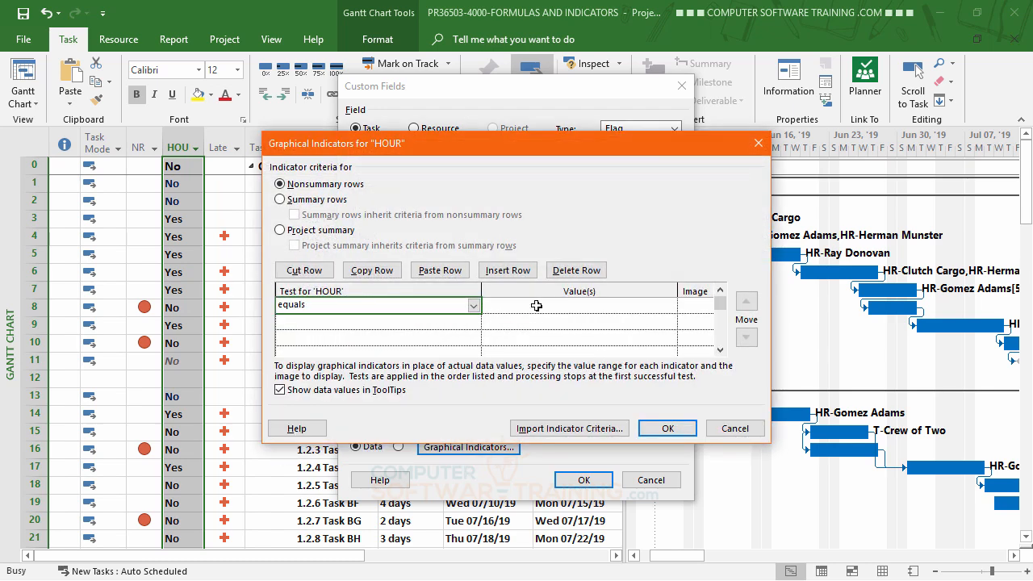
pyautogui.click(537, 305)
pyautogui.write('y')
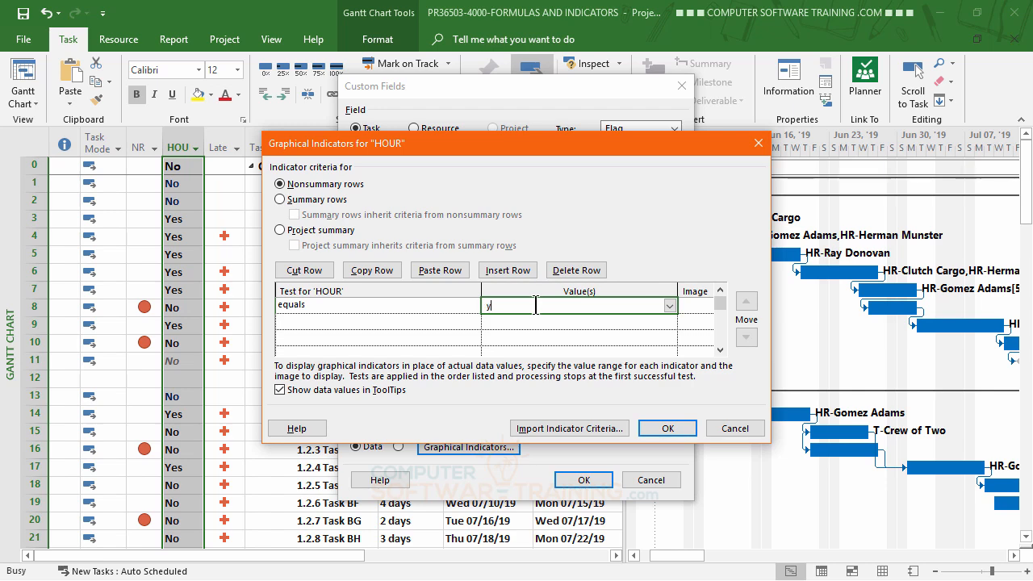
pyautogui.write('es')
pyautogui.click(421, 305)
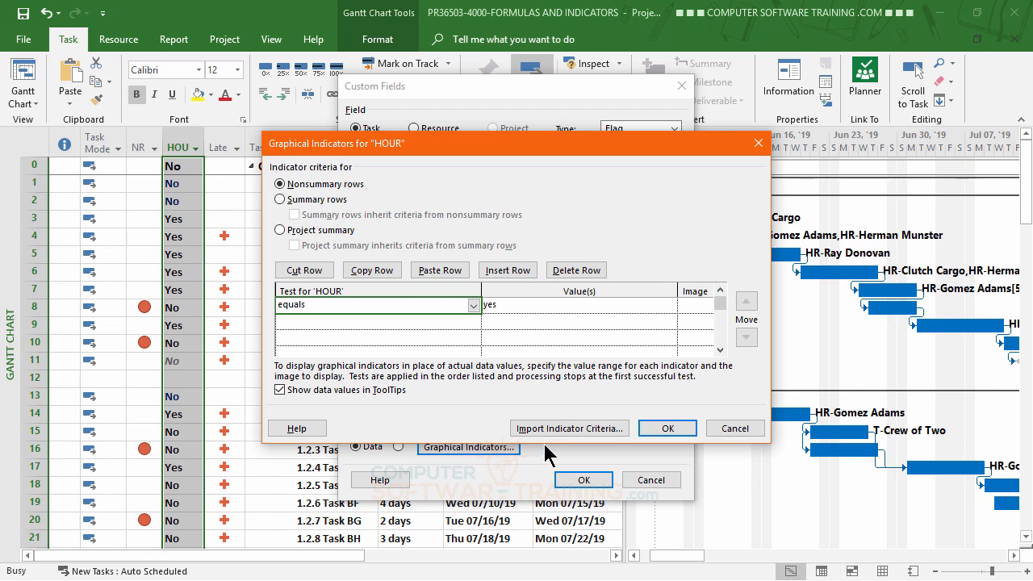
# Assign the red flag image to the equals yes test and apply the HOUR custom field settings
pyautogui.click(692, 305)
pyautogui.click(711, 310)
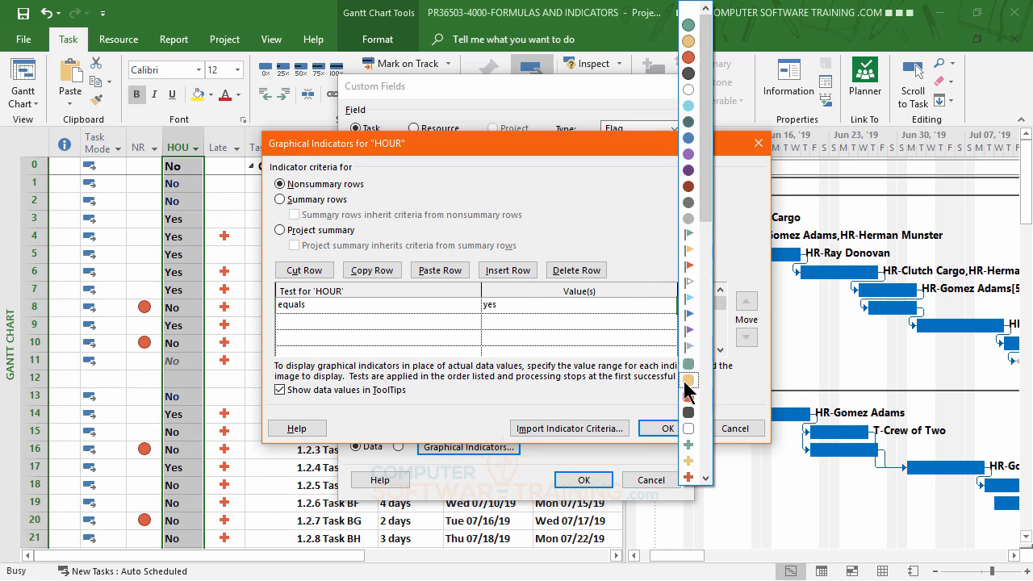
pyautogui.click(690, 268)
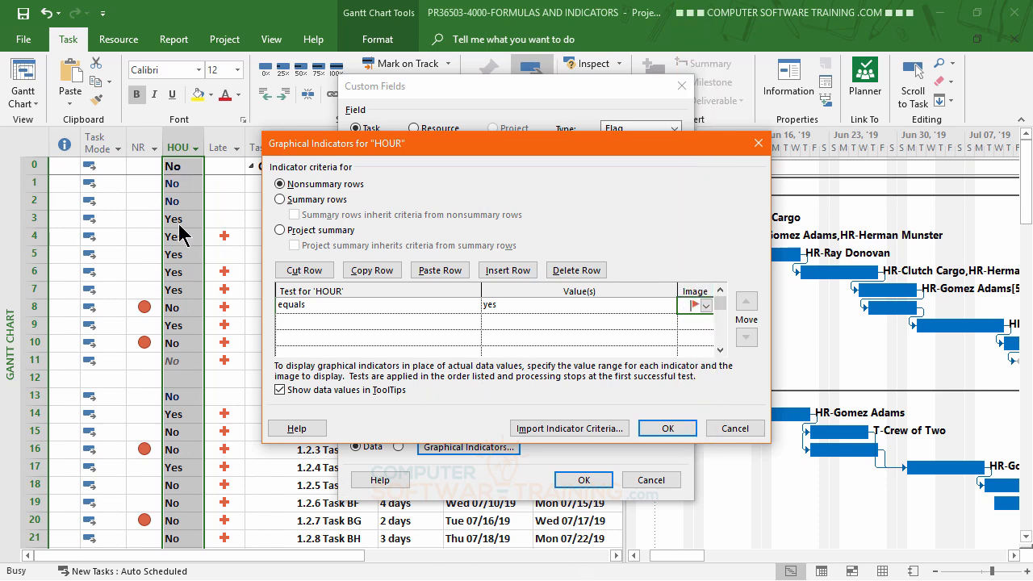
pyautogui.click(668, 428)
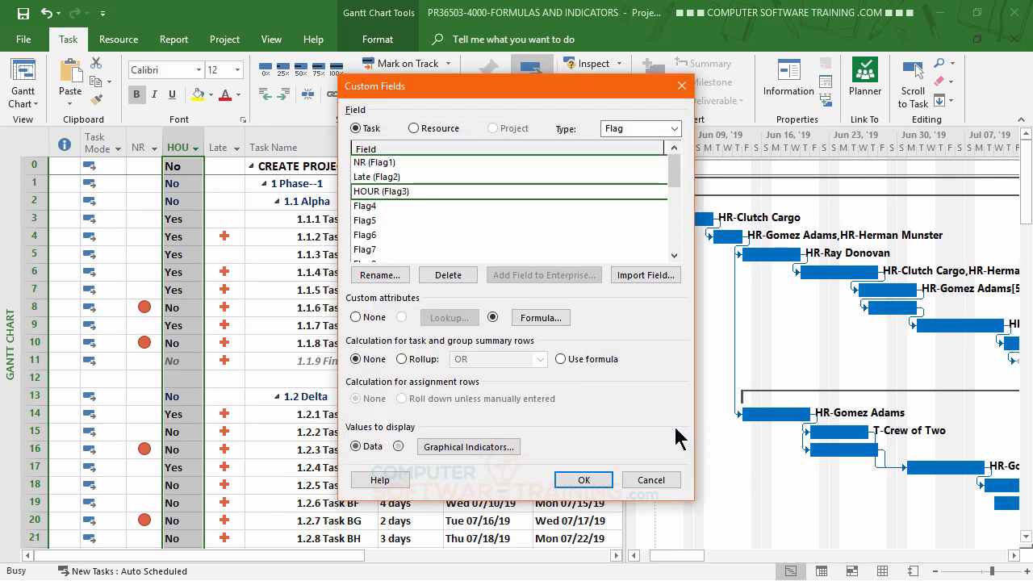
pyautogui.click(584, 480)
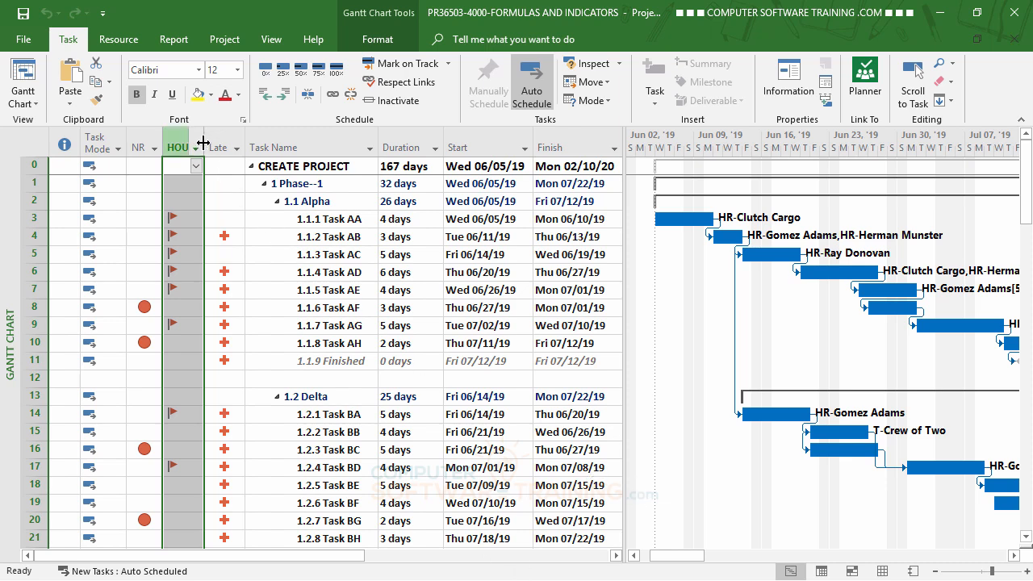
# Widen the HOUR column to fit its full title and center both its title and data
pyautogui.moveTo(202, 144); pyautogui.dragTo(210, 144)
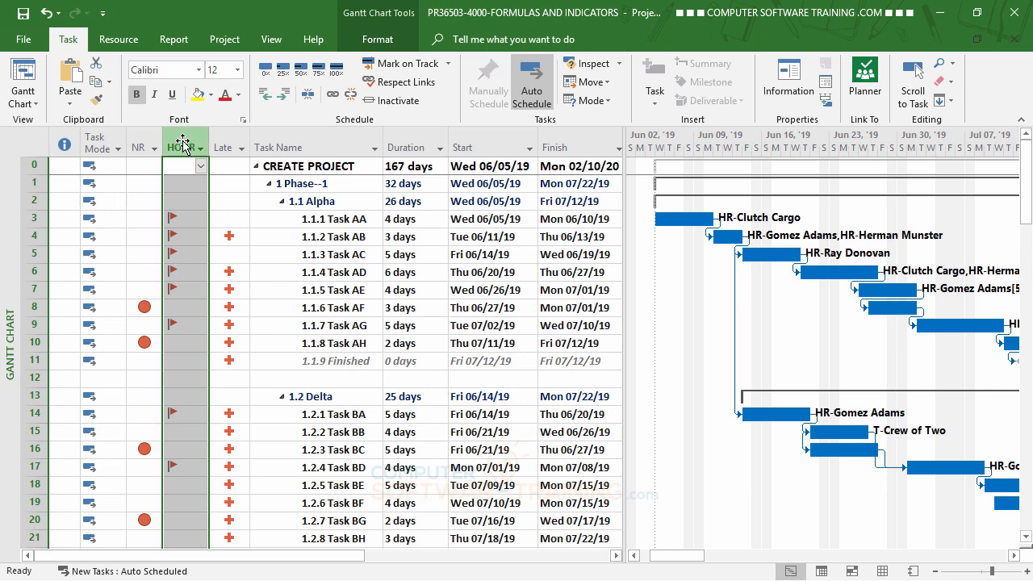
pyautogui.rightClick(182, 144)
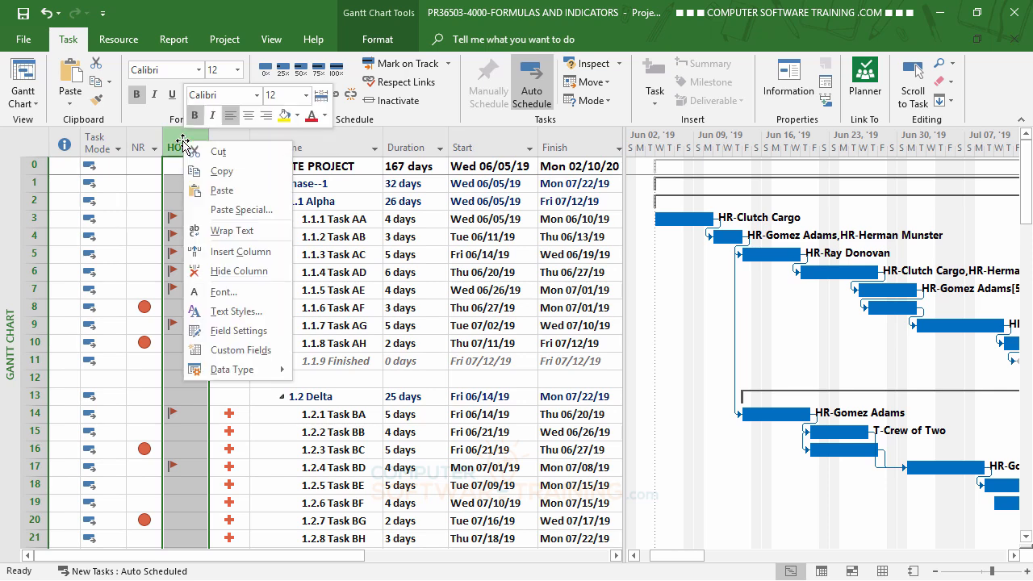
pyautogui.click(238, 331)
pyautogui.click(467, 287)
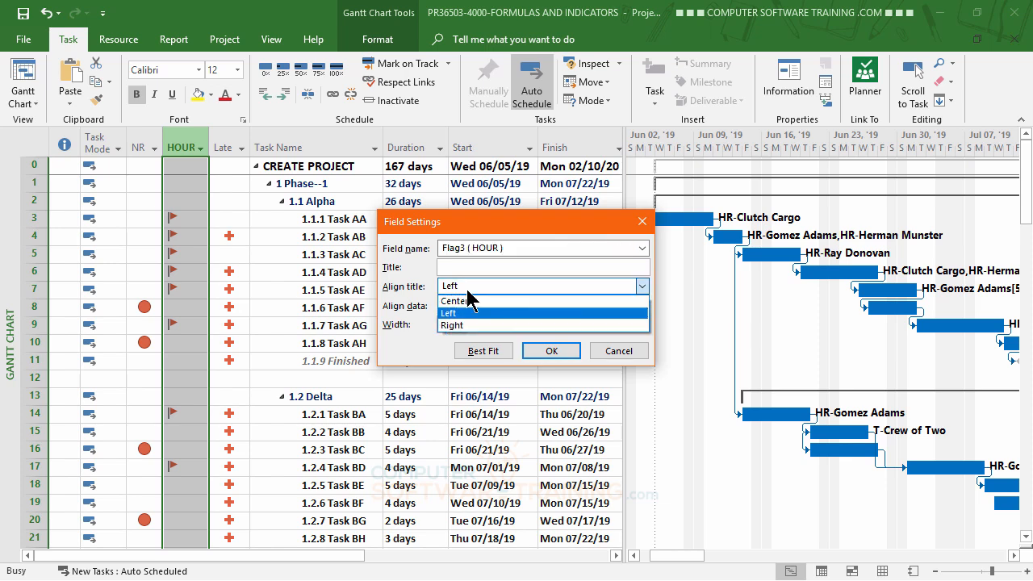
pyautogui.click(457, 301)
pyautogui.click(467, 307)
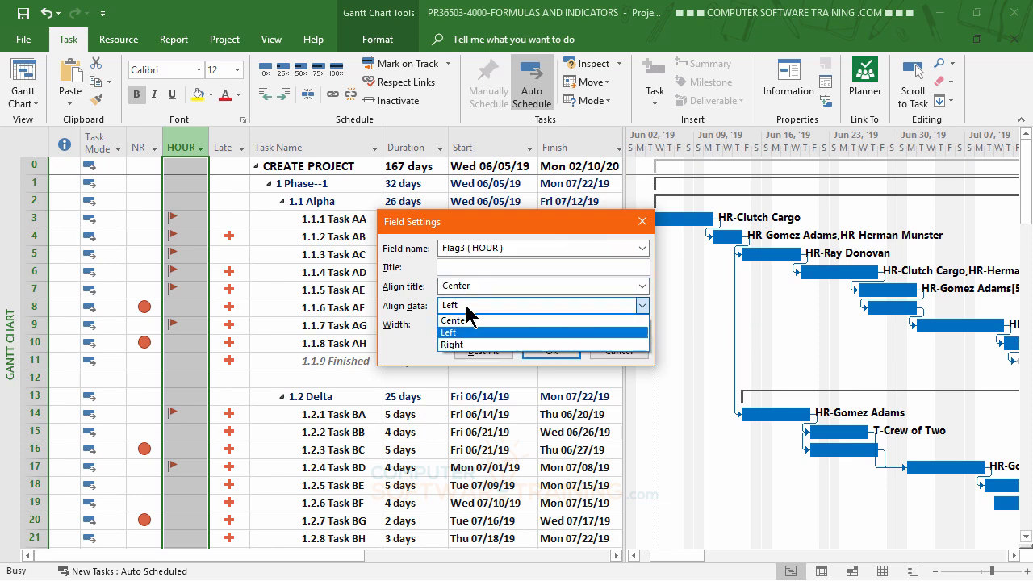
pyautogui.click(462, 321)
pyautogui.click(546, 353)
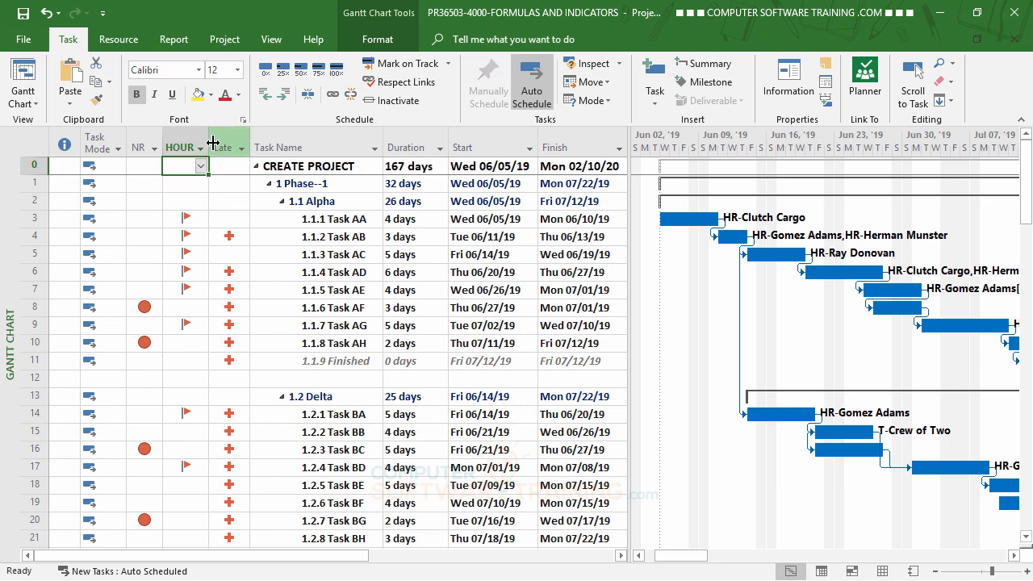
pyautogui.moveTo(208, 138); pyautogui.dragTo(205, 138)
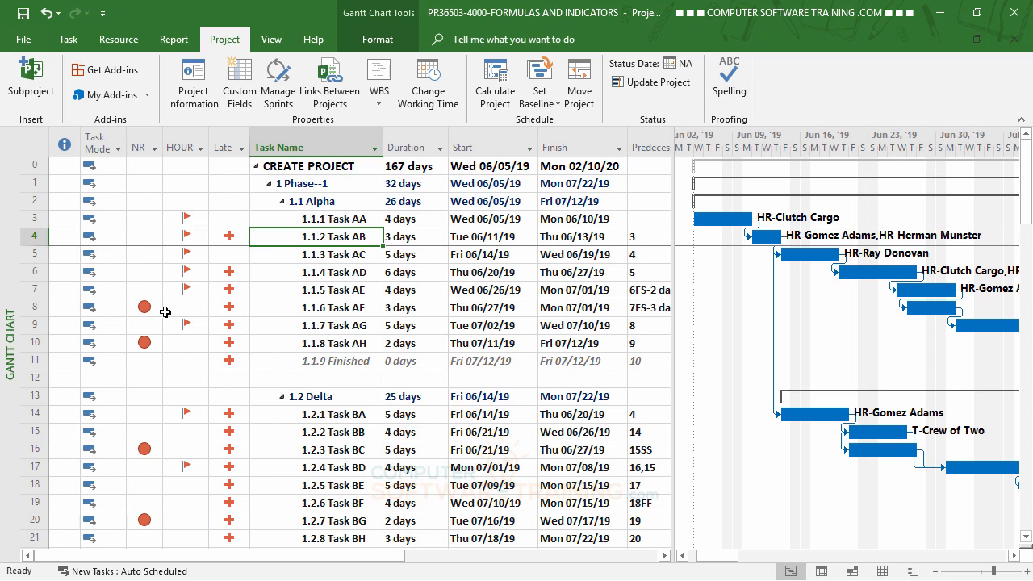
# Insert a Cost2 column before the Task Name column
pyautogui.rightClick(295, 142)
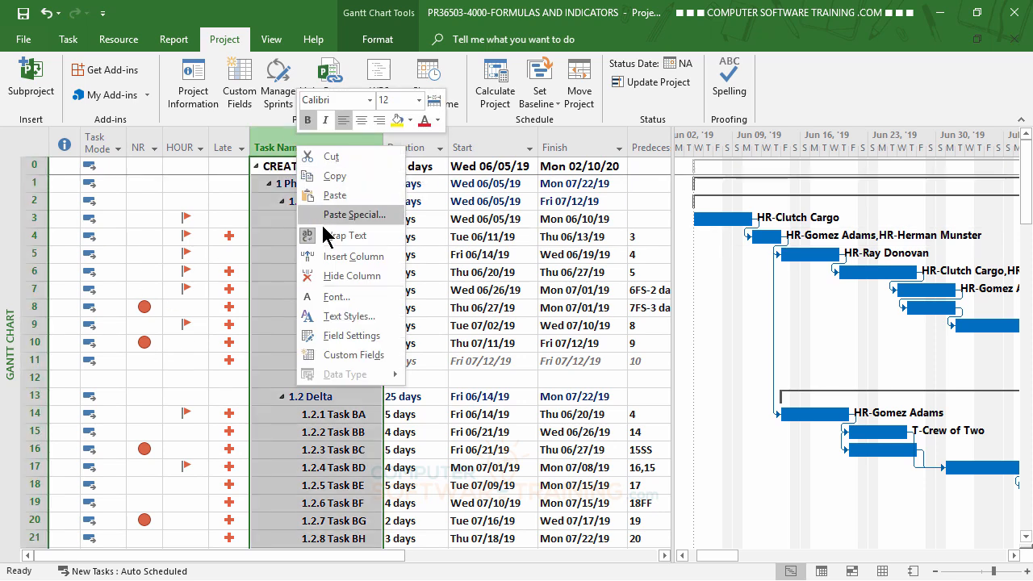
pyautogui.click(353, 256)
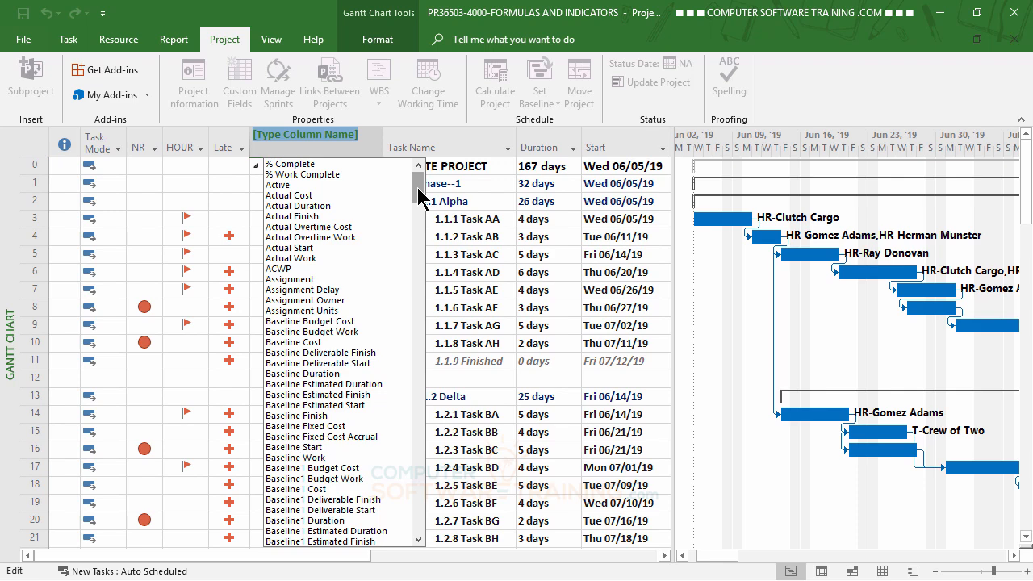
pyautogui.moveTo(419, 197); pyautogui.dragTo(433, 336)
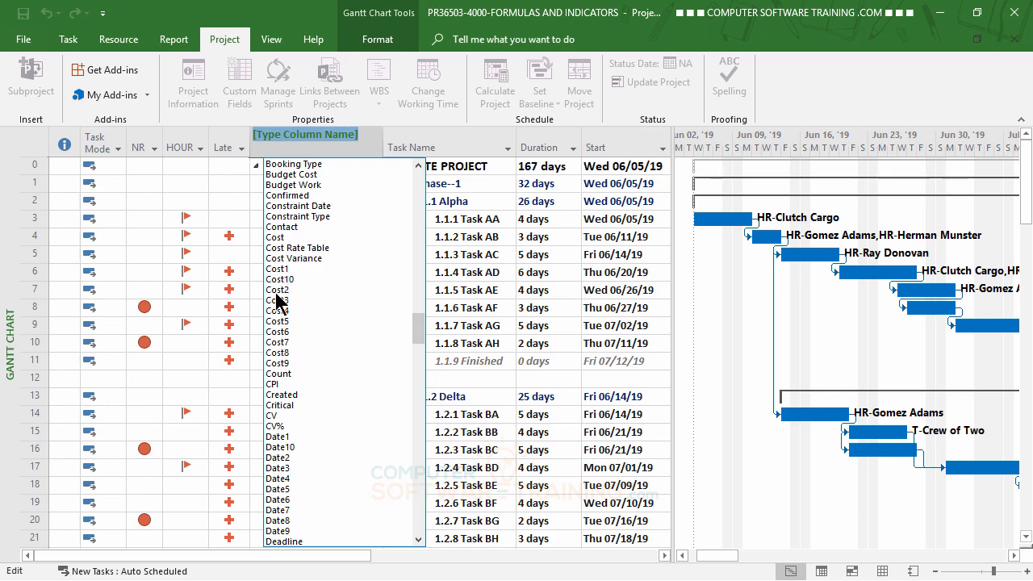
pyautogui.click(277, 291)
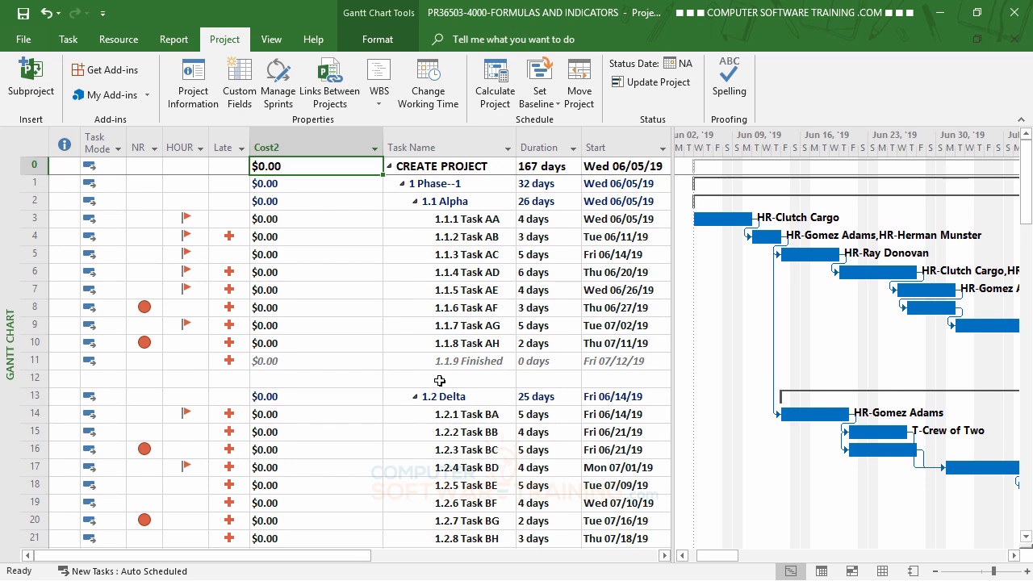
# Open the custom field settings for the Cost2 column and rename the field TS
pyautogui.rightClick(322, 143)
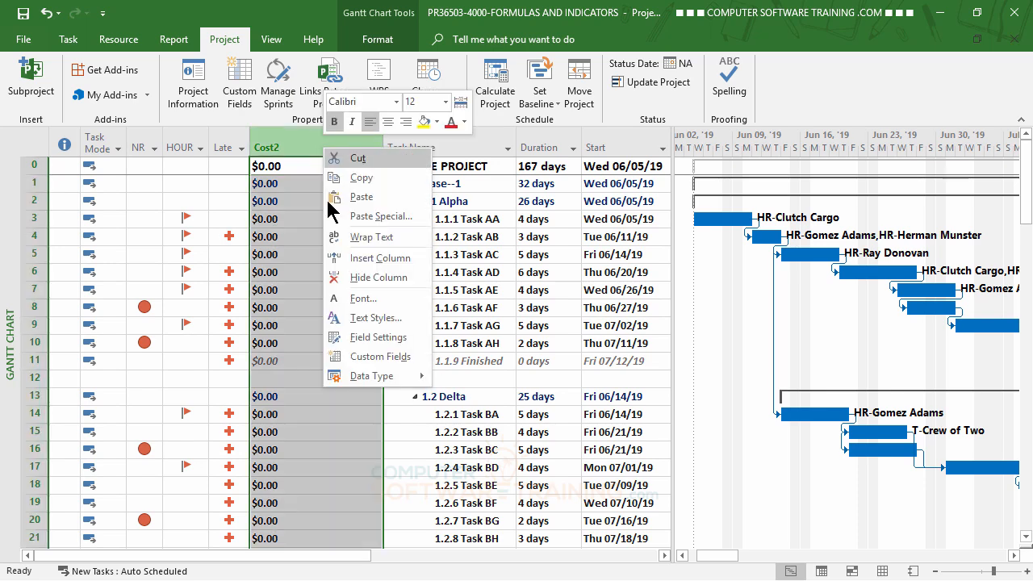
pyautogui.click(375, 367)
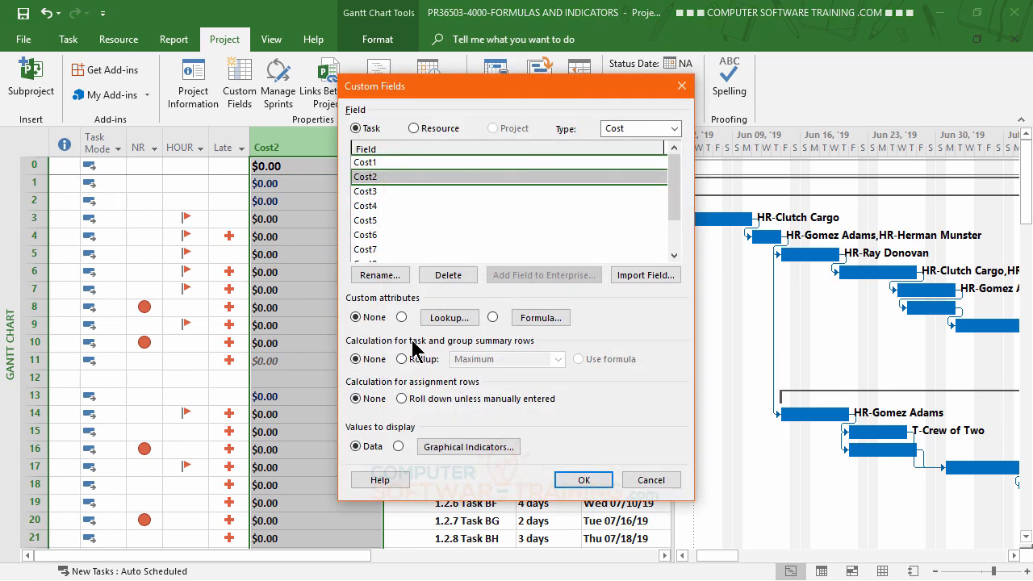
pyautogui.click(376, 275)
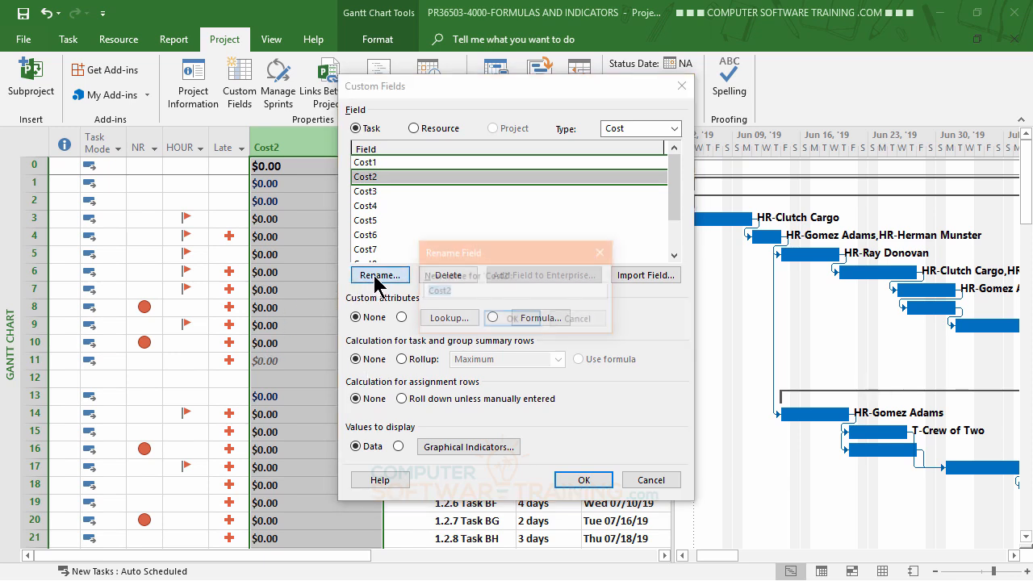
pyautogui.write('T')
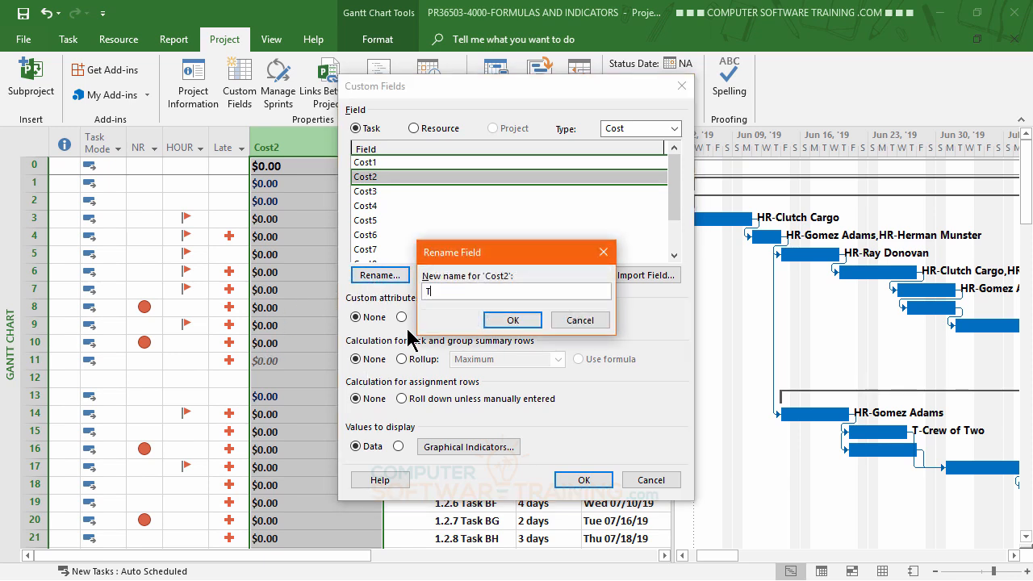
pyautogui.write('S')
pyautogui.click(516, 321)
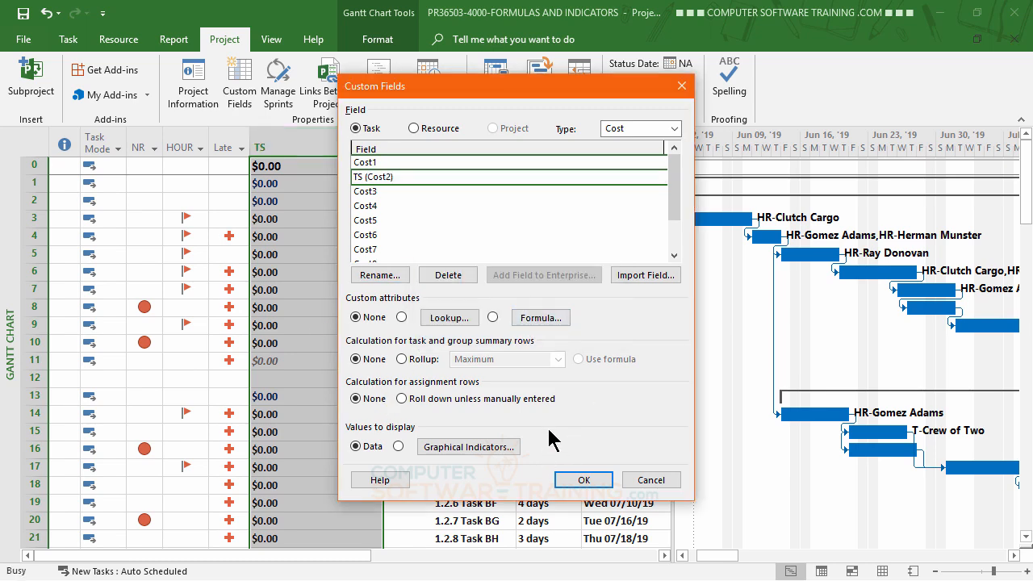
# Paste the TS formula IIf([% Work Complete]=100,1000,DateValue([Start])-DateValue([Current Date])) and accept replacing the field's existing data
pyautogui.click(539, 318)
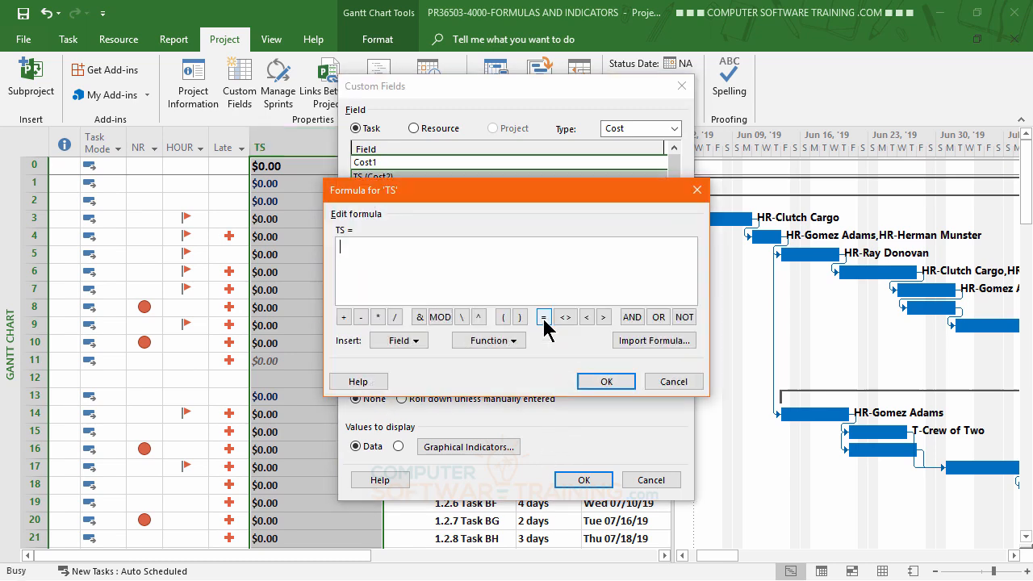
pyautogui.rightClick(345, 248)
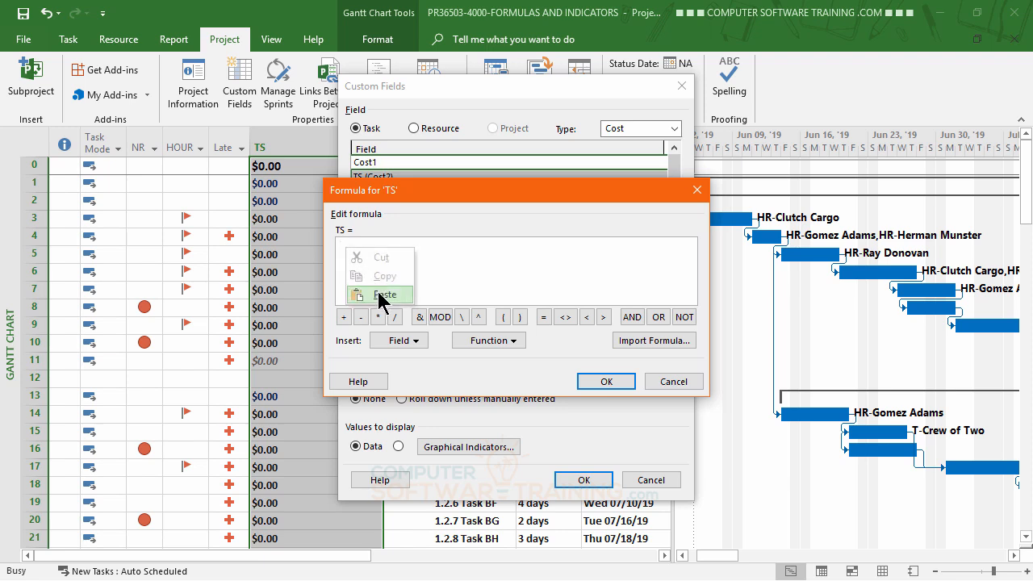
pyautogui.click(383, 294)
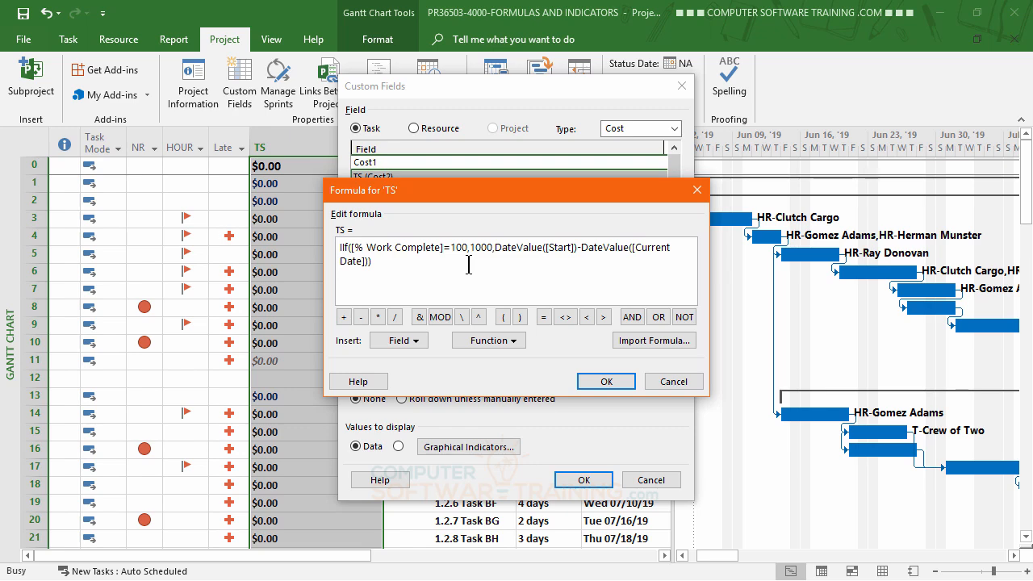
pyautogui.click(604, 382)
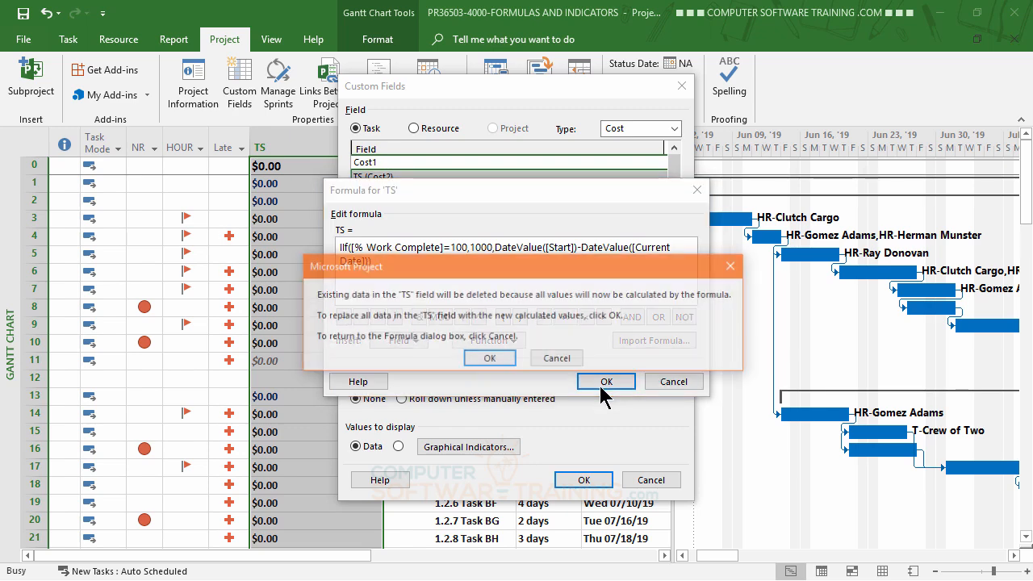
pyautogui.click(488, 360)
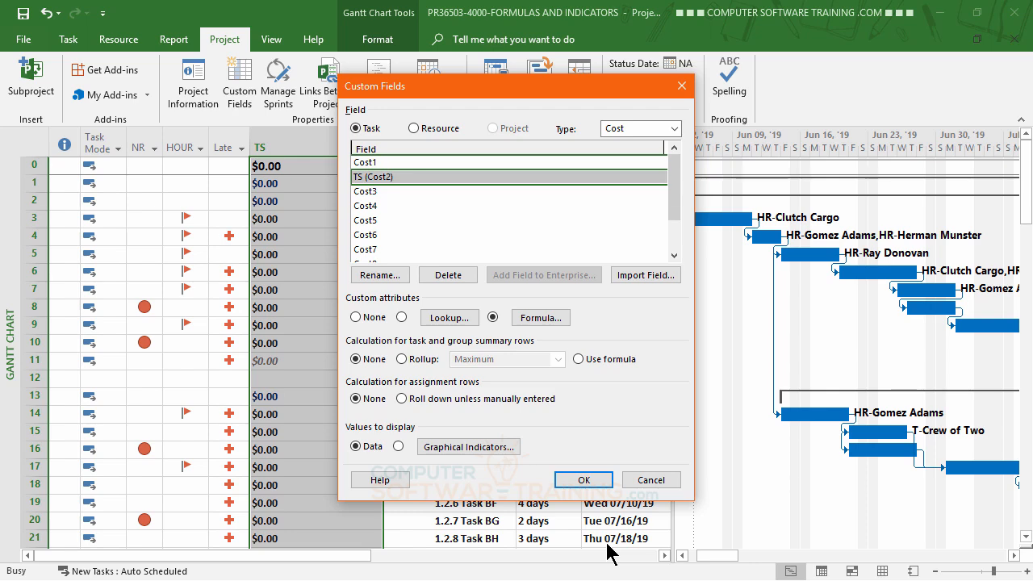
# Add a graphical indicator test for nonsummary rows of the TS field that is greater than or equal to 10
pyautogui.click(453, 451)
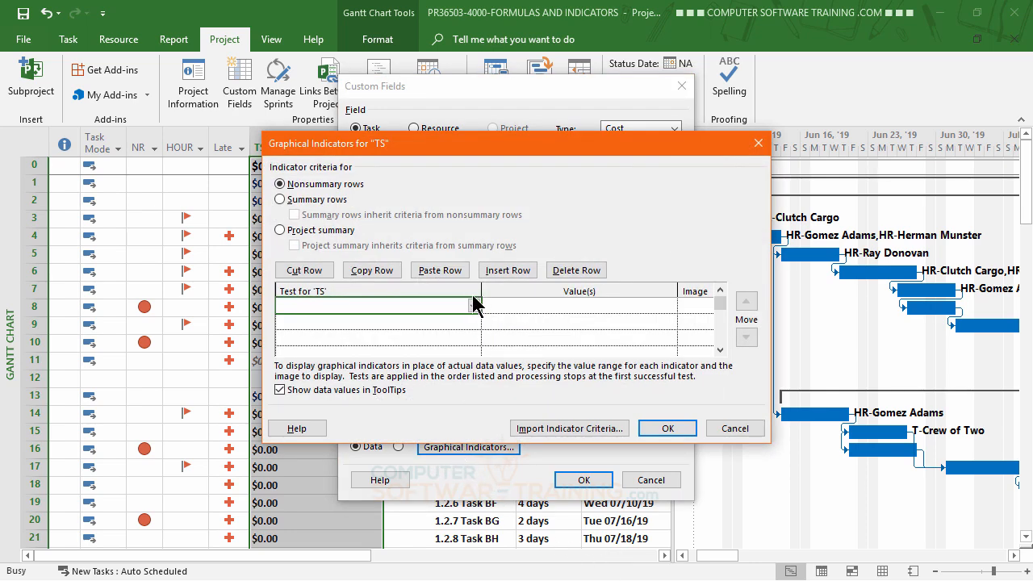
pyautogui.click(474, 306)
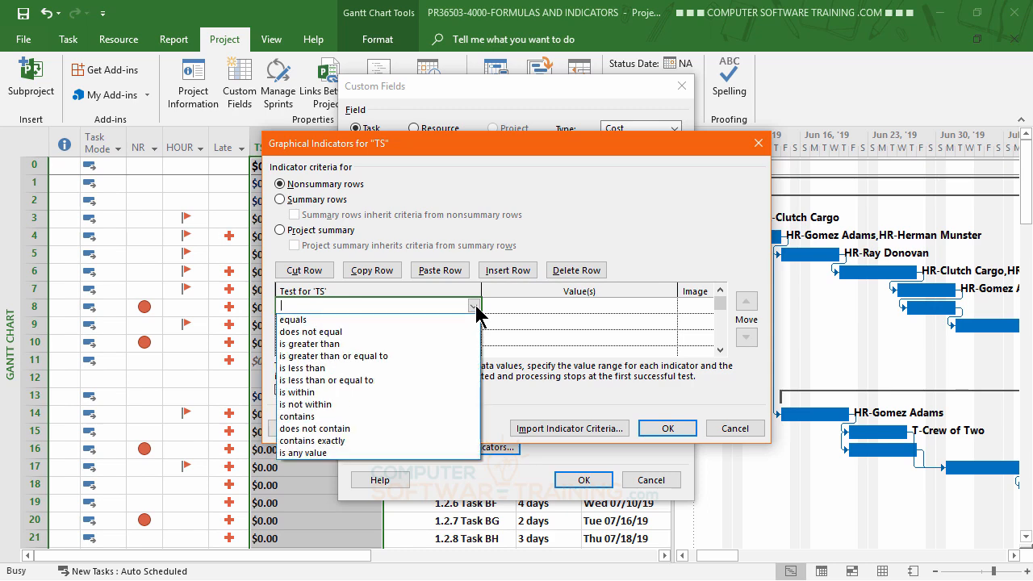
pyautogui.click(343, 357)
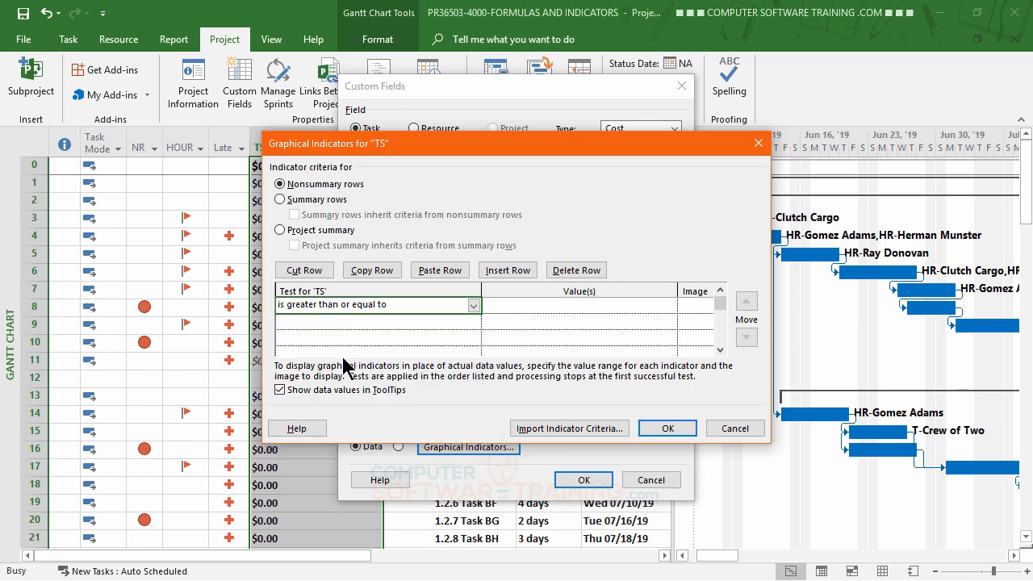
pyautogui.click(536, 310)
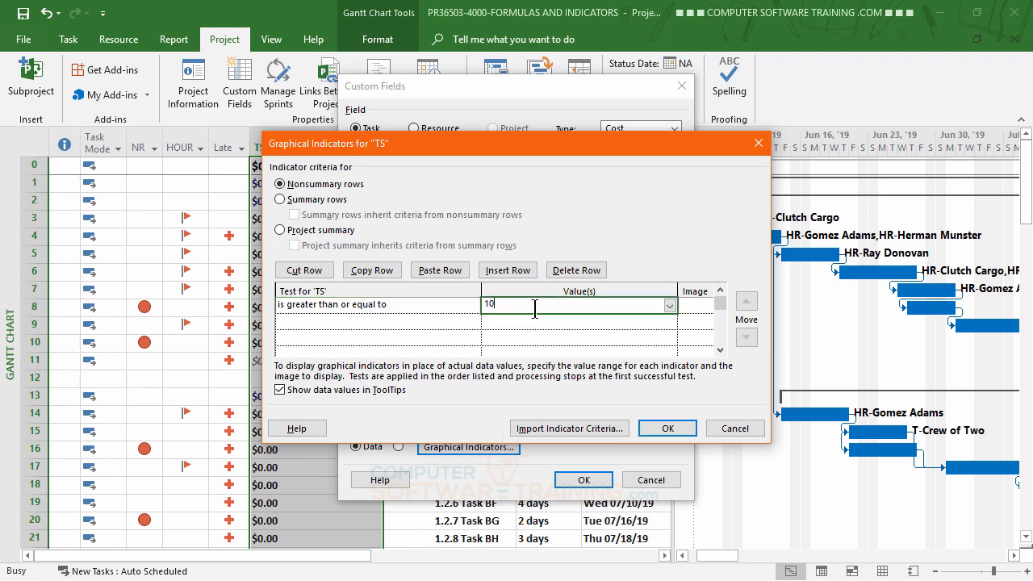
# Assign the green smiley face image to the TS test for values of 10 or more
pyautogui.click(700, 306)
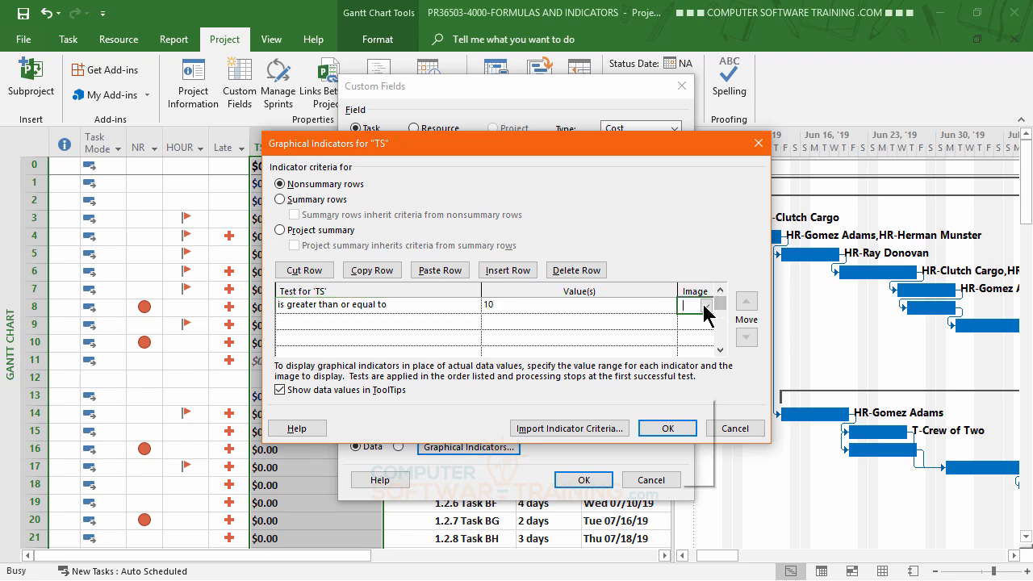
pyautogui.click(706, 305)
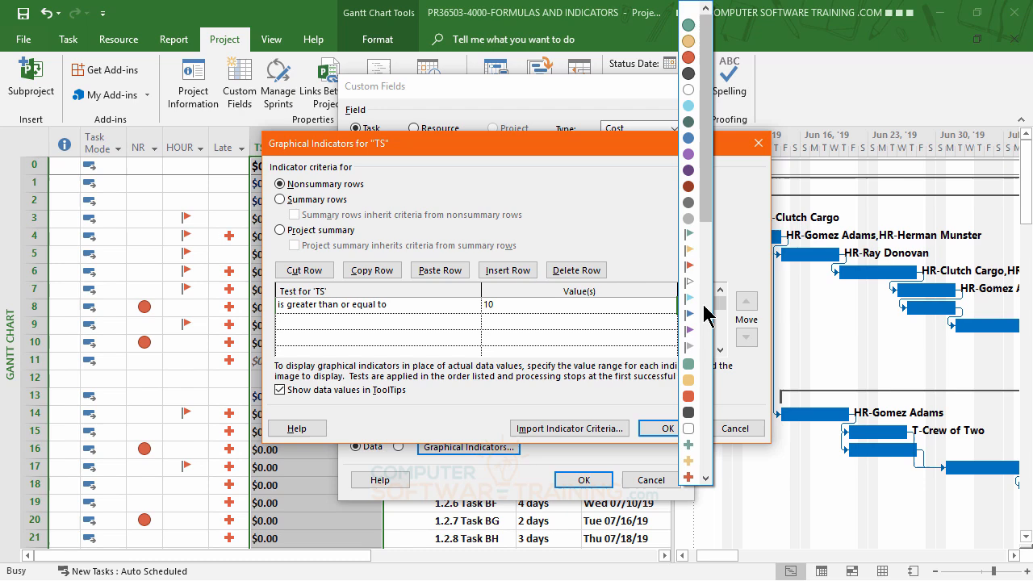
pyautogui.click(691, 38)
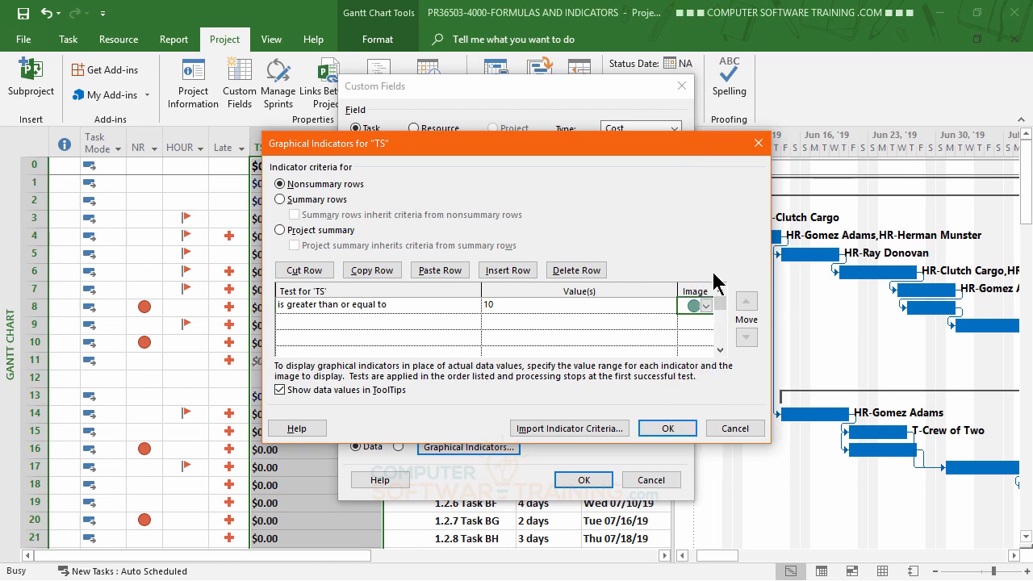
pyautogui.click(707, 305)
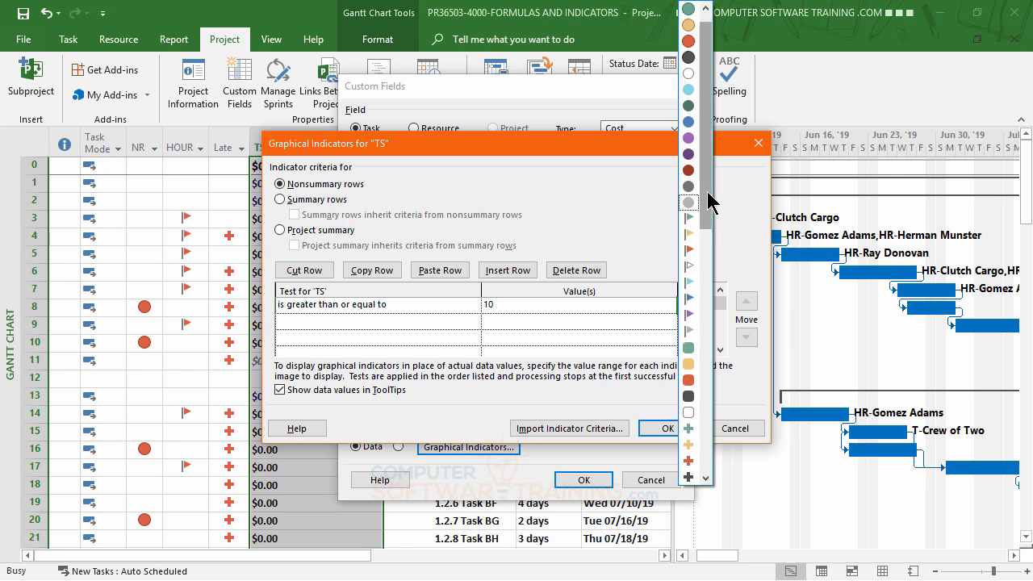
pyautogui.moveTo(707, 191); pyautogui.dragTo(716, 452)
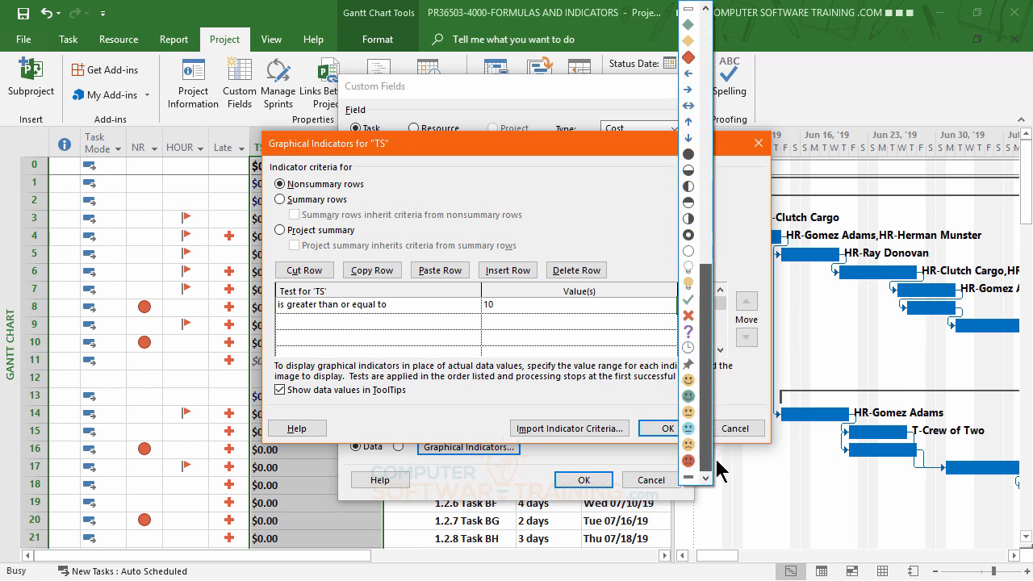
pyautogui.click(689, 395)
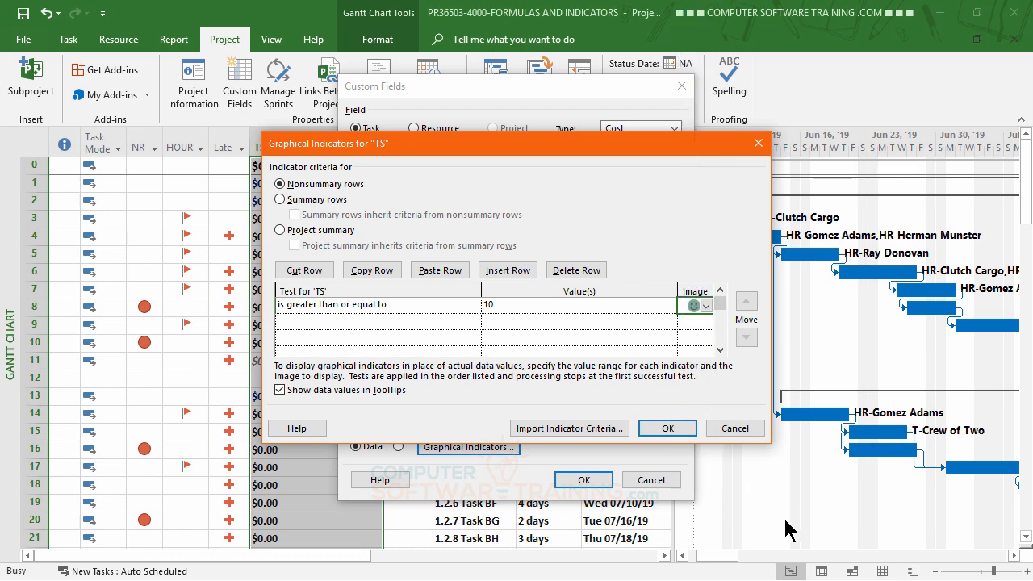
# Add a second TS test that is greater than or equal to 1, with the yellow smiley face as its image
pyautogui.click(345, 323)
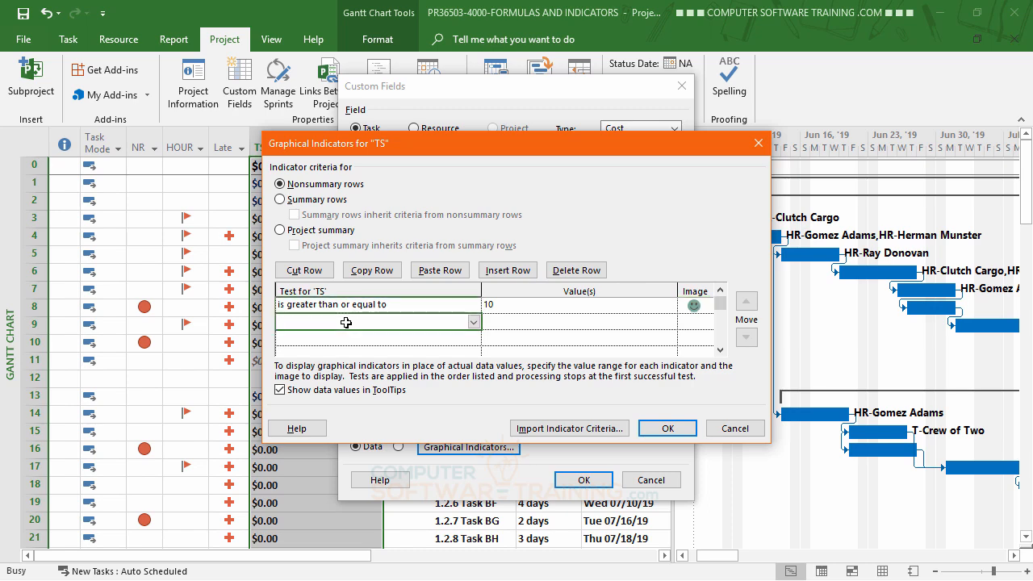
pyautogui.click(474, 322)
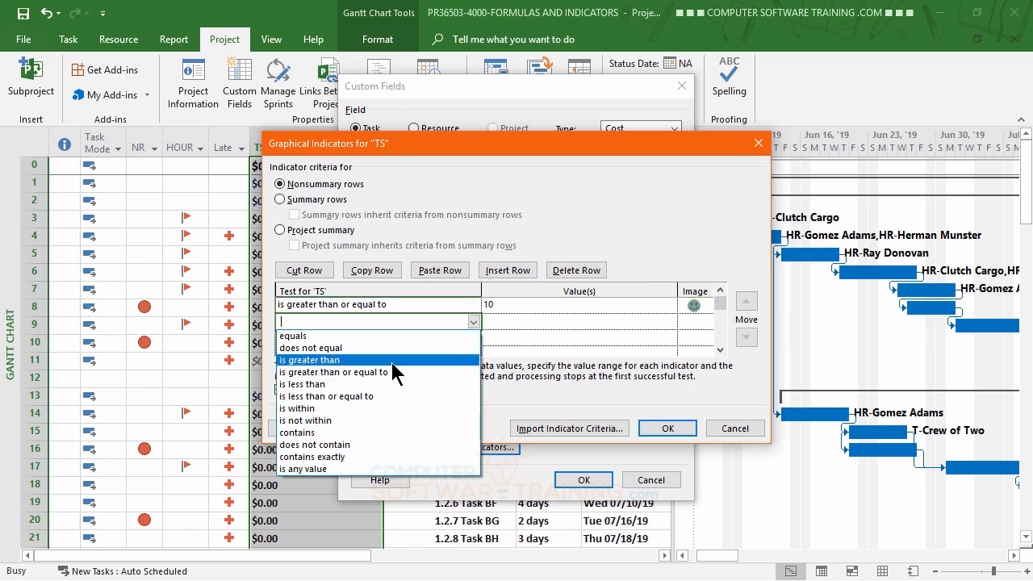
pyautogui.click(377, 375)
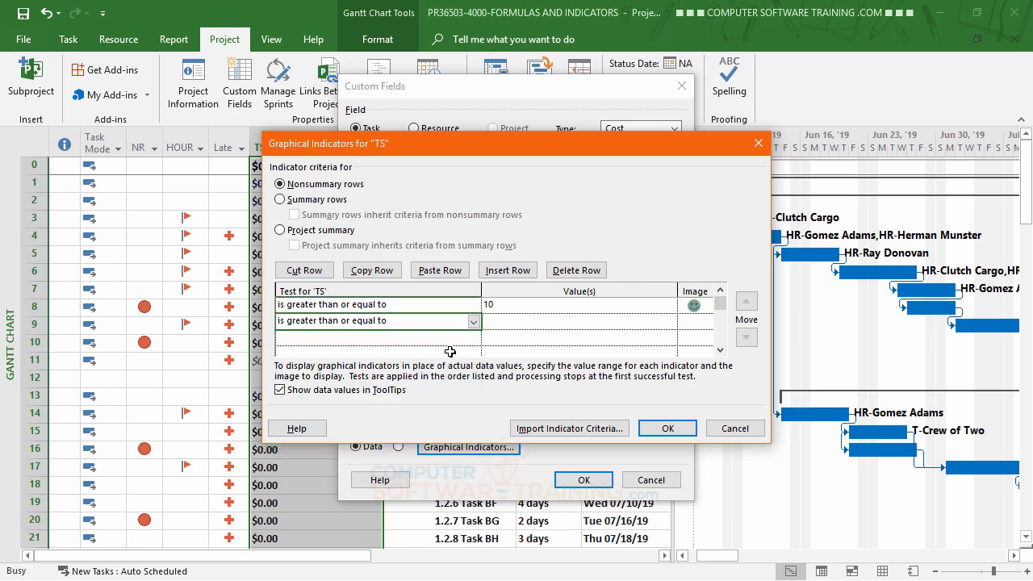
pyautogui.click(500, 326)
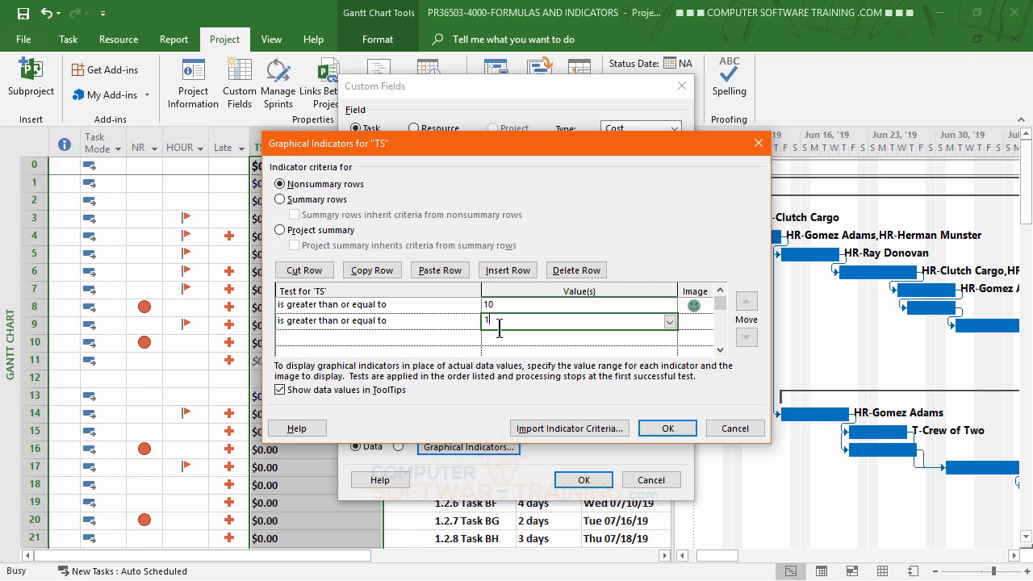
pyautogui.click(695, 323)
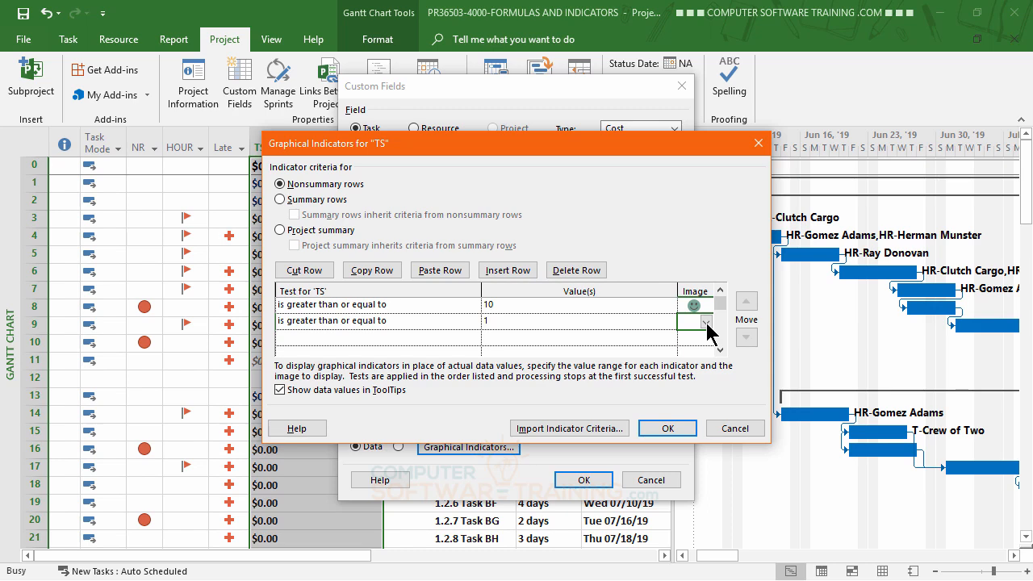
pyautogui.click(705, 323)
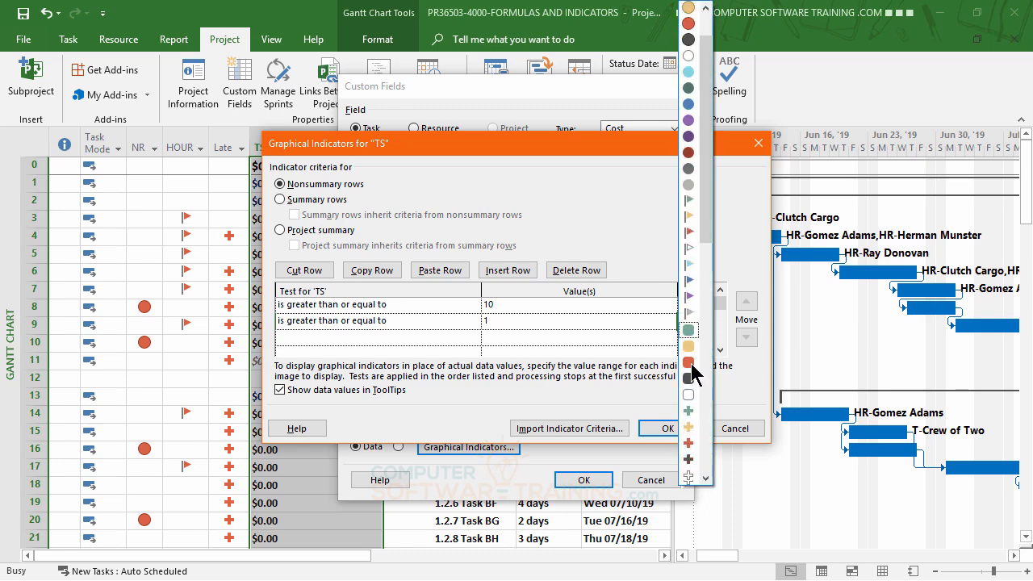
pyautogui.scroll(-10, 692, 376)
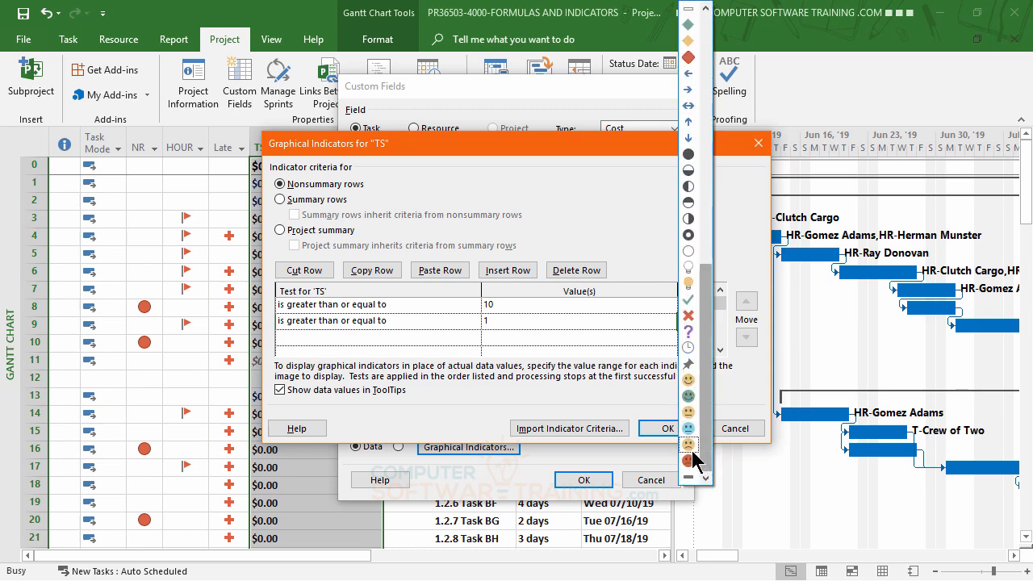
pyautogui.click(688, 379)
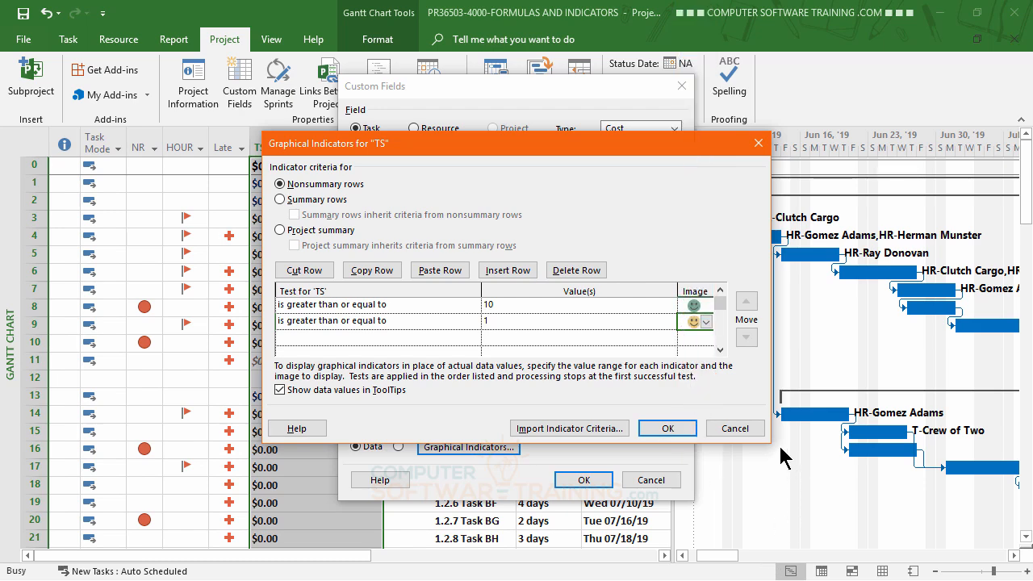
# Add a third TS test that is less than or equal to 0, with the red sad face as its image
pyautogui.click(357, 338)
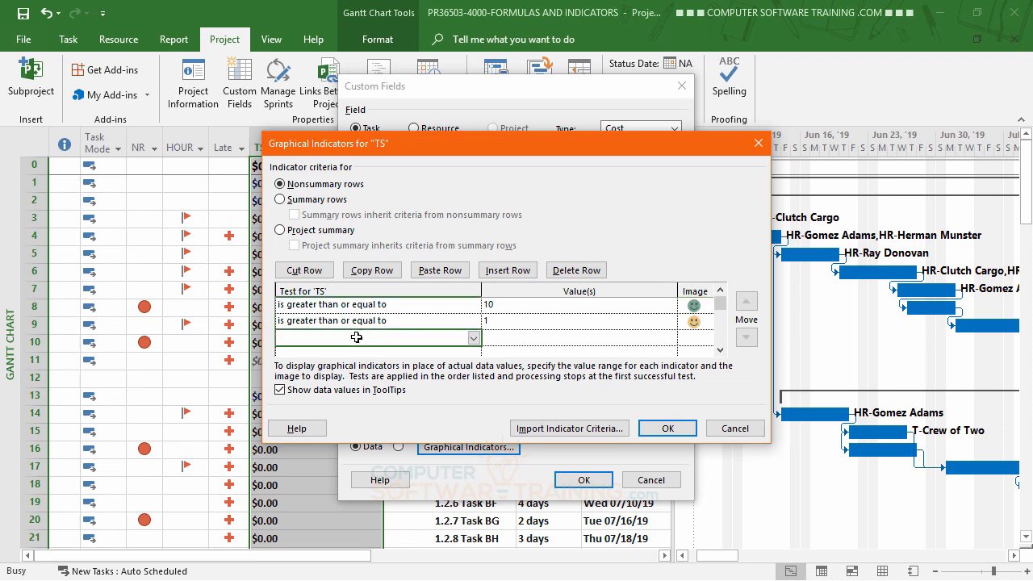
pyautogui.click(473, 338)
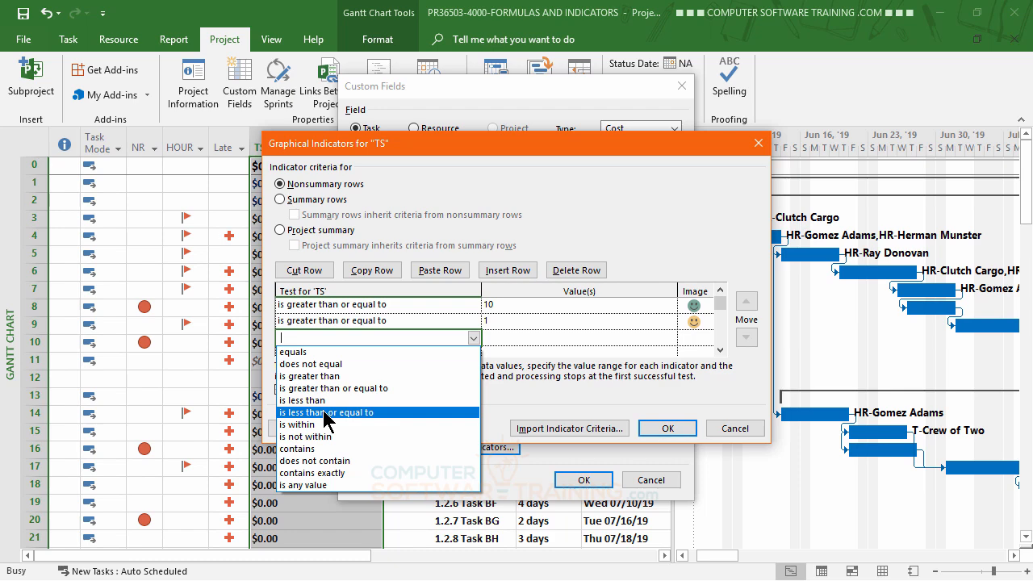
pyautogui.click(325, 414)
pyautogui.click(494, 341)
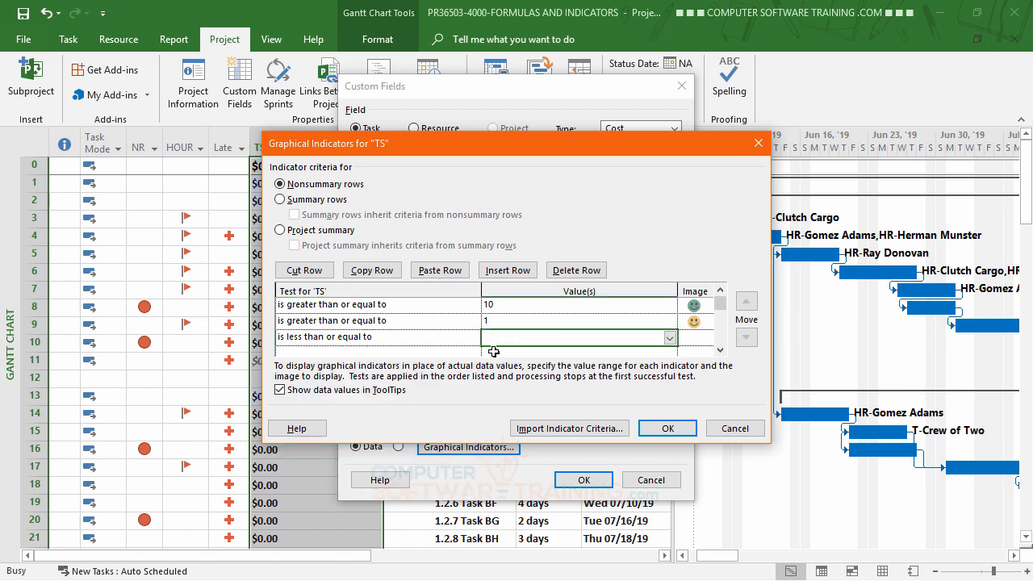
pyautogui.click(689, 339)
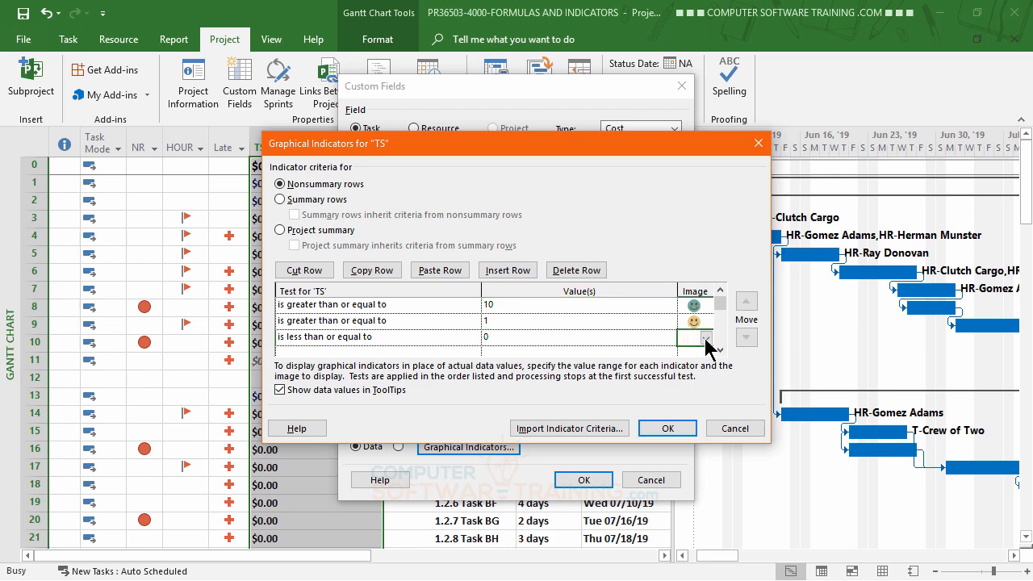
pyautogui.click(703, 342)
pyautogui.scroll(-10, 704, 345)
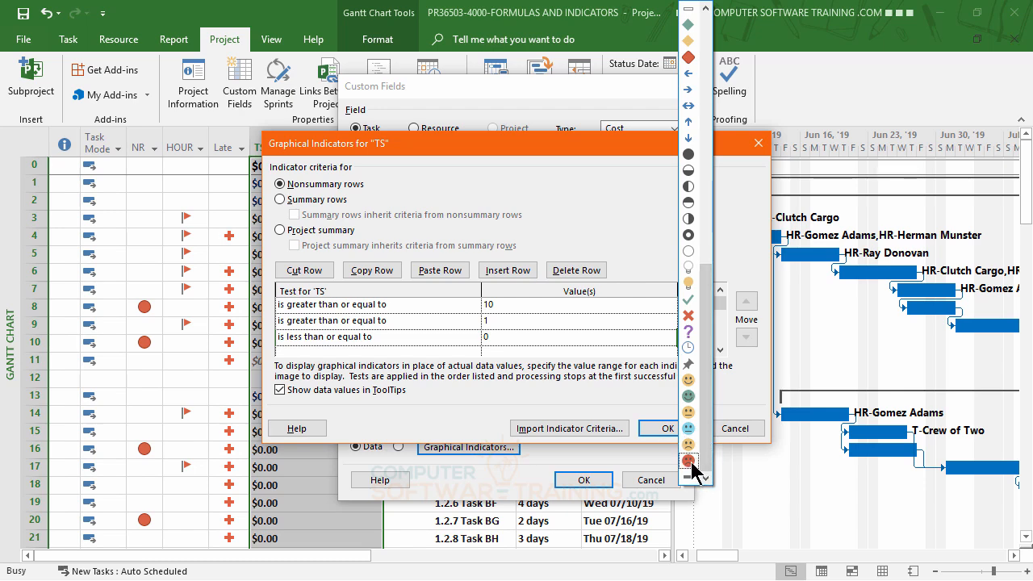
pyautogui.click(689, 461)
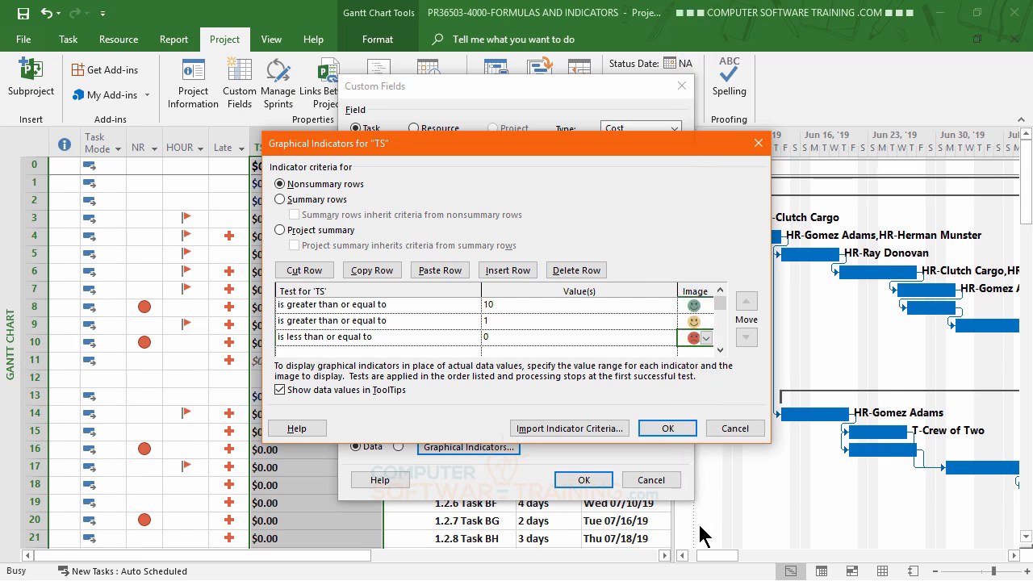
# Add a fourth TS test that equals 1000
pyautogui.click(338, 353)
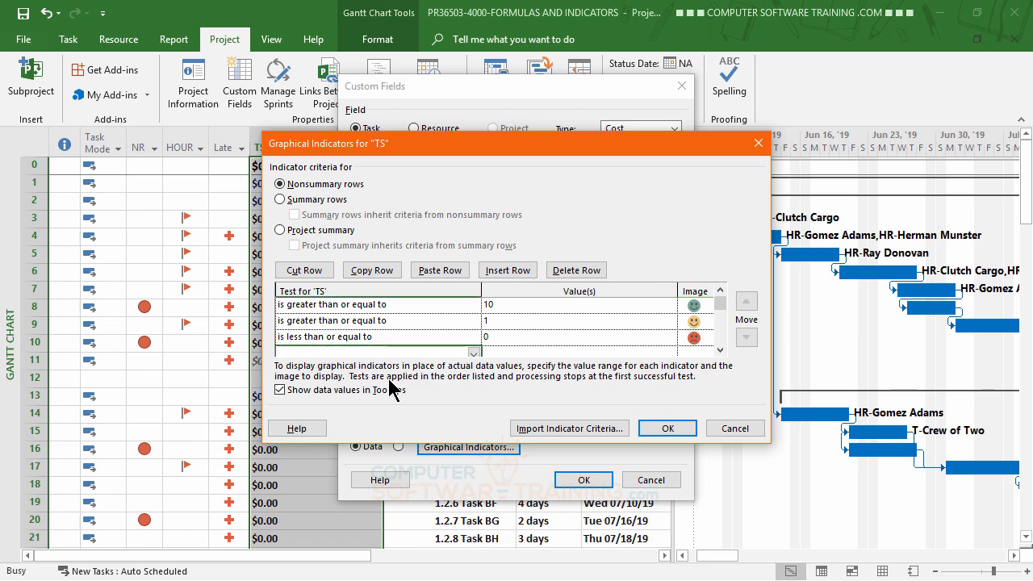
pyautogui.click(473, 352)
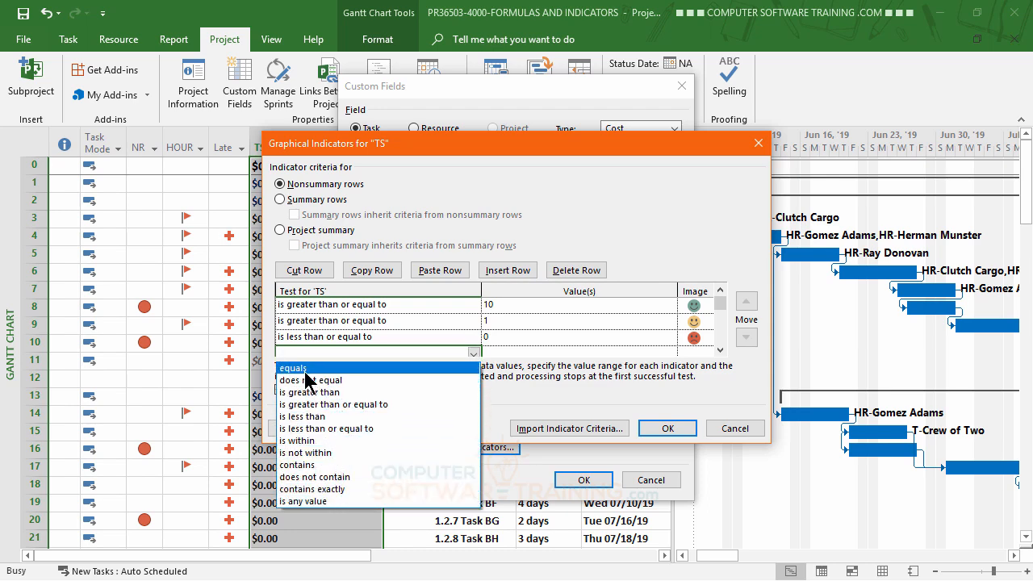
pyautogui.click(303, 368)
pyautogui.click(515, 353)
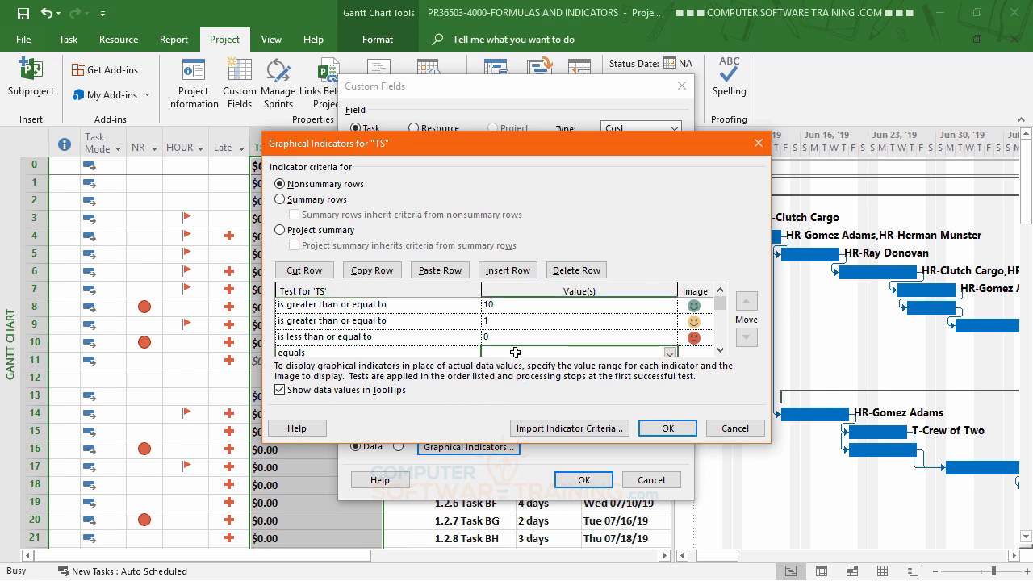
pyautogui.write('1000')
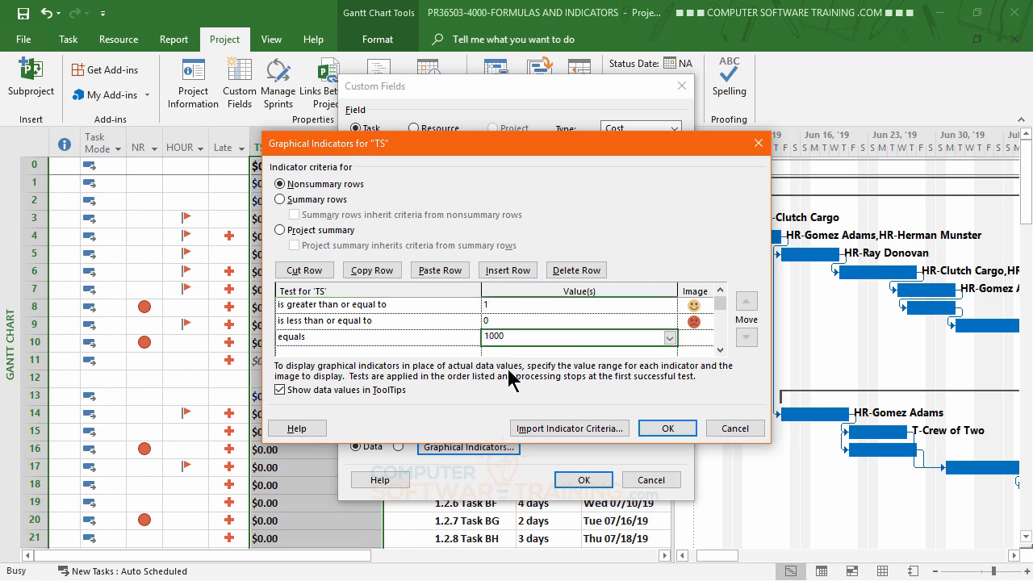
# Assign the blue face image to the equals 1000 test and apply the TS indicators and custom field settings
pyautogui.click(701, 338)
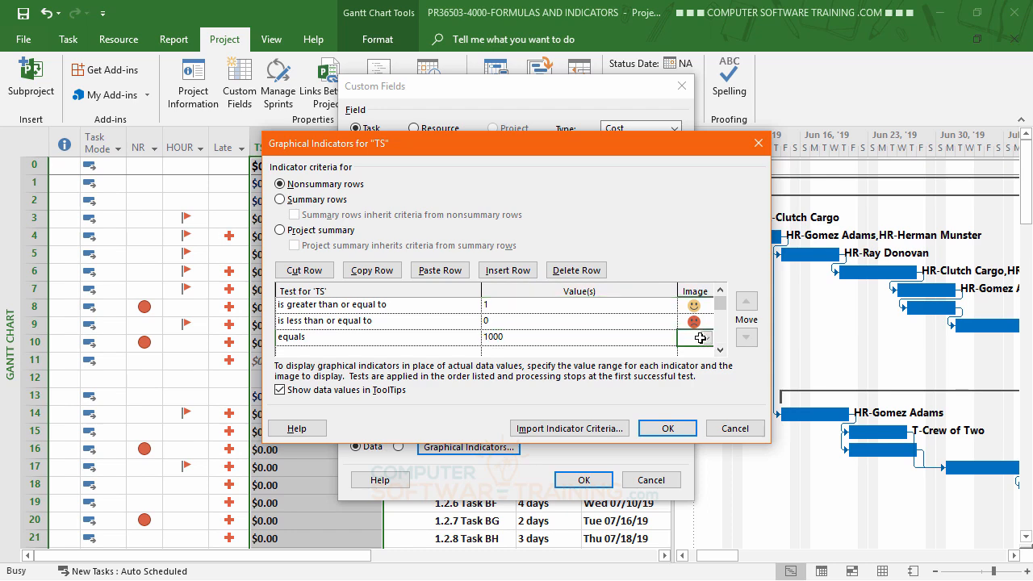
pyautogui.click(705, 340)
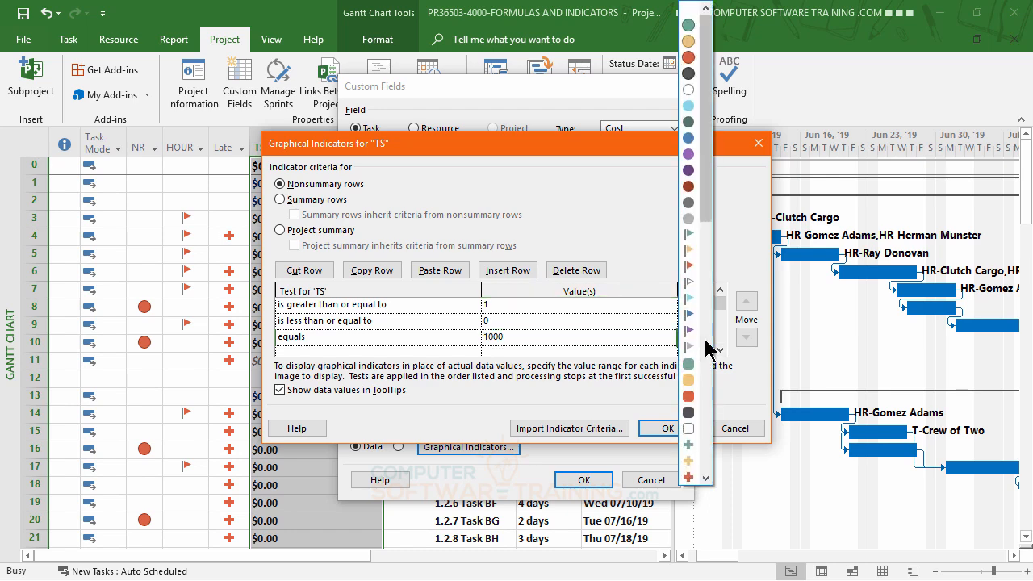
pyautogui.click(705, 340)
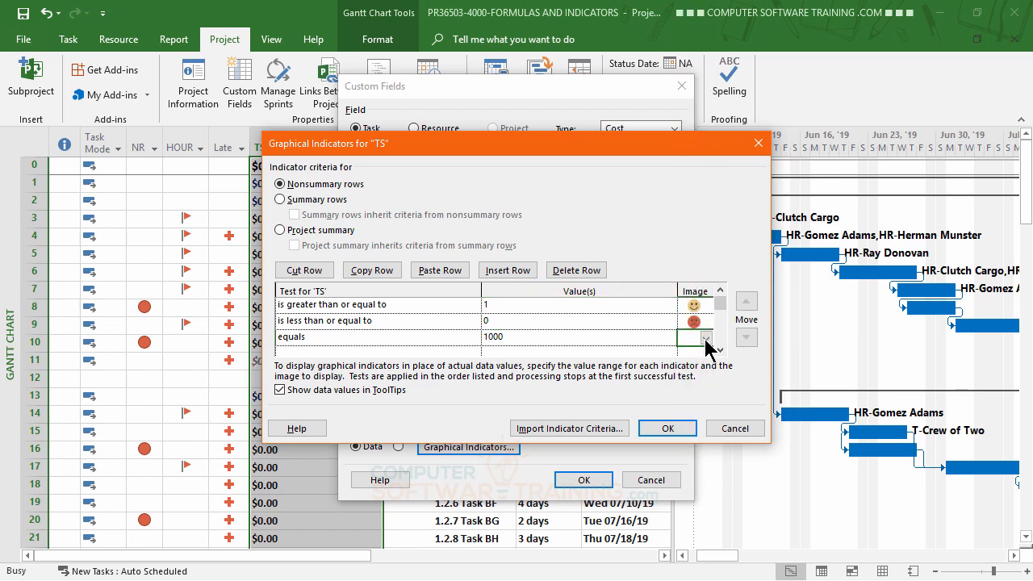
pyautogui.click(706, 340)
pyautogui.scroll(-5, 704, 359)
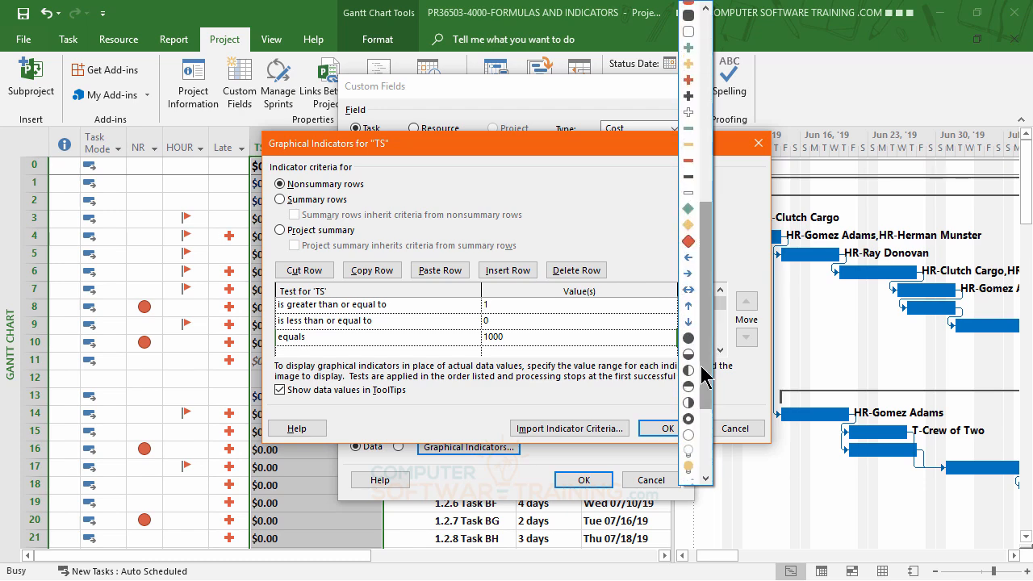
pyautogui.scroll(-3, 704, 374)
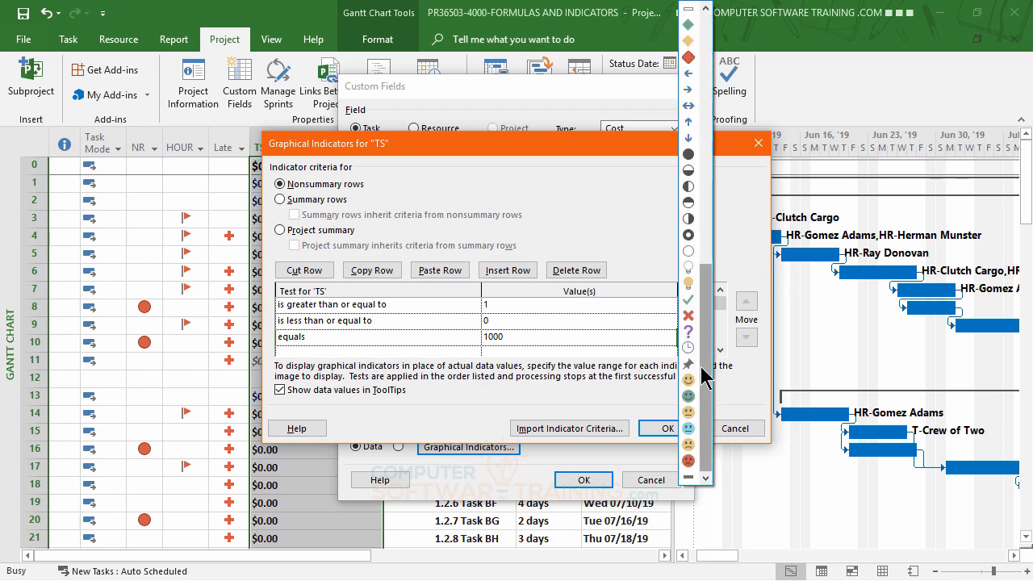
pyautogui.click(689, 428)
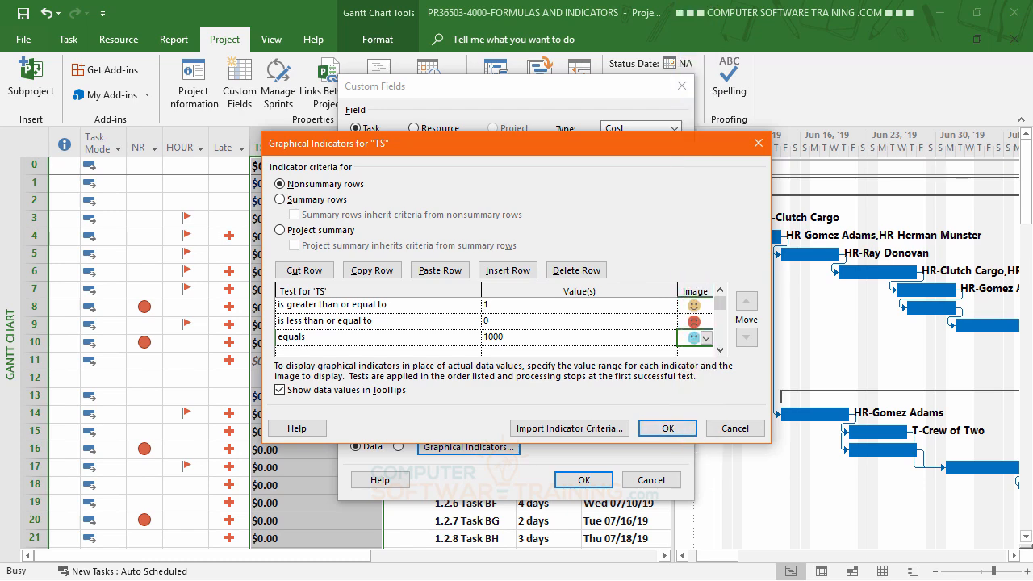
pyautogui.click(665, 428)
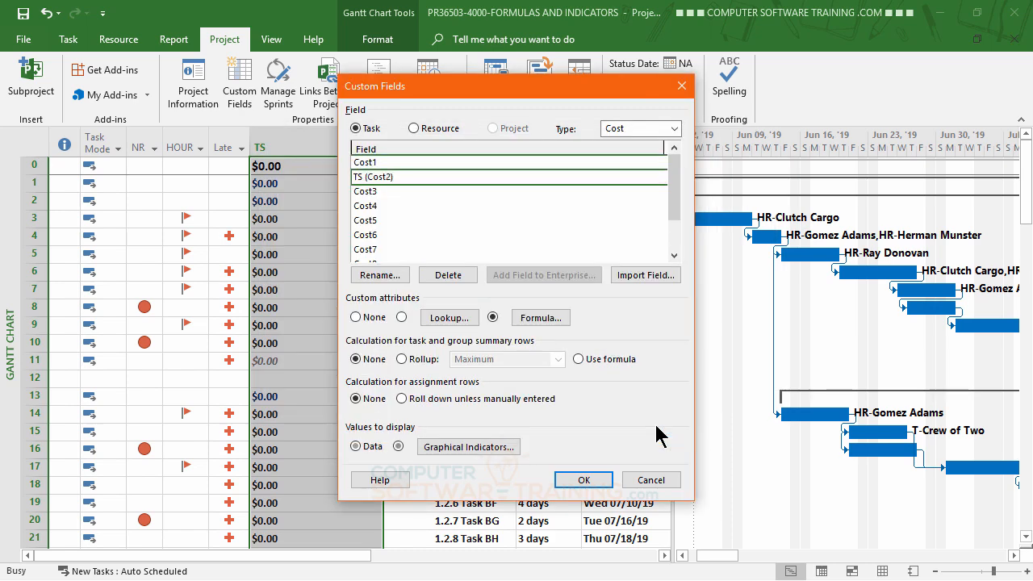
pyautogui.click(585, 480)
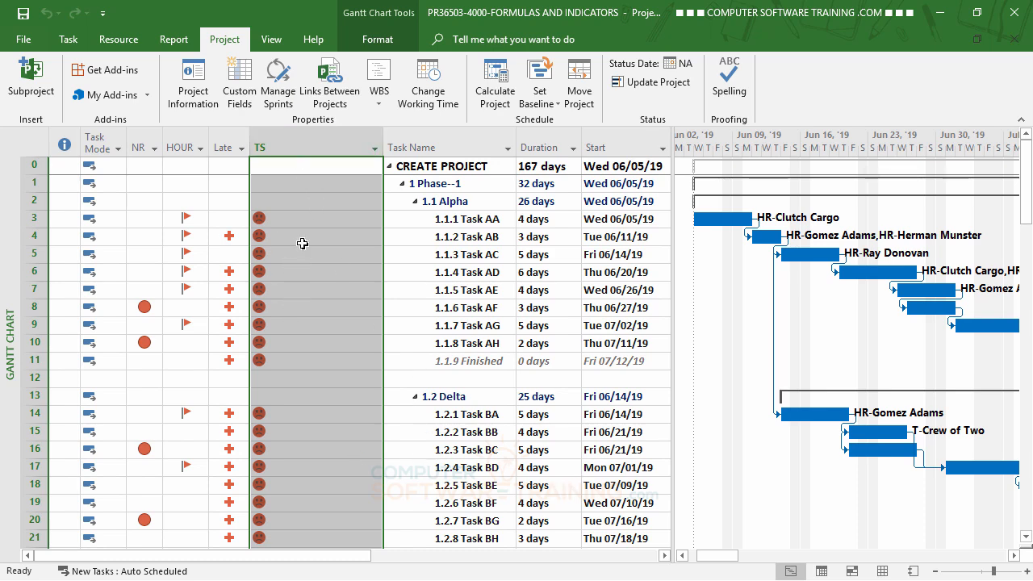
pyautogui.rightClick(302, 140)
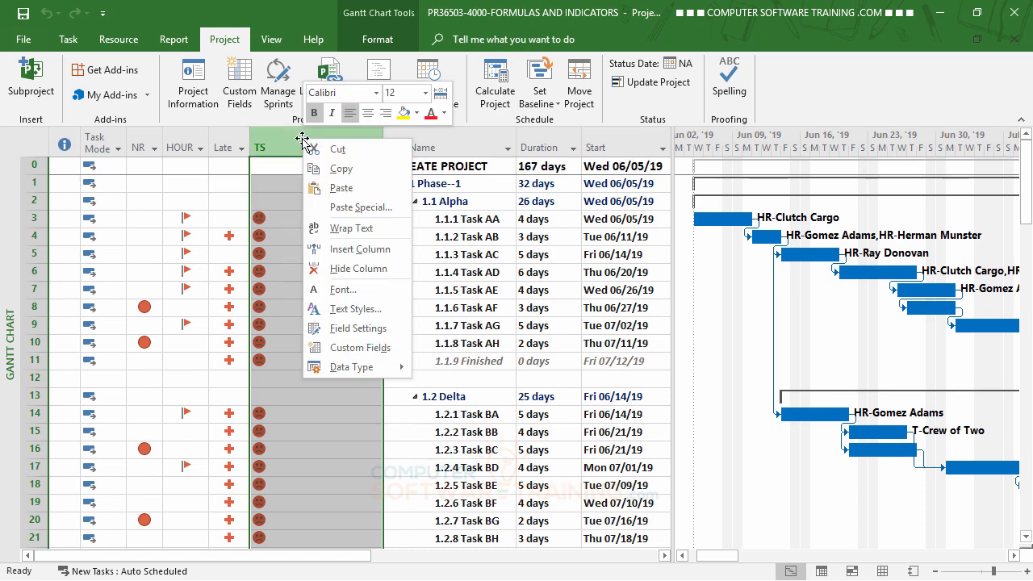
pyautogui.click(360, 348)
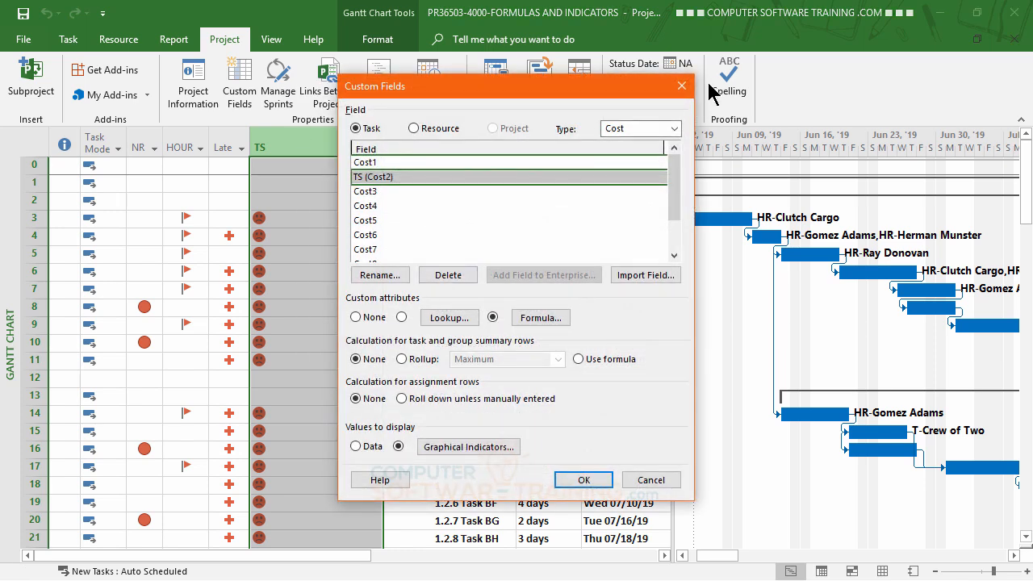
pyautogui.click(685, 87)
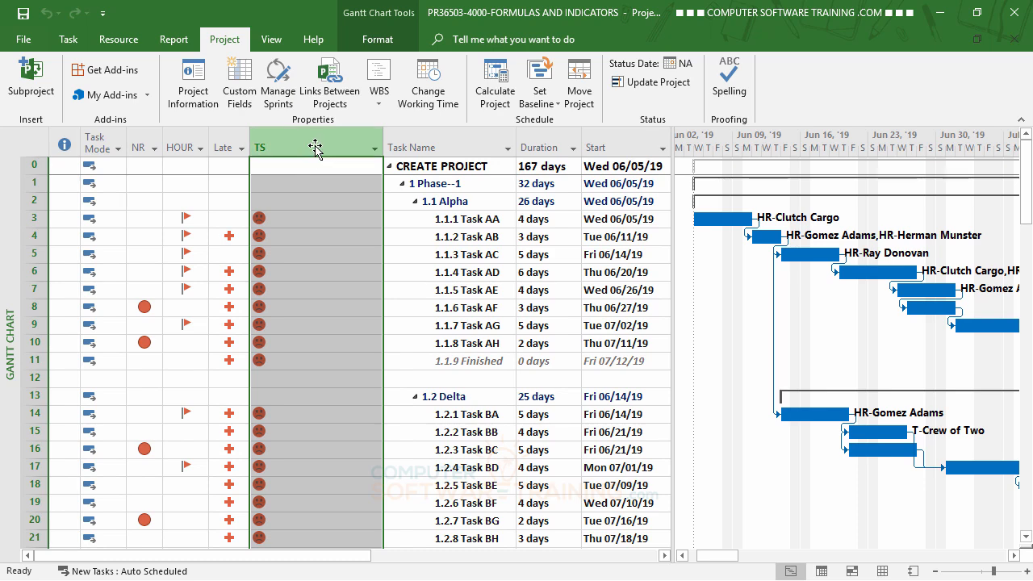
# Center the TS column's title and data, and narrow the column to about the width of its title
pyautogui.rightClick(314, 145)
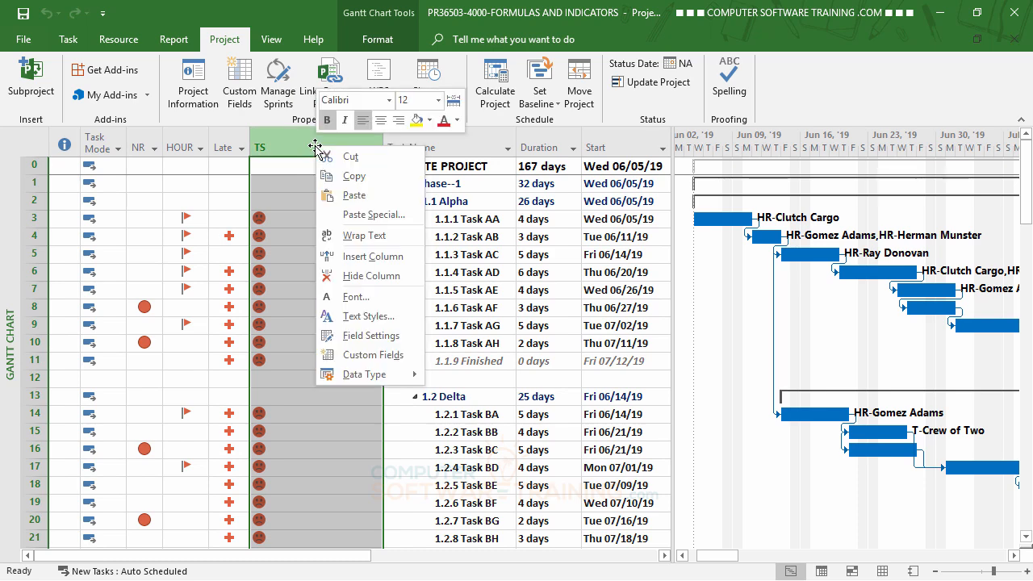
pyautogui.click(367, 336)
pyautogui.click(488, 283)
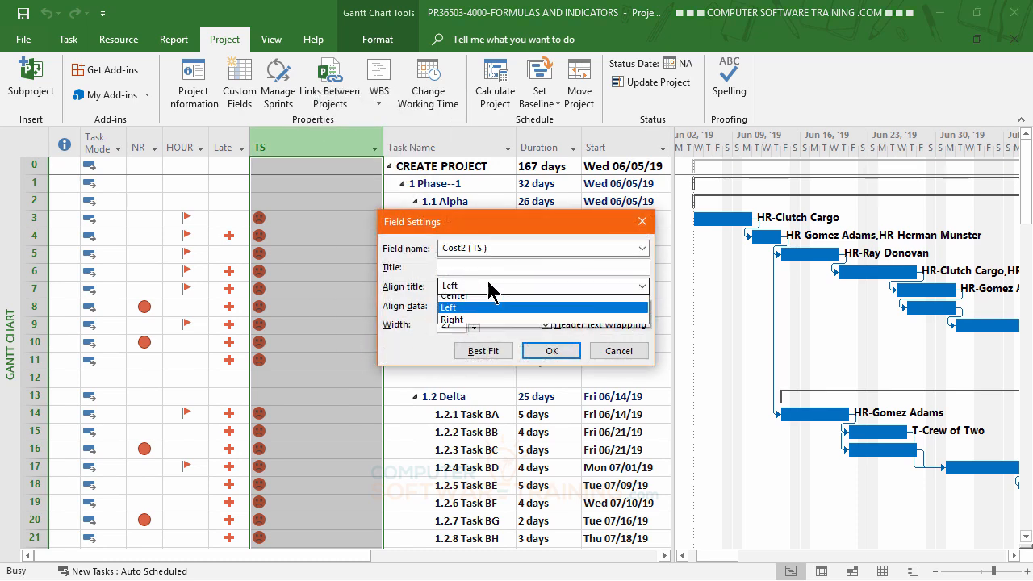
pyautogui.click(476, 296)
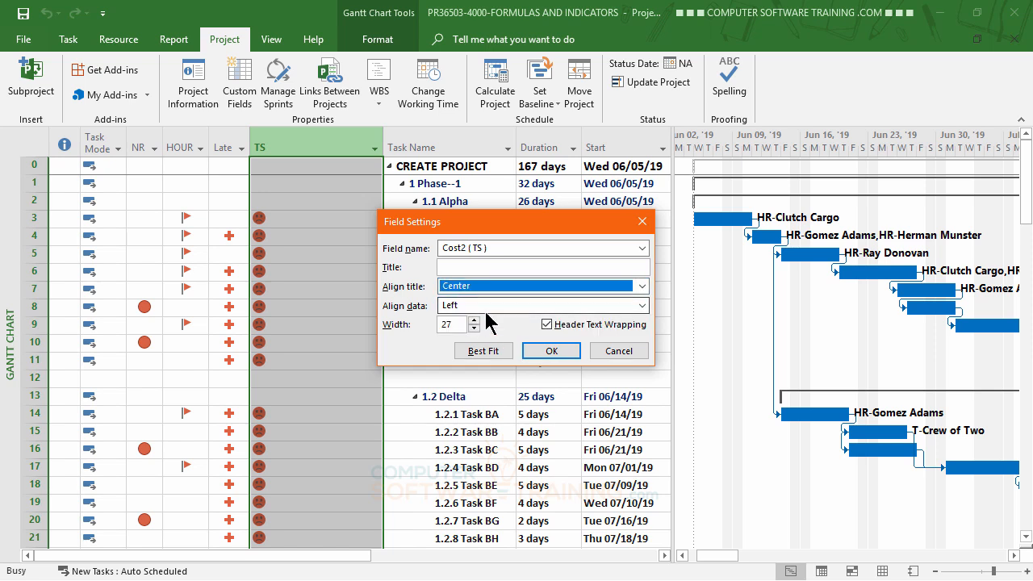
pyautogui.click(487, 307)
pyautogui.click(475, 320)
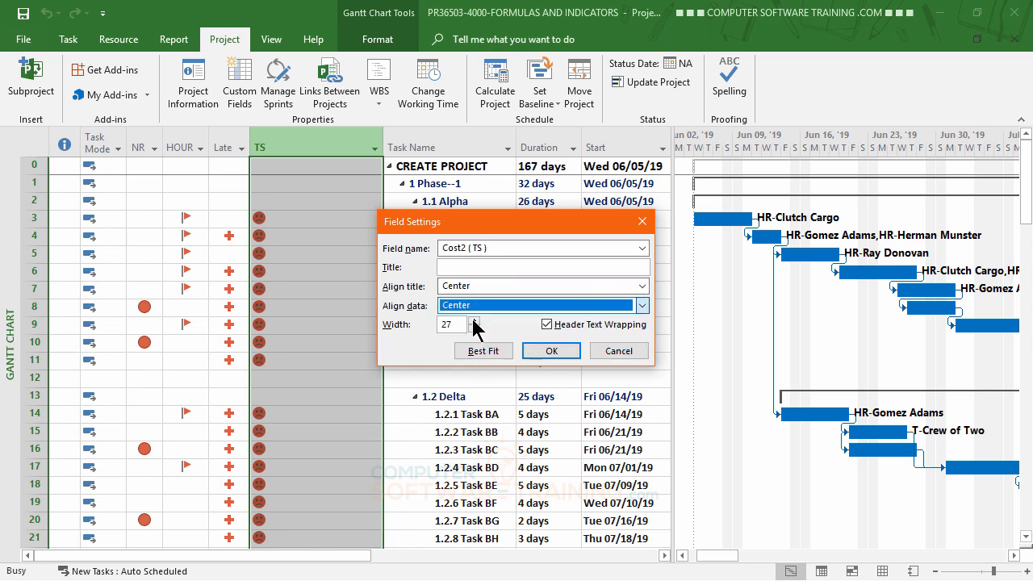
pyautogui.click(553, 352)
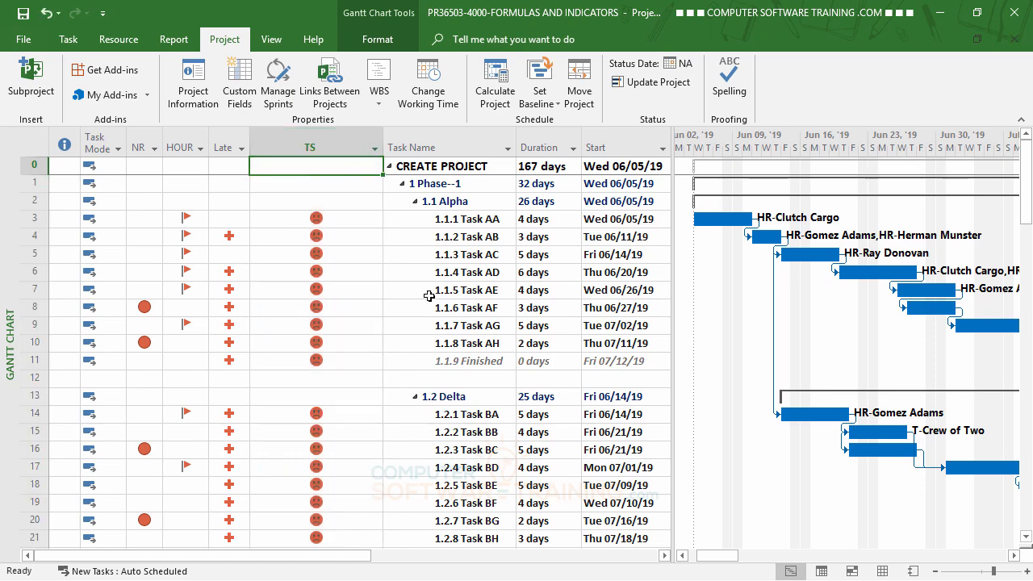
pyautogui.moveTo(382, 139); pyautogui.dragTo(282, 140)
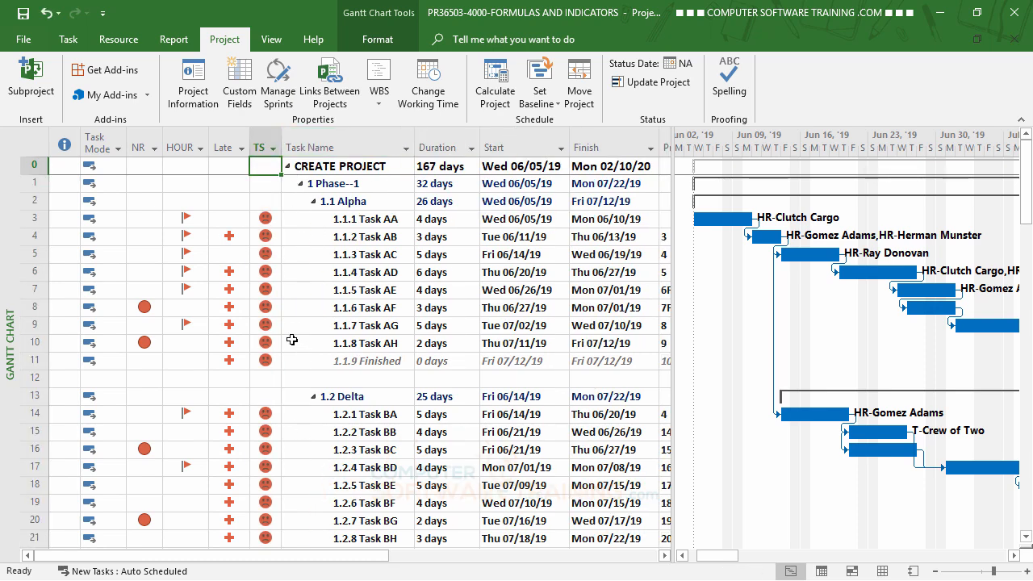
# Set the project's current date to 6/1/19 in the project information
pyautogui.scroll(-5, 268, 302)
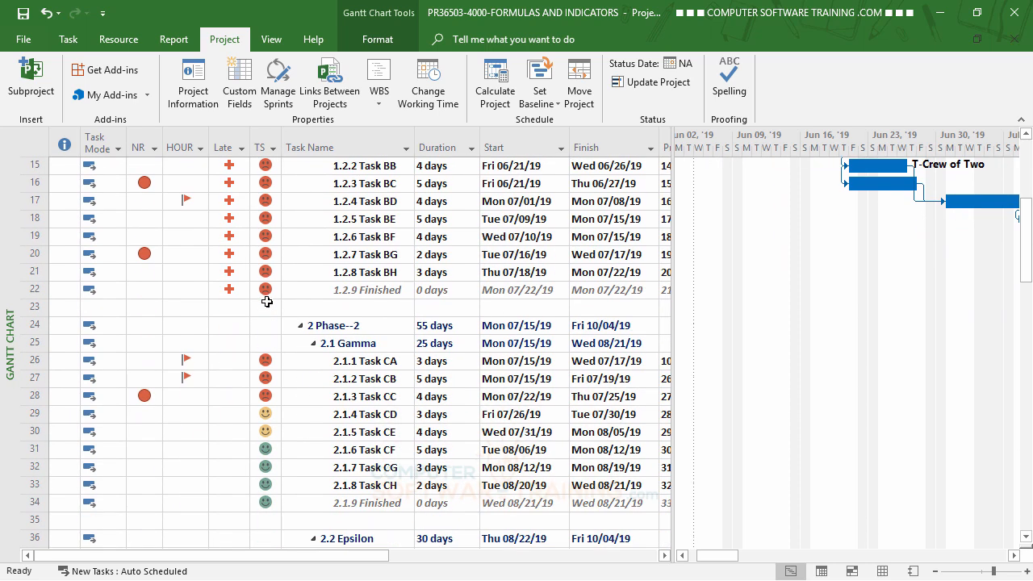
pyautogui.scroll(5, 267, 302)
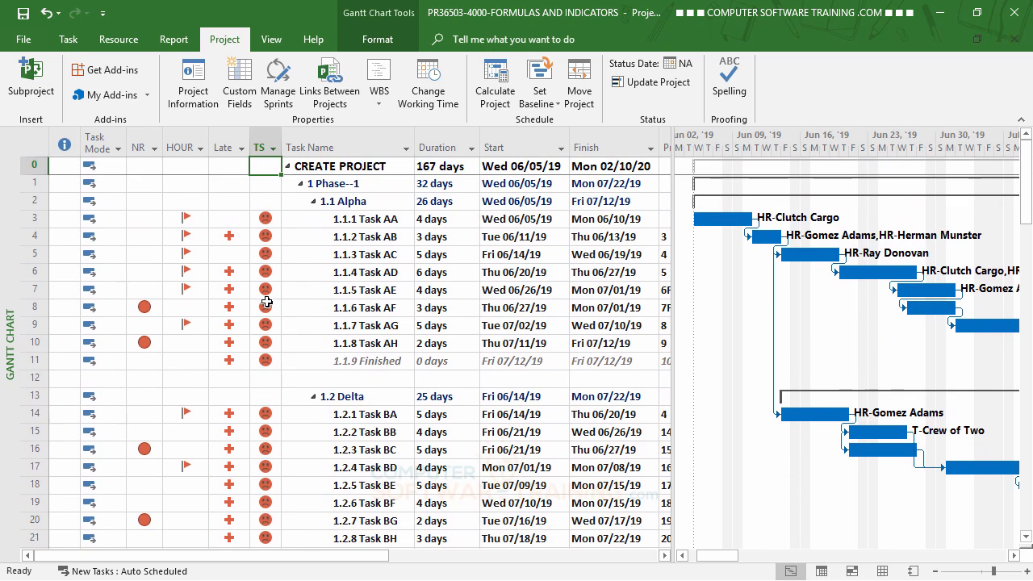
pyautogui.scroll(-2, 266, 302)
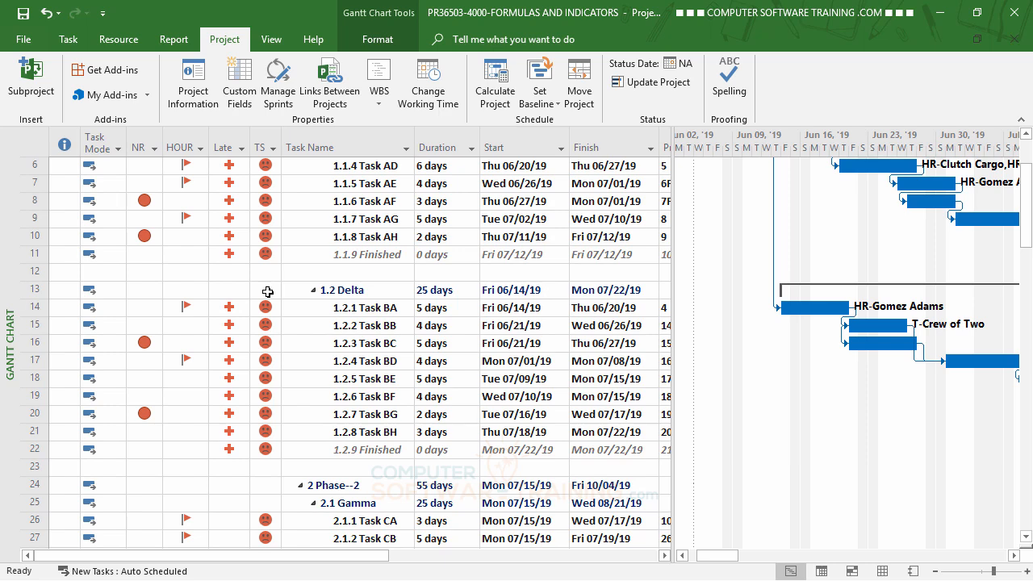
pyautogui.scroll(-5, 267, 292)
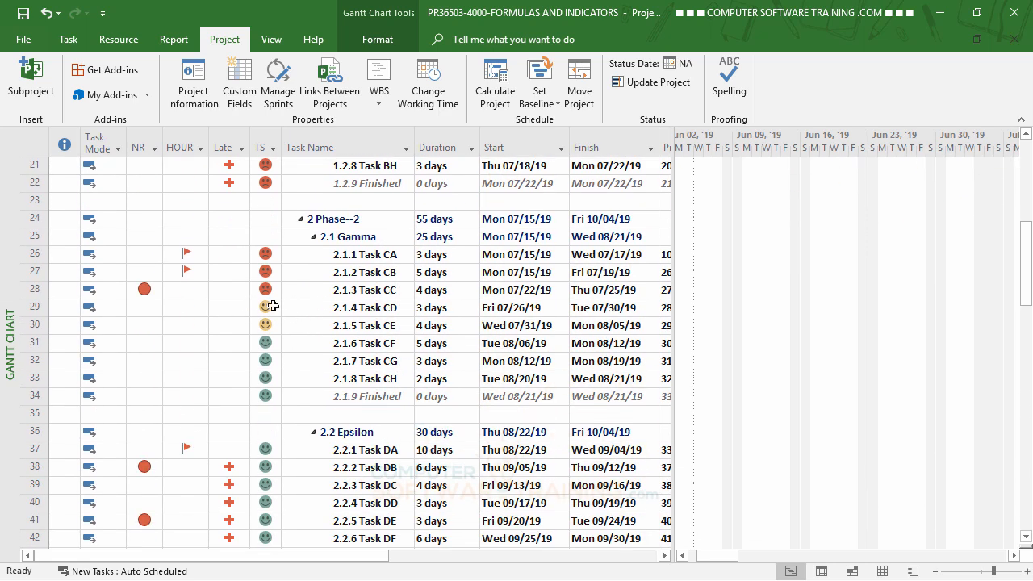
pyautogui.scroll(7, 331, 320)
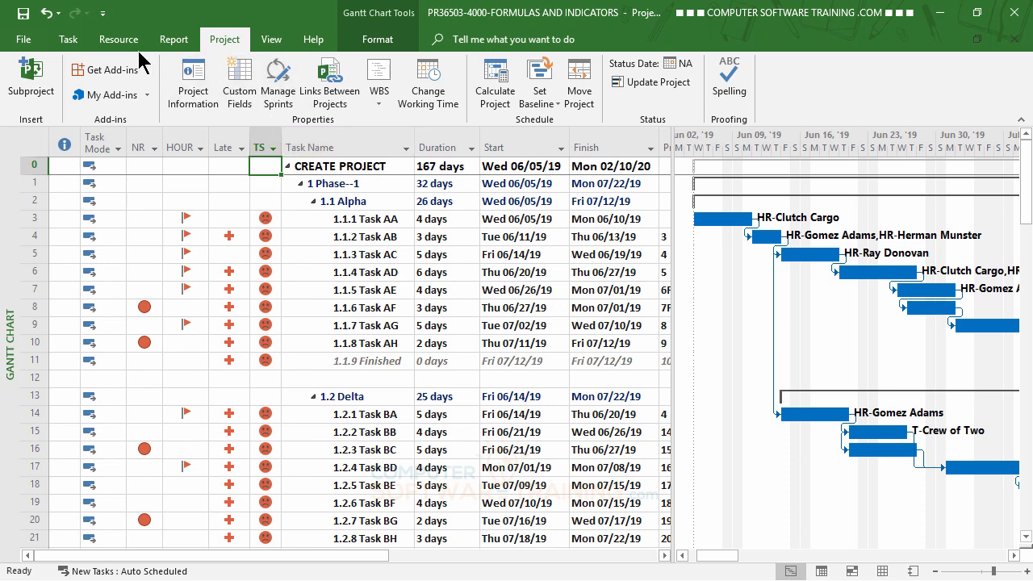
pyautogui.click(194, 88)
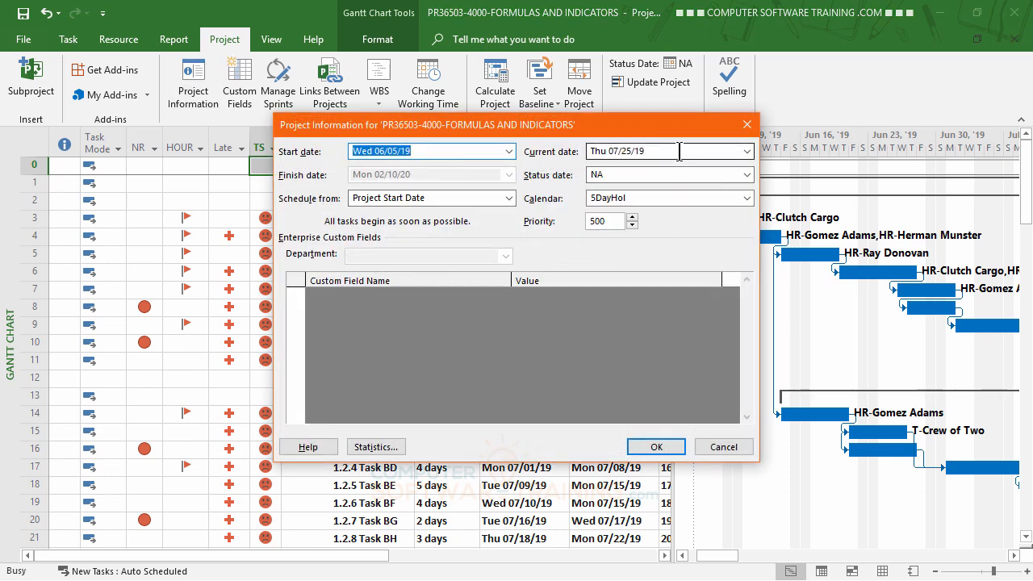
pyautogui.moveTo(591, 151); pyautogui.dragTo(644, 150)
pyautogui.write('6/1')
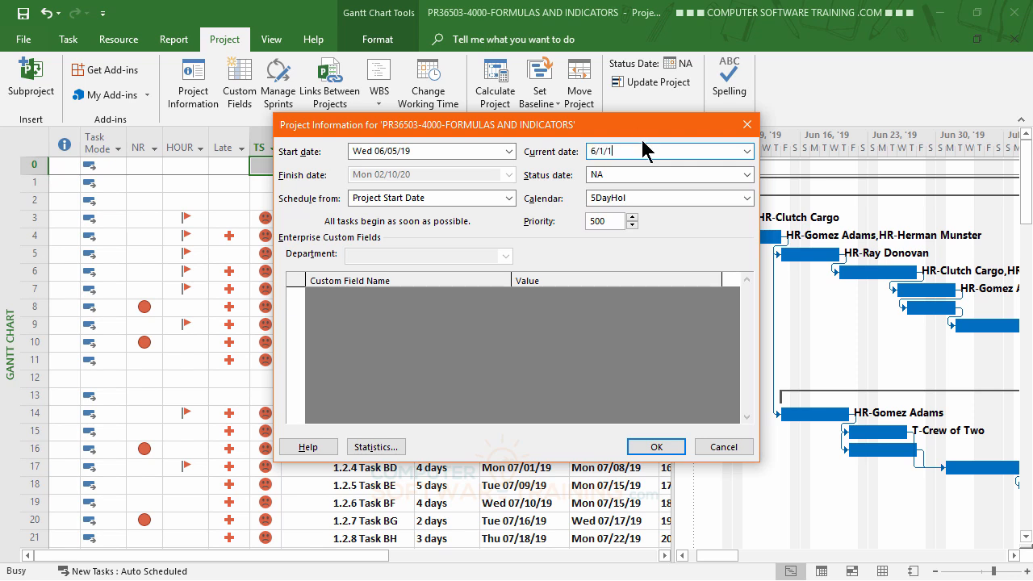
pyautogui.click(663, 450)
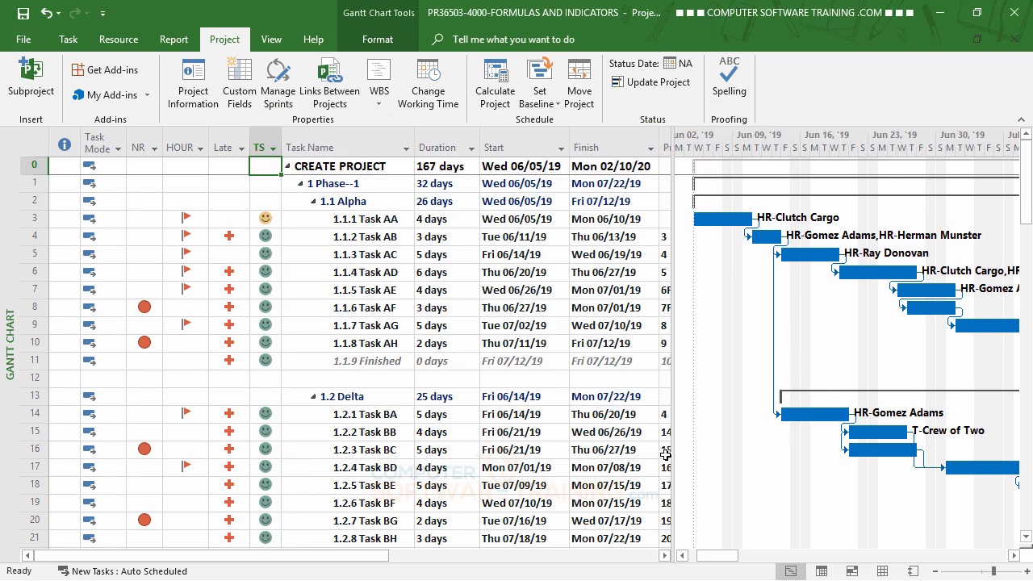
# Set the project's current date to 6/15/19 in the project information
pyautogui.click(377, 255)
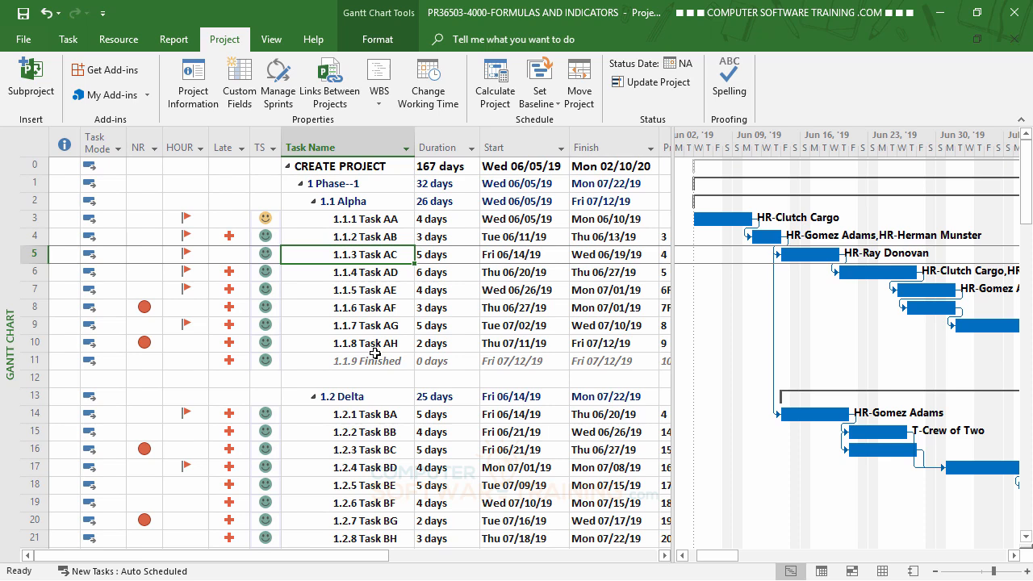
pyautogui.click(201, 92)
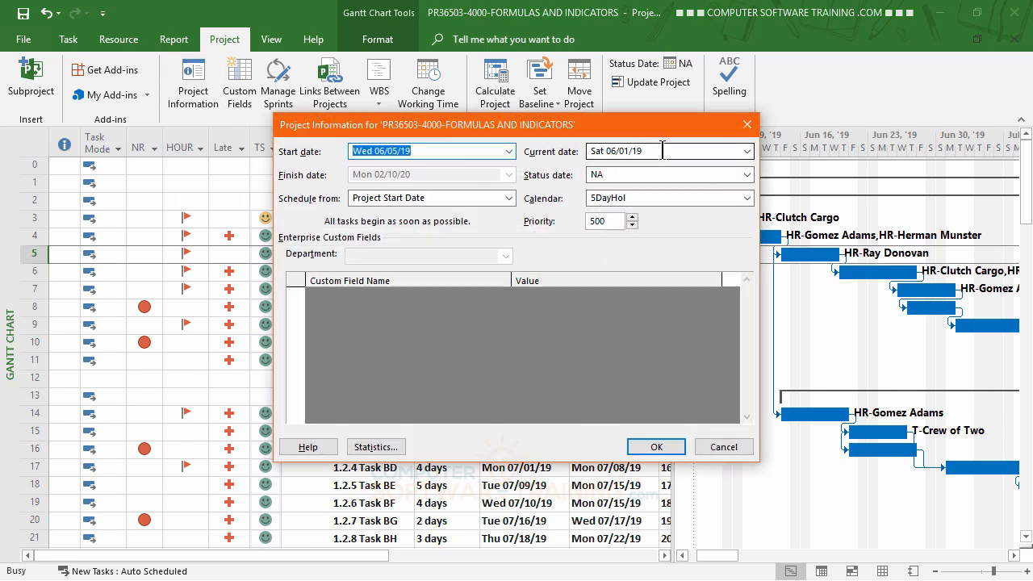
pyautogui.moveTo(553, 125); pyautogui.dragTo(459, 82)
pyautogui.moveTo(637, 110); pyautogui.dragTo(452, 129)
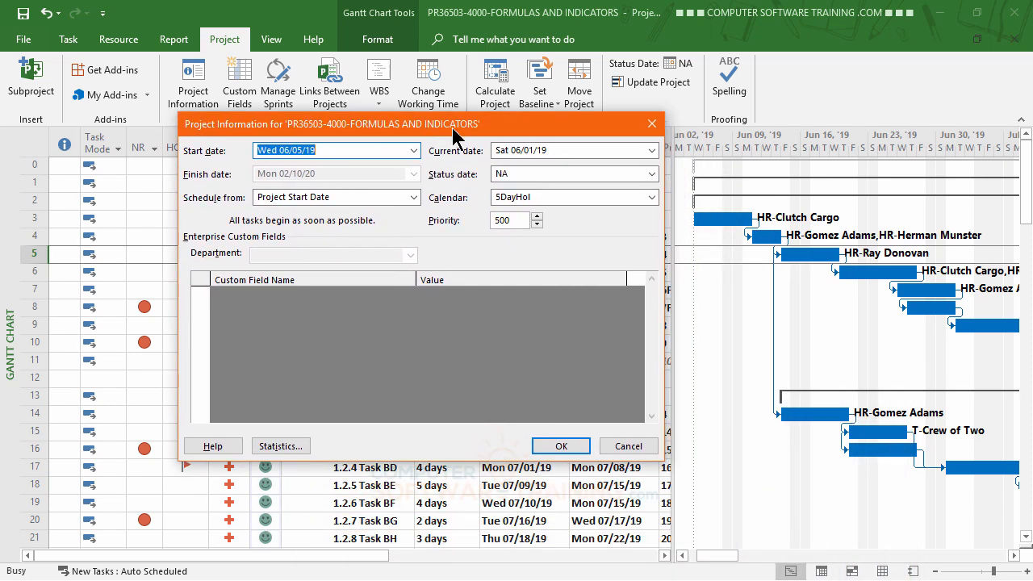
pyautogui.click(533, 153)
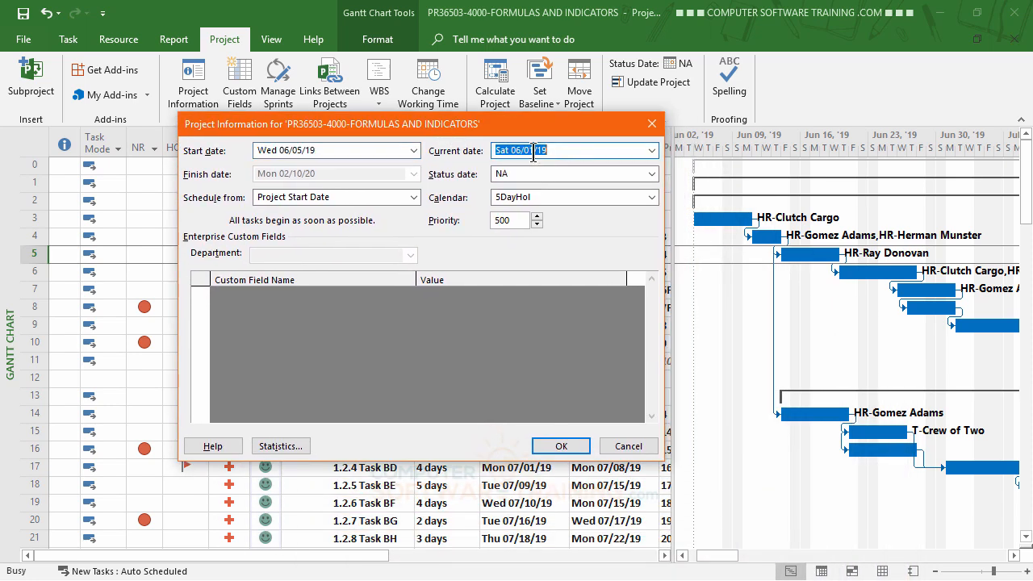
pyautogui.write('6')
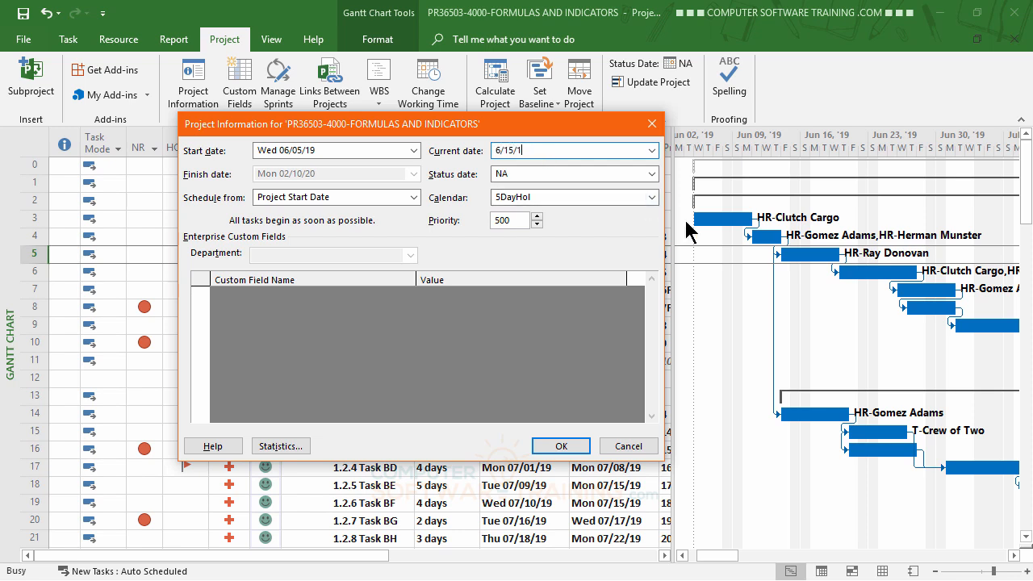
pyautogui.click(561, 449)
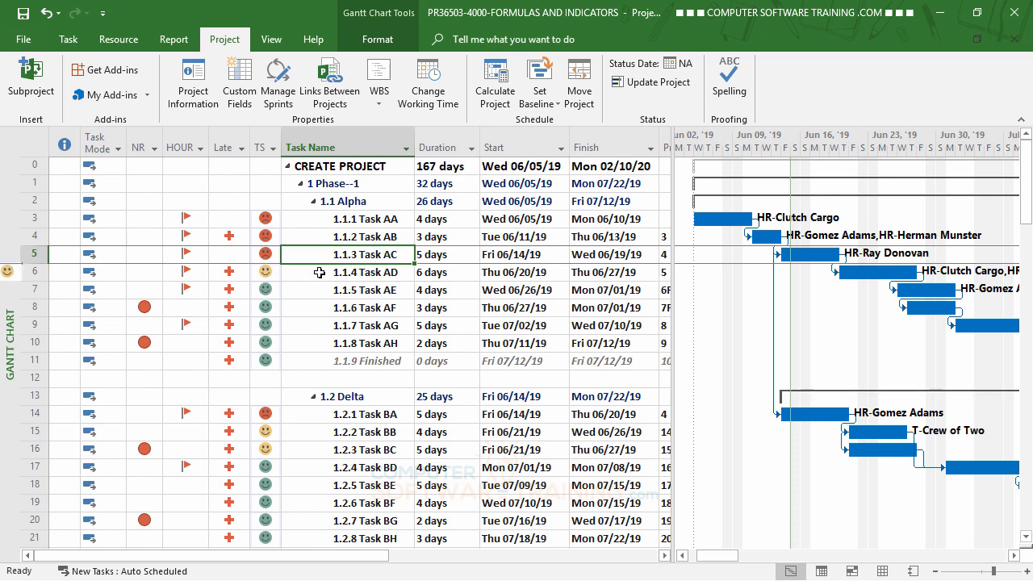
# Insert a new first test in the TS column's graphical indicators for values greater than or equal to 20
pyautogui.moveTo(271, 289)
pyautogui.rightClick(264, 154)
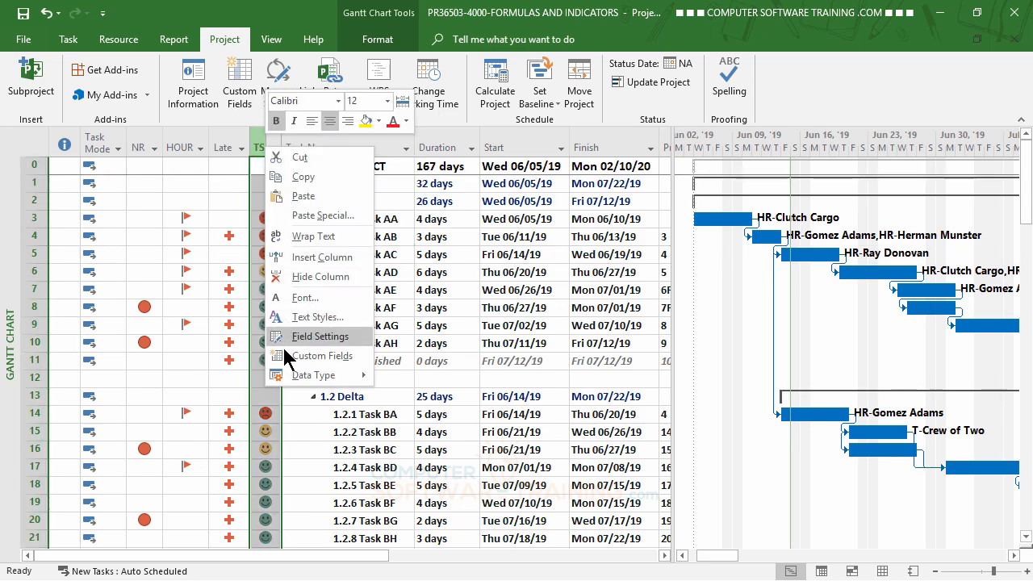
pyautogui.click(308, 357)
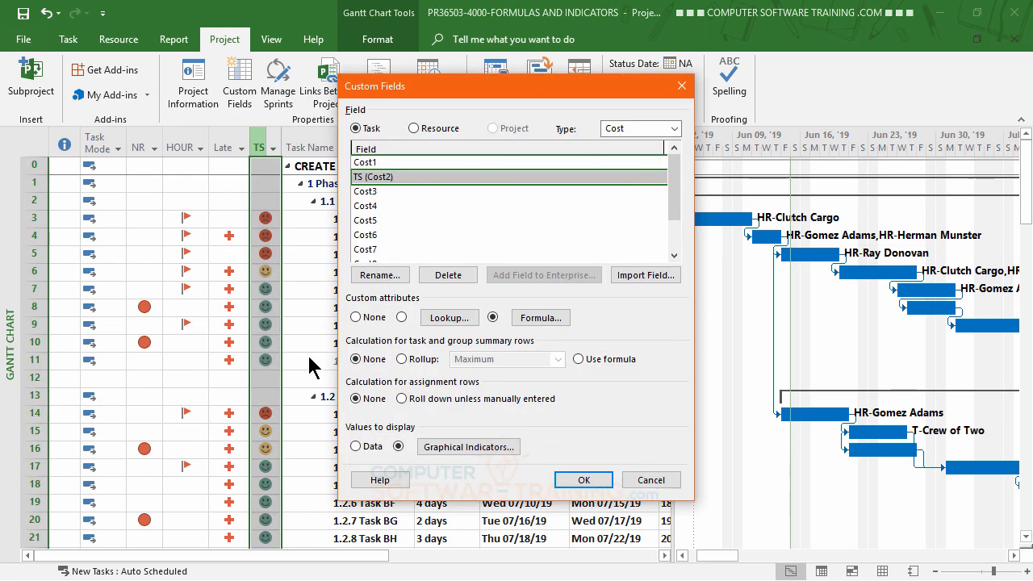
pyautogui.click(454, 449)
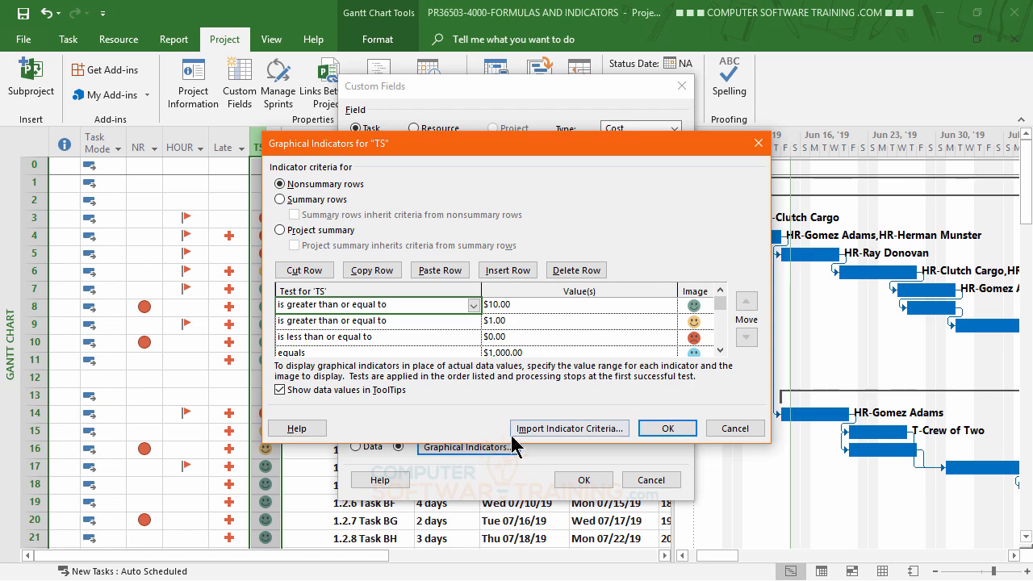
pyautogui.click(509, 273)
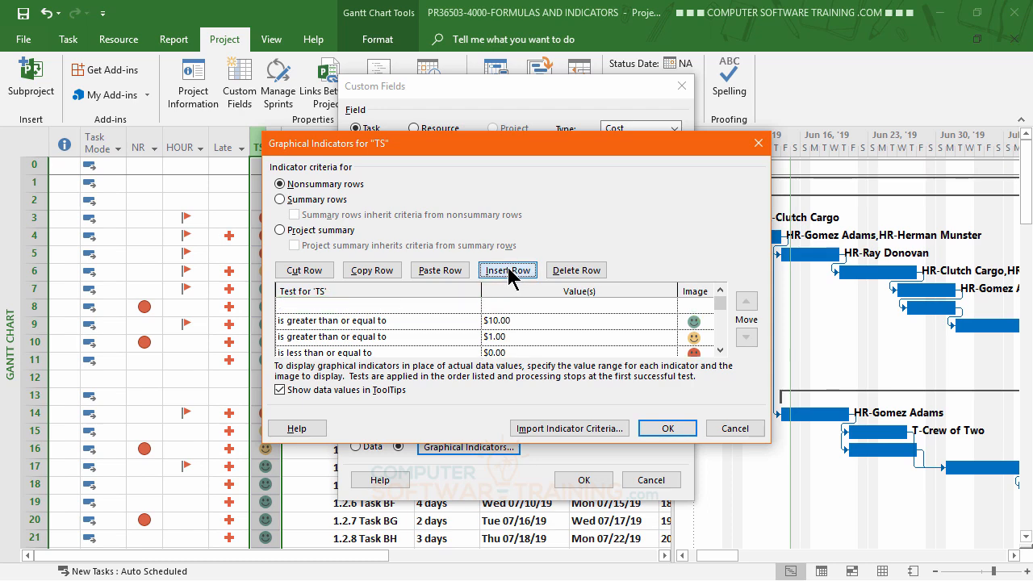
pyautogui.click(301, 310)
pyautogui.click(474, 307)
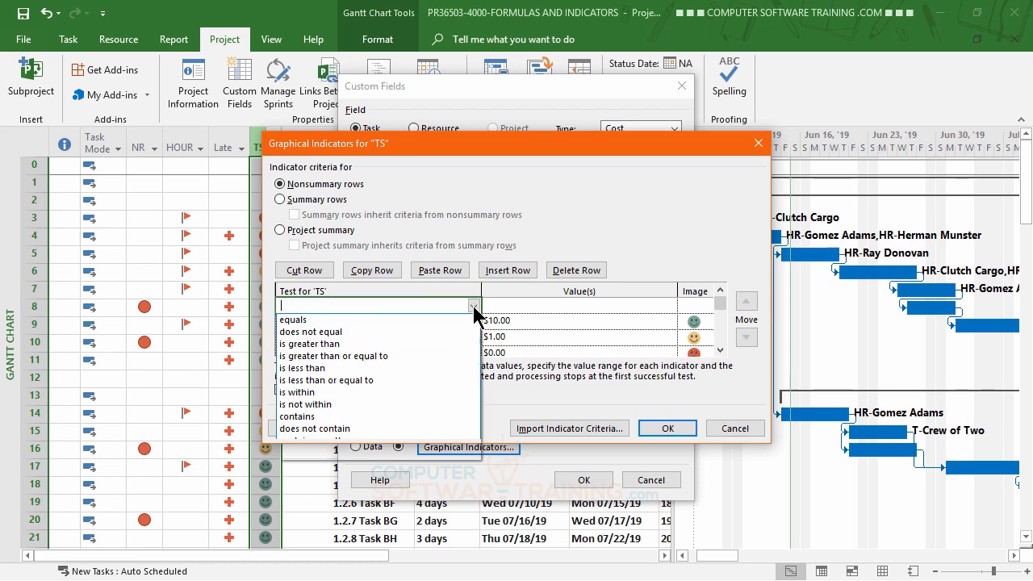
pyautogui.click(334, 356)
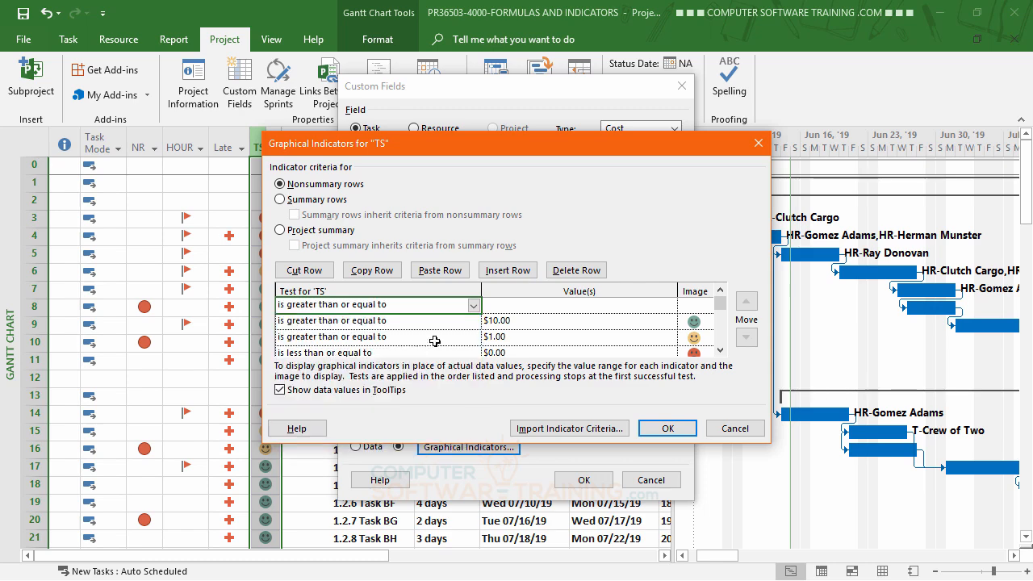
pyautogui.click(508, 306)
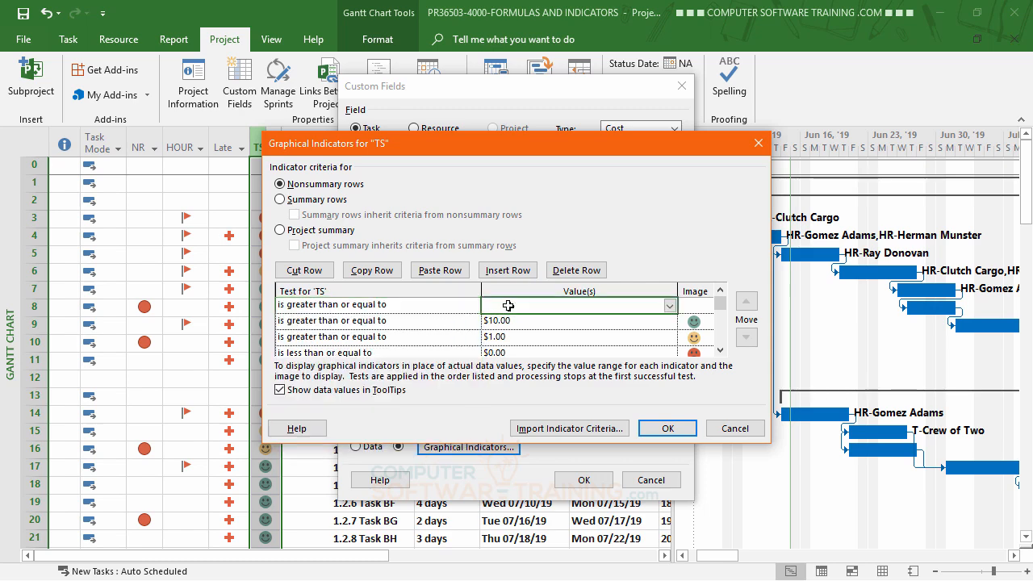
pyautogui.write('20')
# Assign the green flag image to the 20-or-more test and apply the TS indicators and custom field settings
pyautogui.click(697, 308)
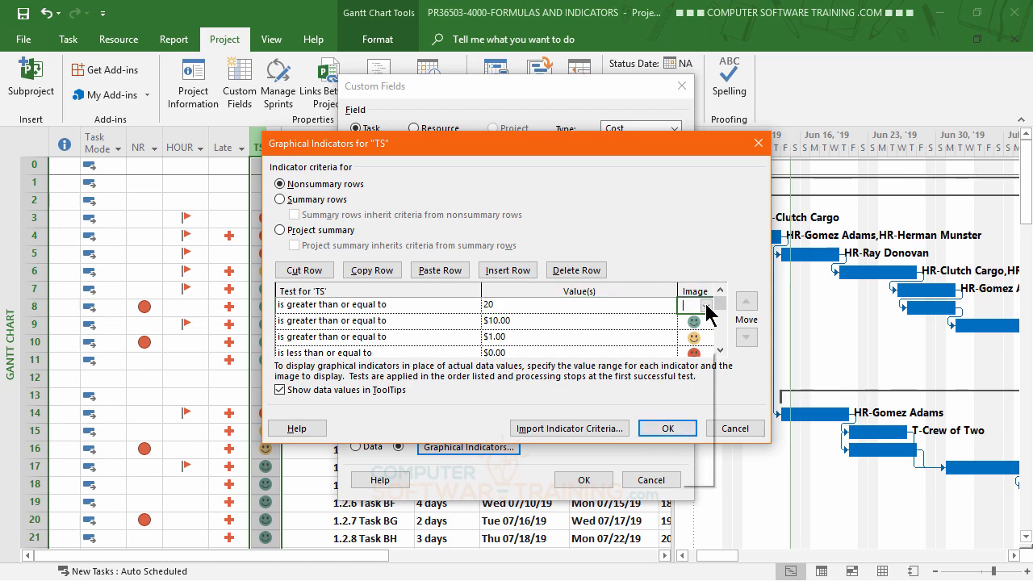
pyautogui.click(708, 306)
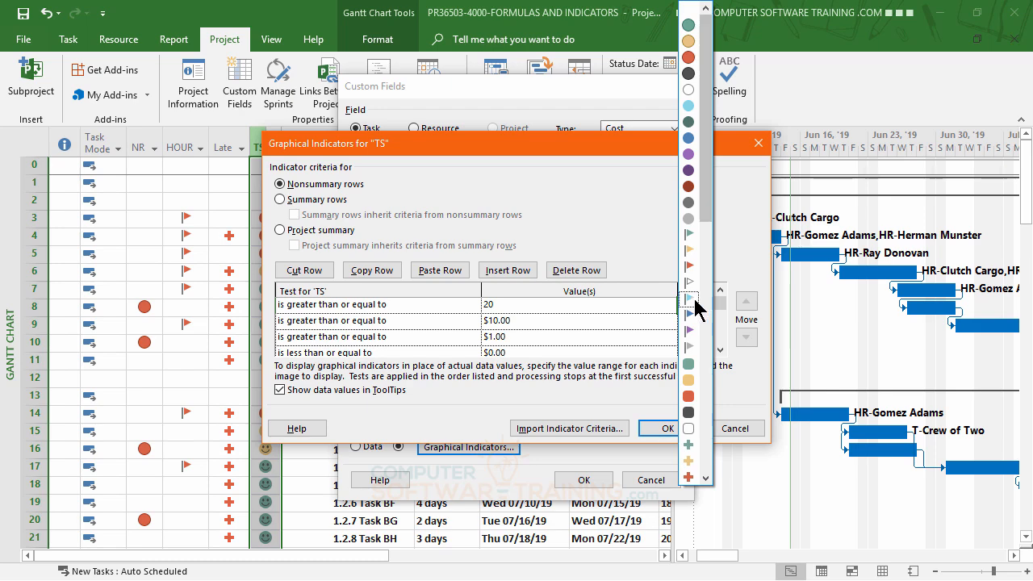
pyautogui.click(691, 251)
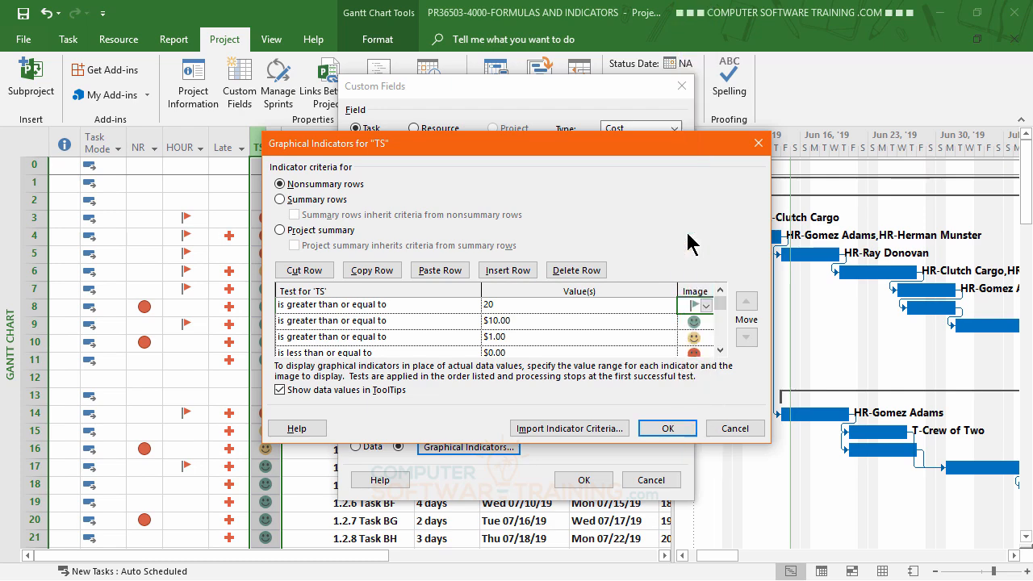
pyautogui.click(676, 429)
pyautogui.click(585, 484)
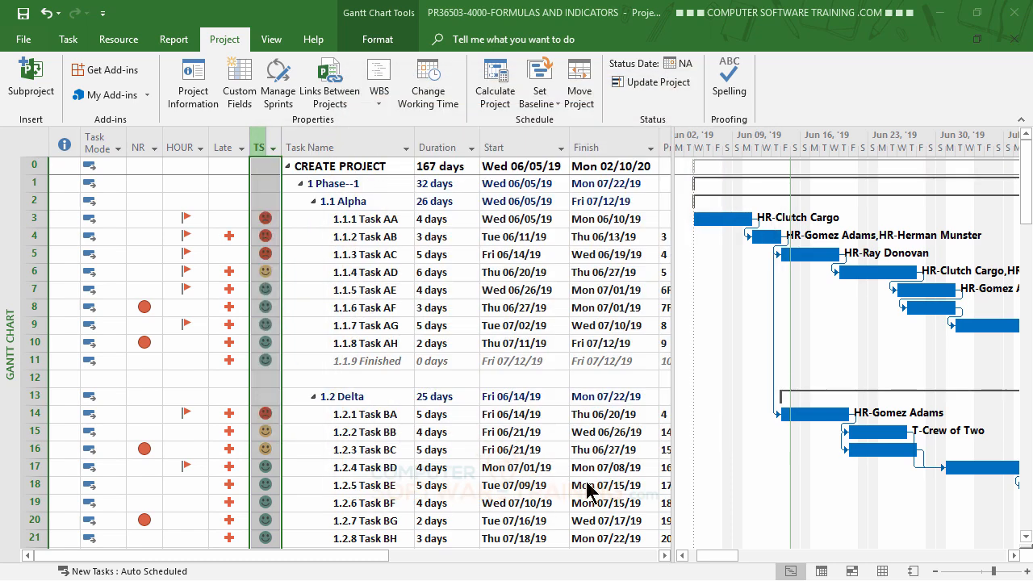
# Examine the TS indicators of the tasks across the project phases
pyautogui.click(380, 273)
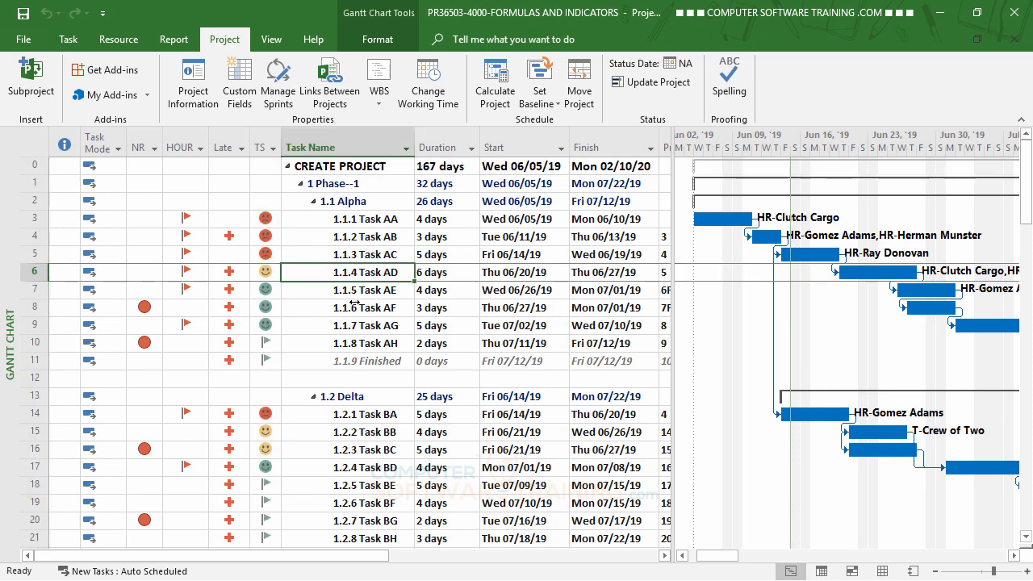
pyautogui.scroll(-3, 321, 296)
pyautogui.scroll(-9, 321, 295)
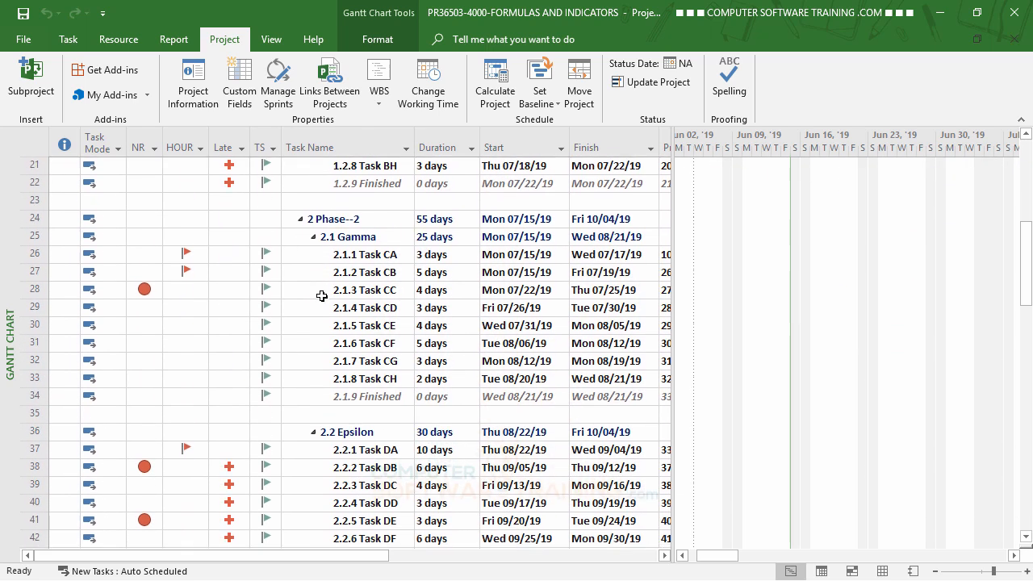
pyautogui.scroll(-3, 321, 295)
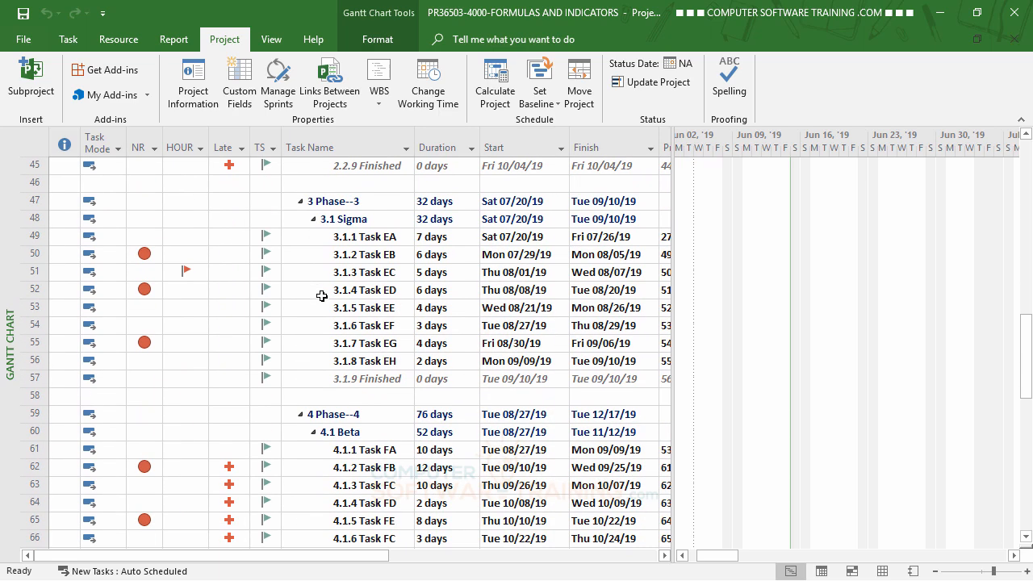
pyautogui.scroll(-4, 321, 295)
pyautogui.scroll(1, 323, 298)
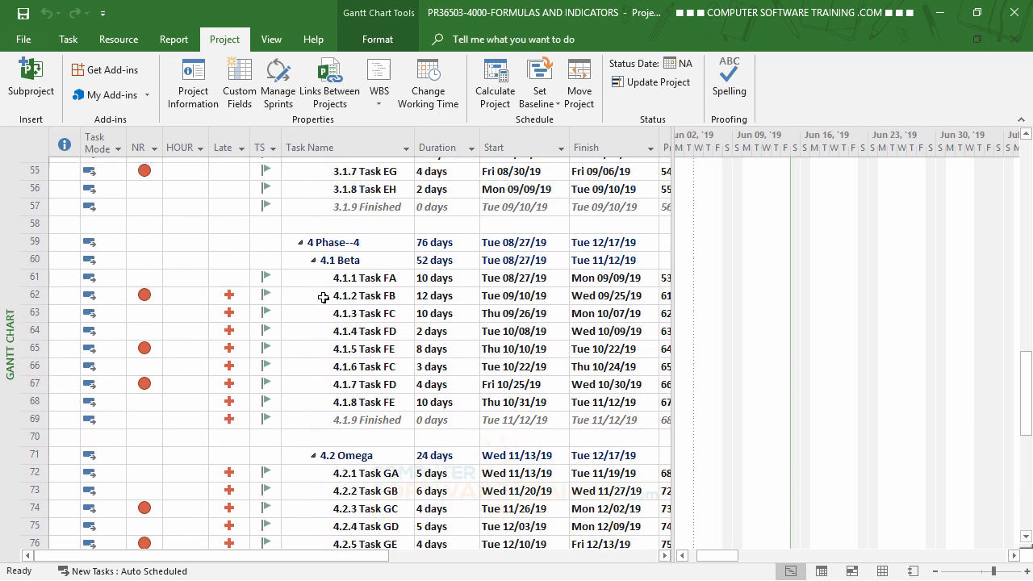
pyautogui.scroll(8, 323, 298)
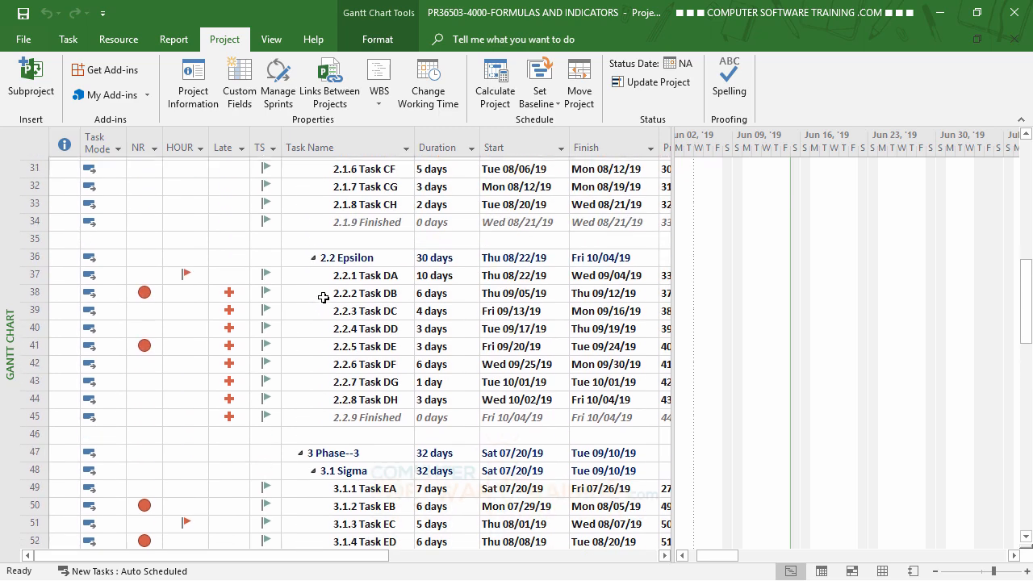
pyautogui.scroll(8, 323, 298)
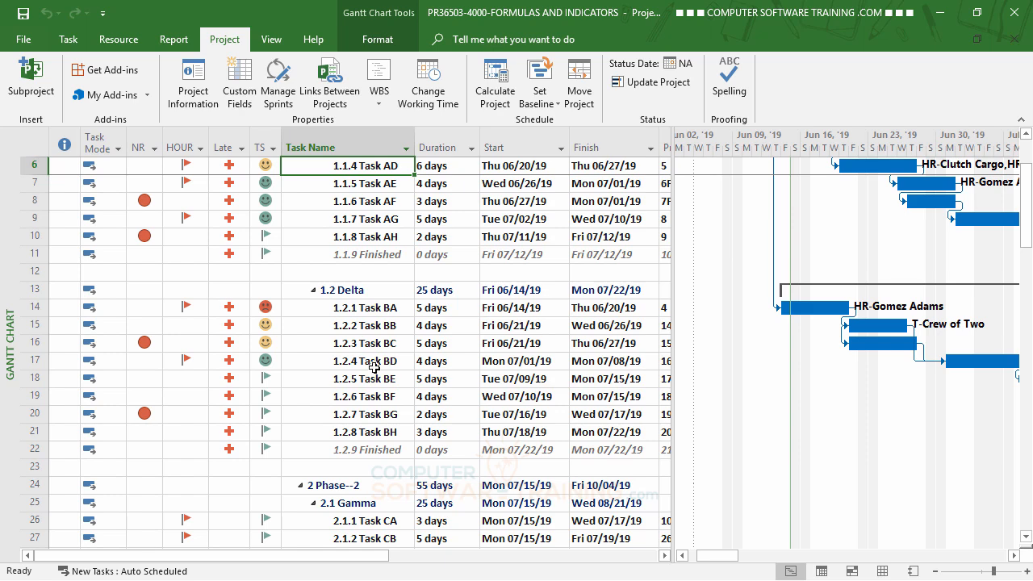
pyautogui.scroll(1, 331, 327)
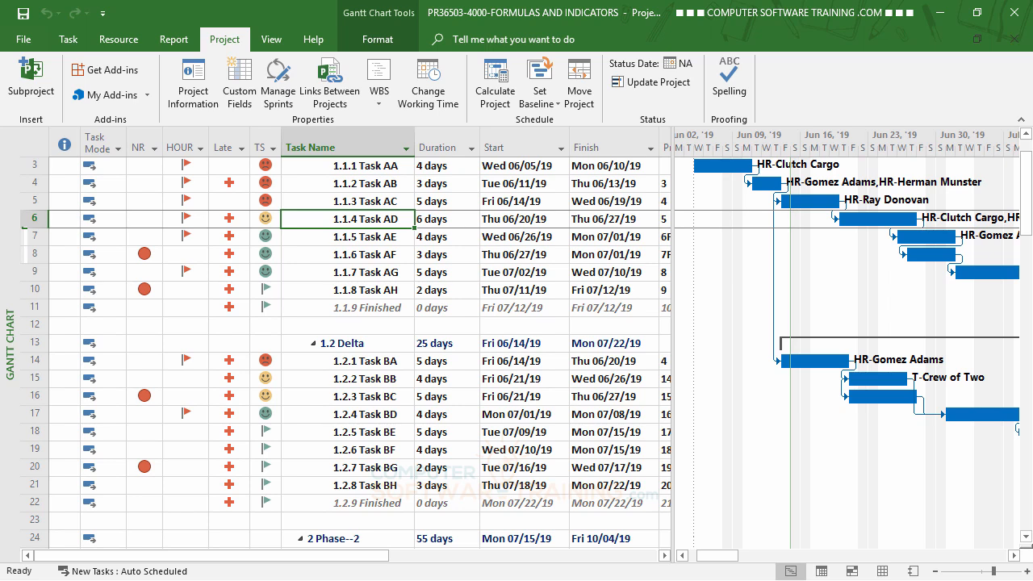
pyautogui.scroll(1, 402, 392)
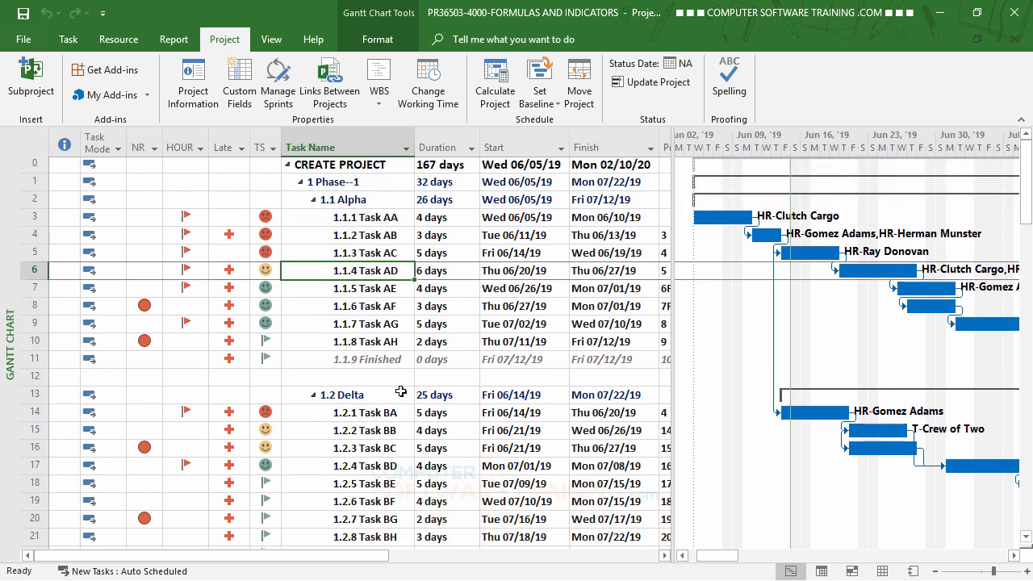